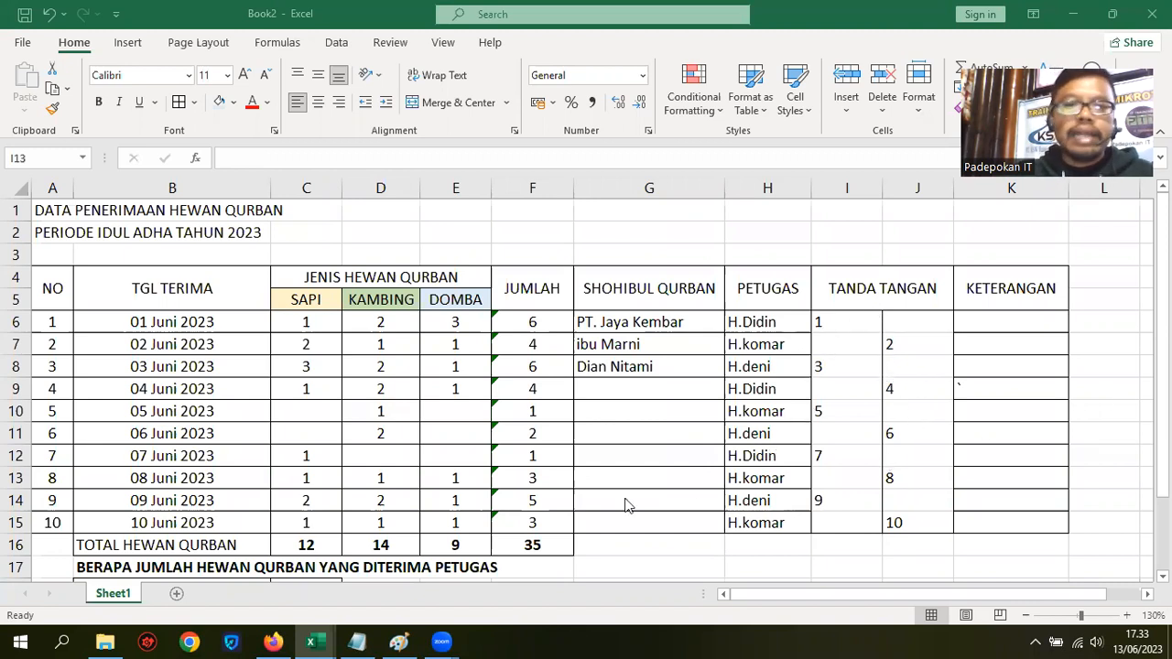
Enter the donors' names for numbers 4 to 6 in the SHOHIBUL QURBAN column, cells G9:G11.
{"action": "left_click", "coordinate": [646, 389]}
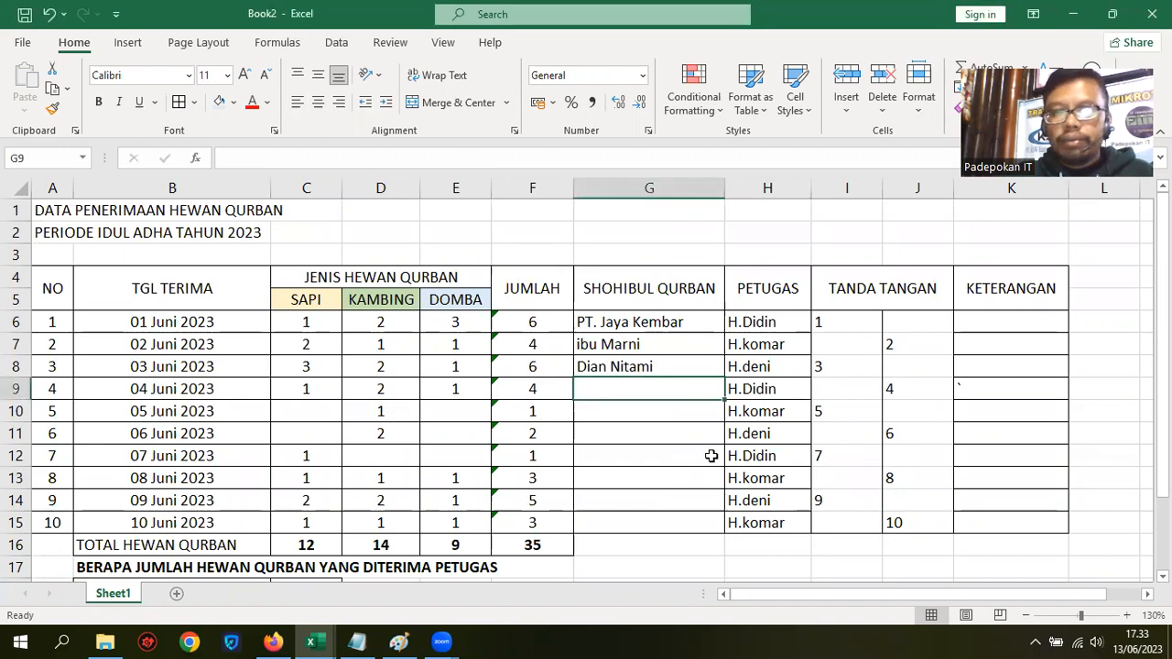
{"action": "type", "text": "Bapa"}
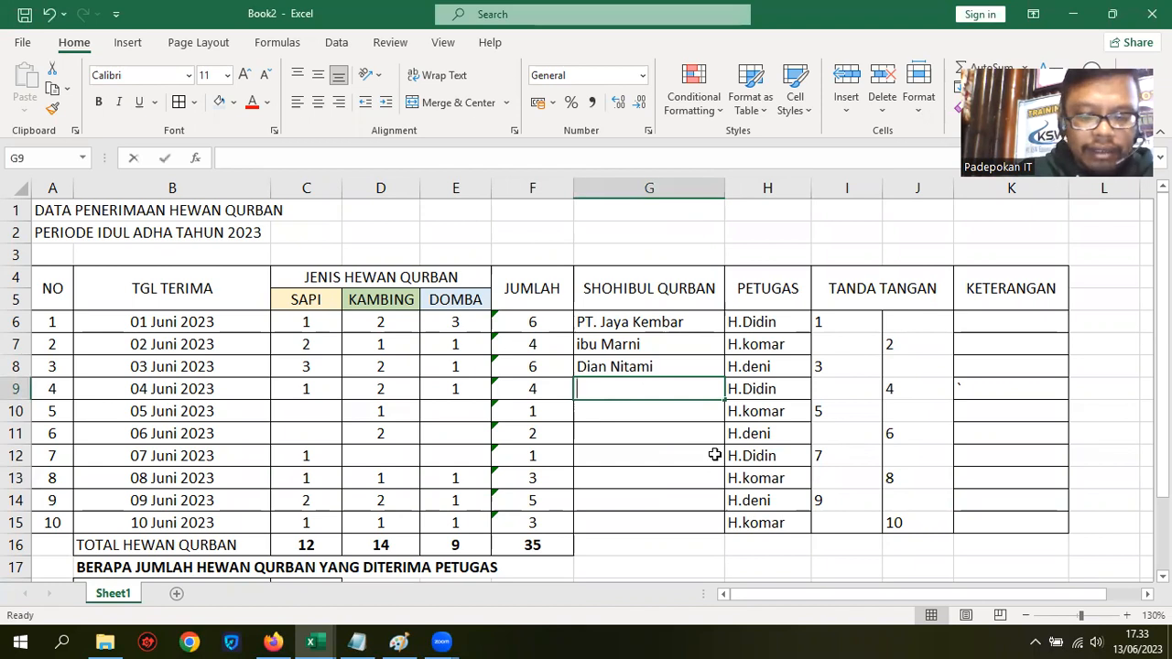
{"action": "type", "text": "k Andi"}
{"action": "key", "text": "Return"}
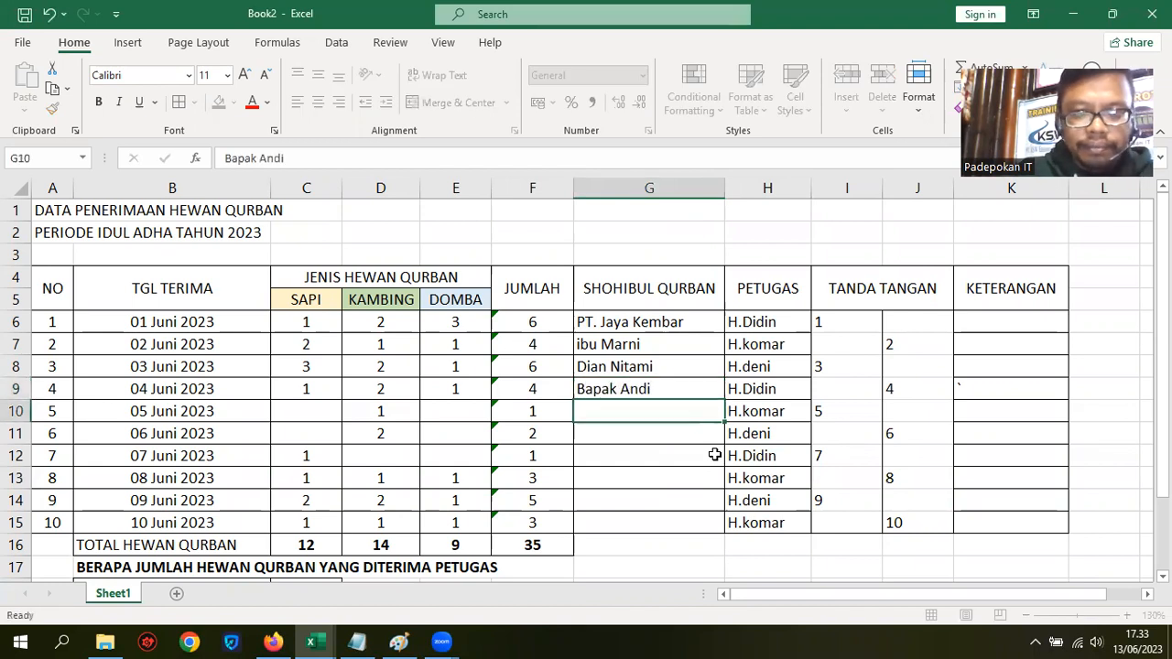
{"action": "type", "text": "Irwan"}
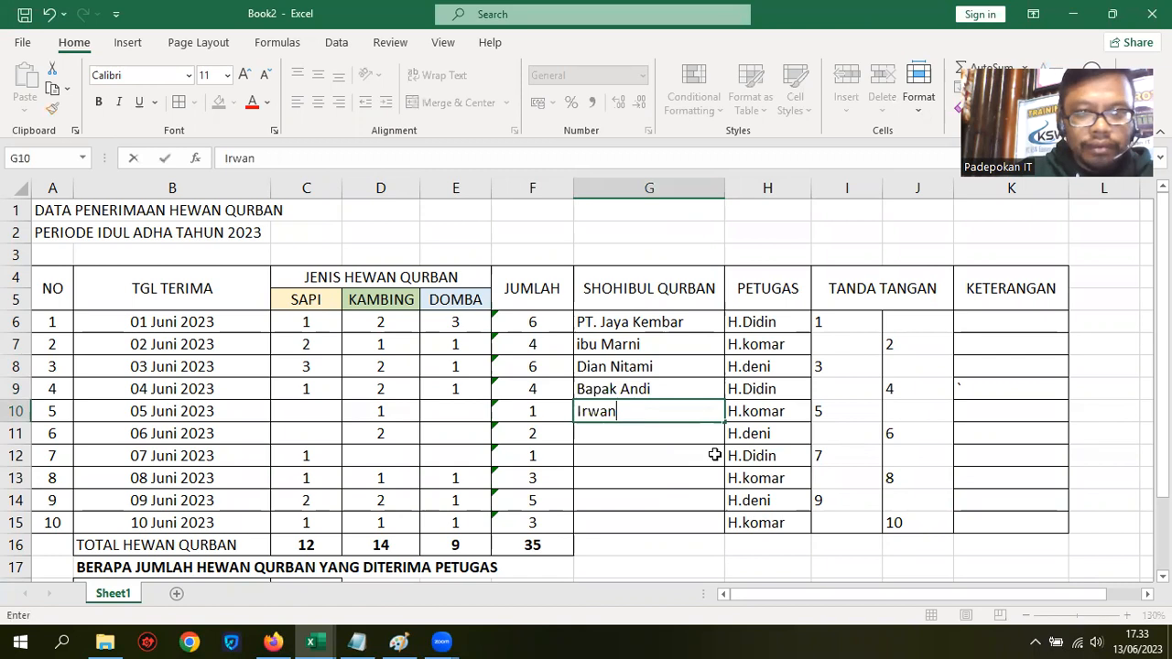
{"action": "key", "text": "Return"}
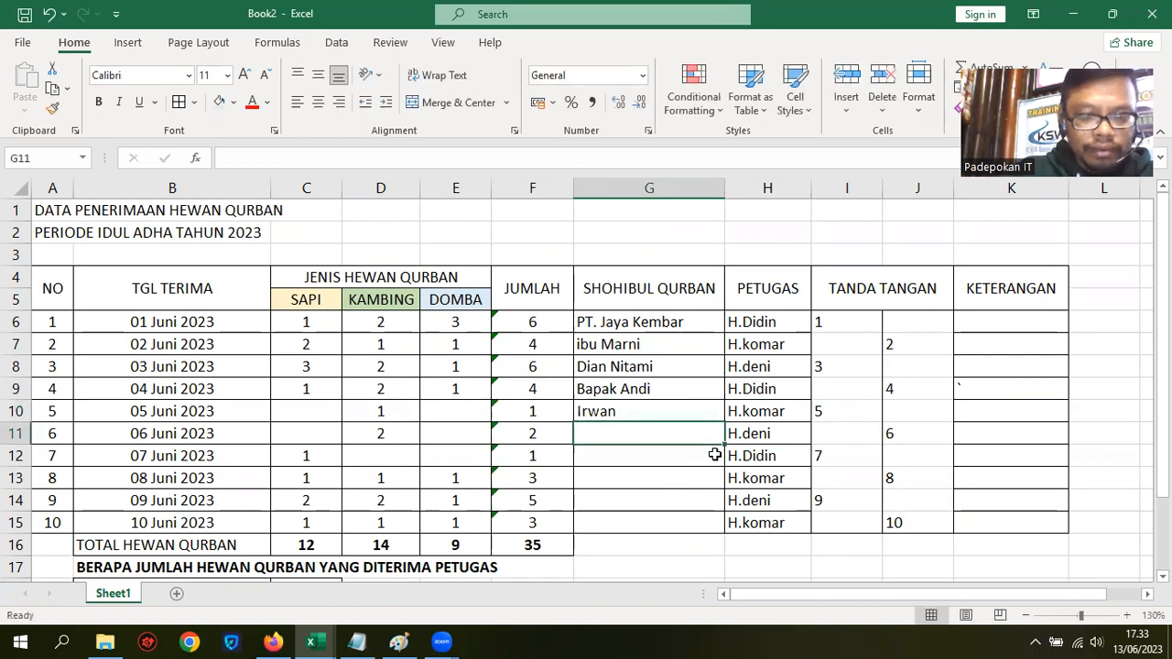
{"action": "type", "text": "Yadi"}
{"action": "key", "text": "Return"}
Enter the donors' names for numbers 7 to 10 in the SHOHIBUL QURBAN column, cells G12:G15.
{"action": "type", "text": "Kurnia"}
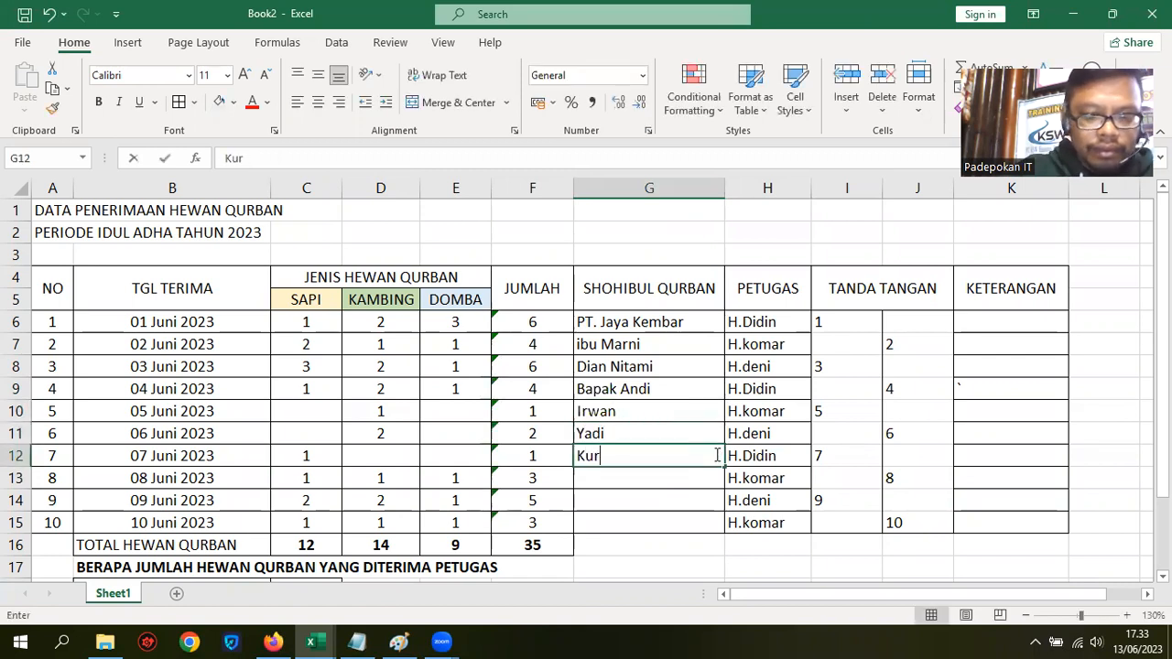
{"action": "left_click", "coordinate": [714, 455]}
{"action": "key", "text": "Return"}
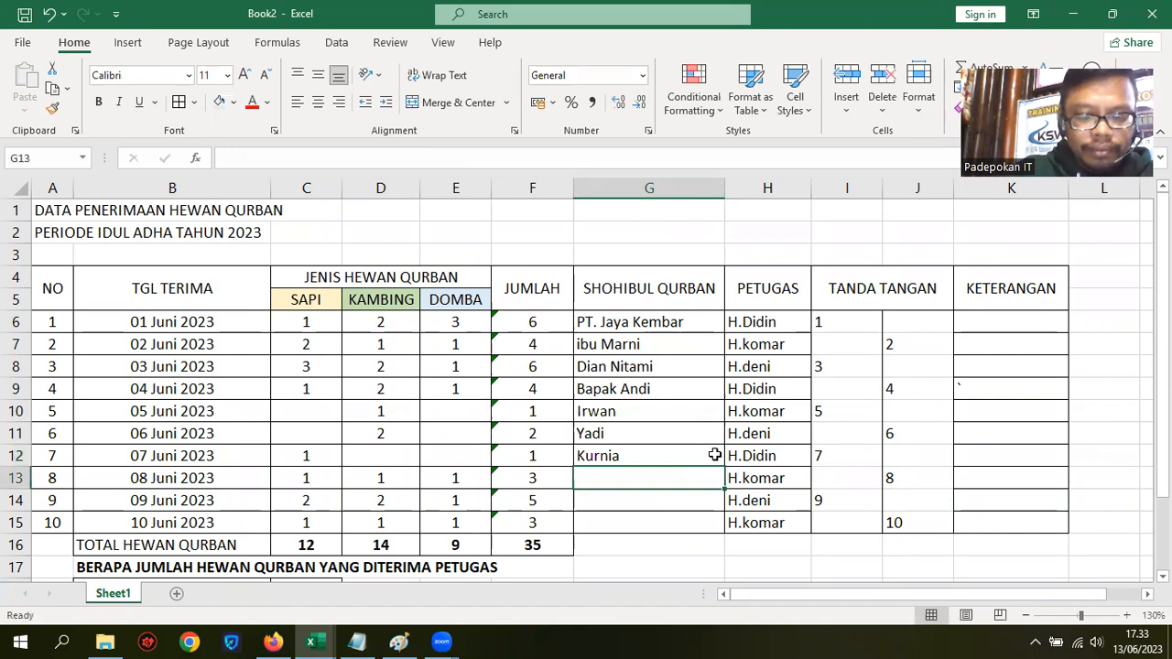
{"action": "type", "text": "Tatang"}
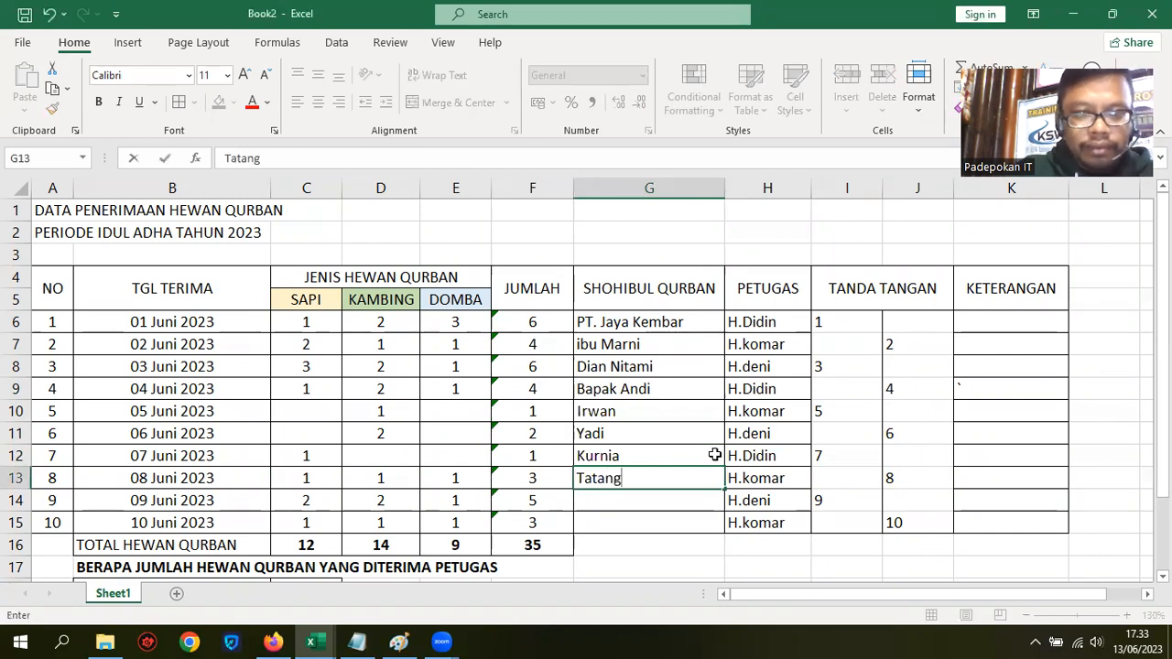
{"action": "key", "text": "Return"}
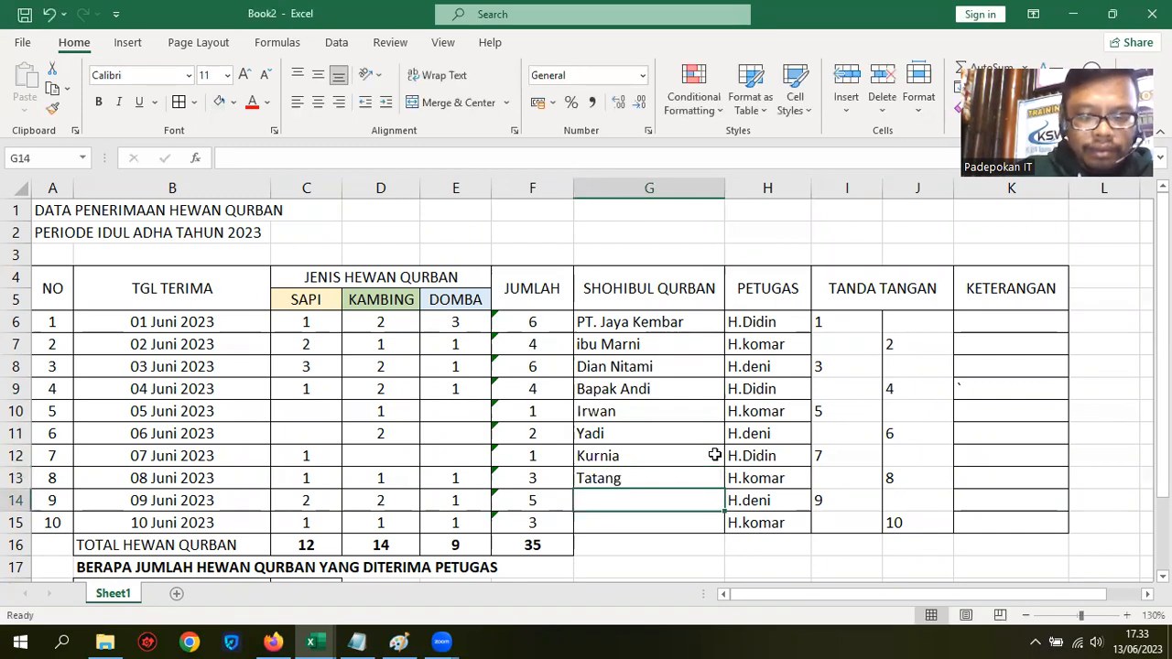
{"action": "type", "text": "Ibu Komariah"}
{"action": "key", "text": "Return"}
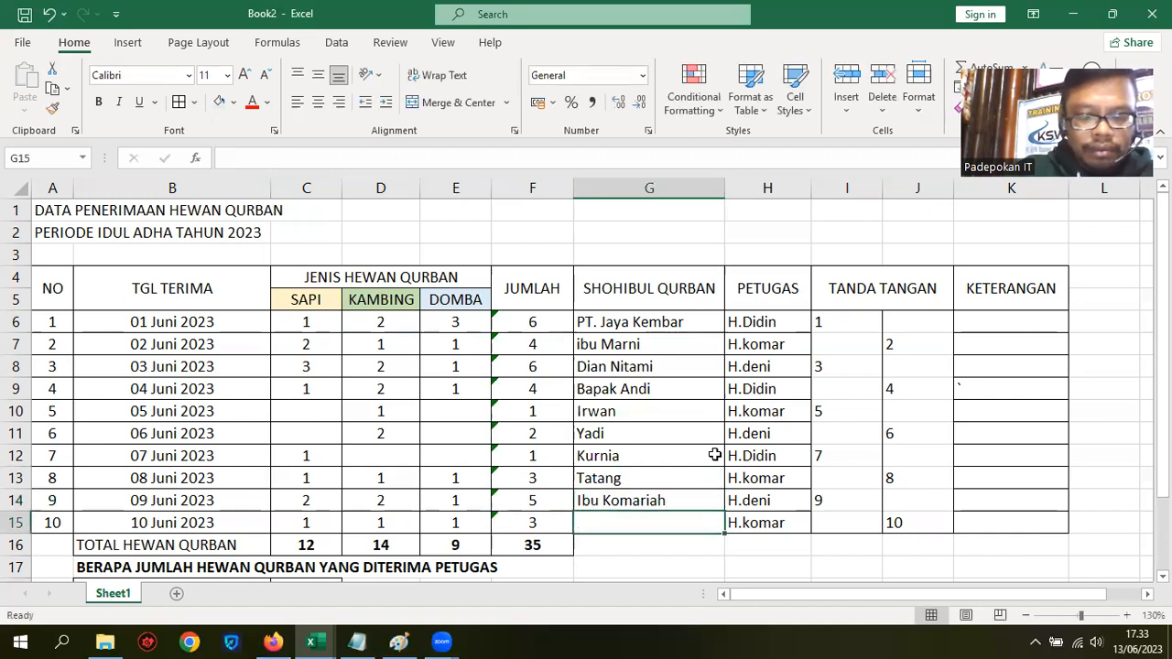
{"action": "type", "text": "Yudi"}
{"action": "key", "text": "Return"}
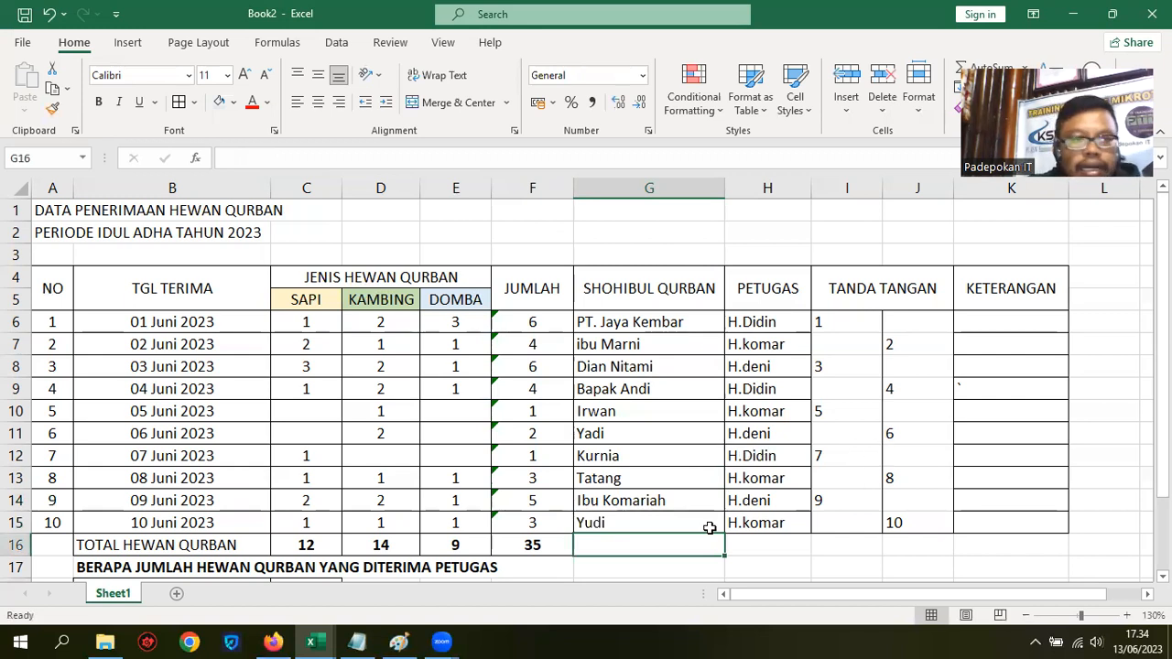
Merge and center the two title lines separately across the table's width, A1:K1 and A2:K2.
{"action": "left_click", "coordinate": [43, 209]}
{"action": "left_click_drag", "start_coordinate": [45, 210], "coordinate": [964, 208]}
{"action": "left_click", "coordinate": [441, 105]}
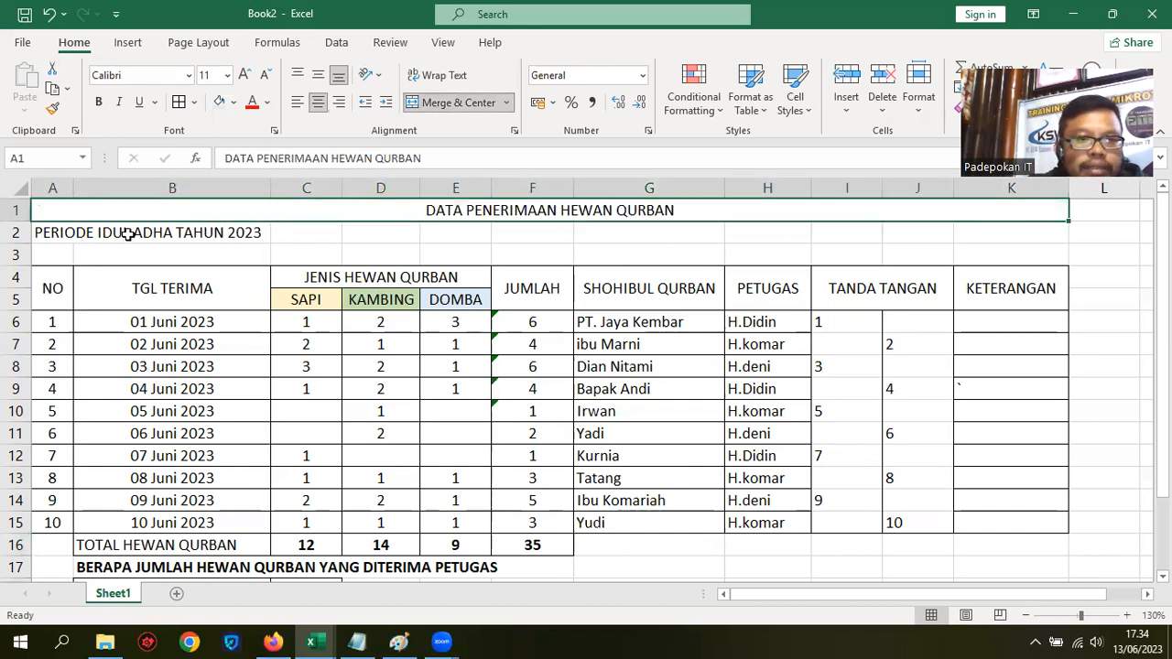
{"action": "left_click_drag", "start_coordinate": [57, 232], "coordinate": [995, 228]}
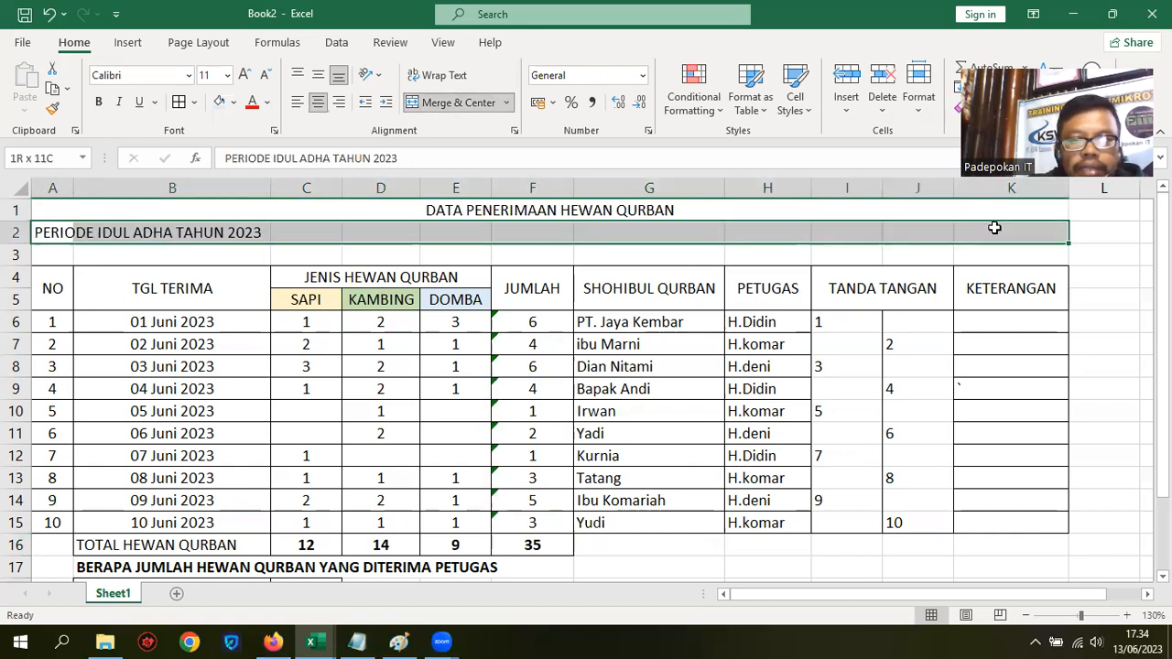
{"action": "left_click", "coordinate": [446, 102]}
Make both title lines in rows 1 and 2 bold and increase their font size.
{"action": "left_click", "coordinate": [519, 212]}
{"action": "left_click_drag", "start_coordinate": [519, 212], "coordinate": [519, 234]}
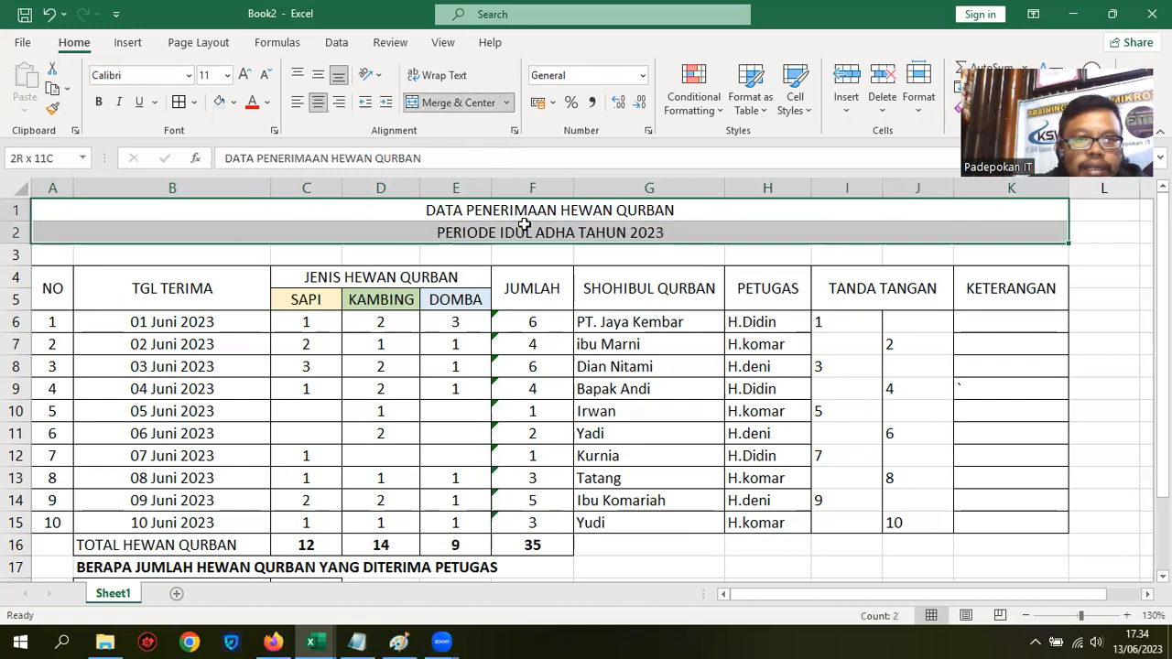
{"action": "left_click", "coordinate": [101, 102]}
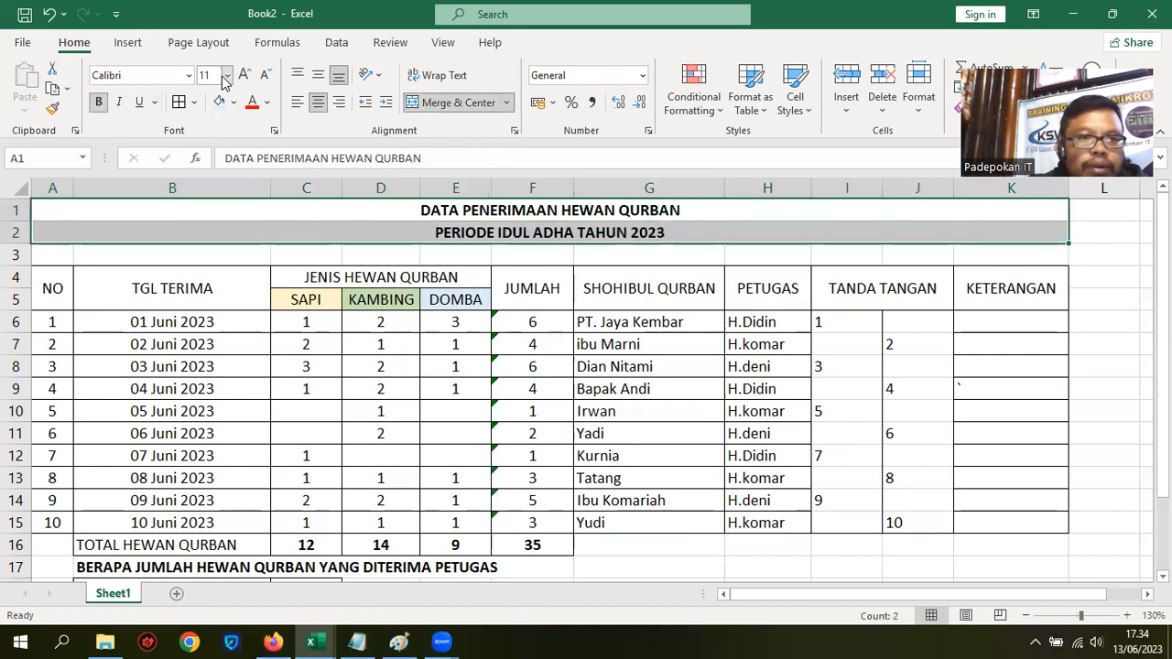
{"action": "left_click", "coordinate": [227, 75]}
{"action": "left_click", "coordinate": [214, 196]}
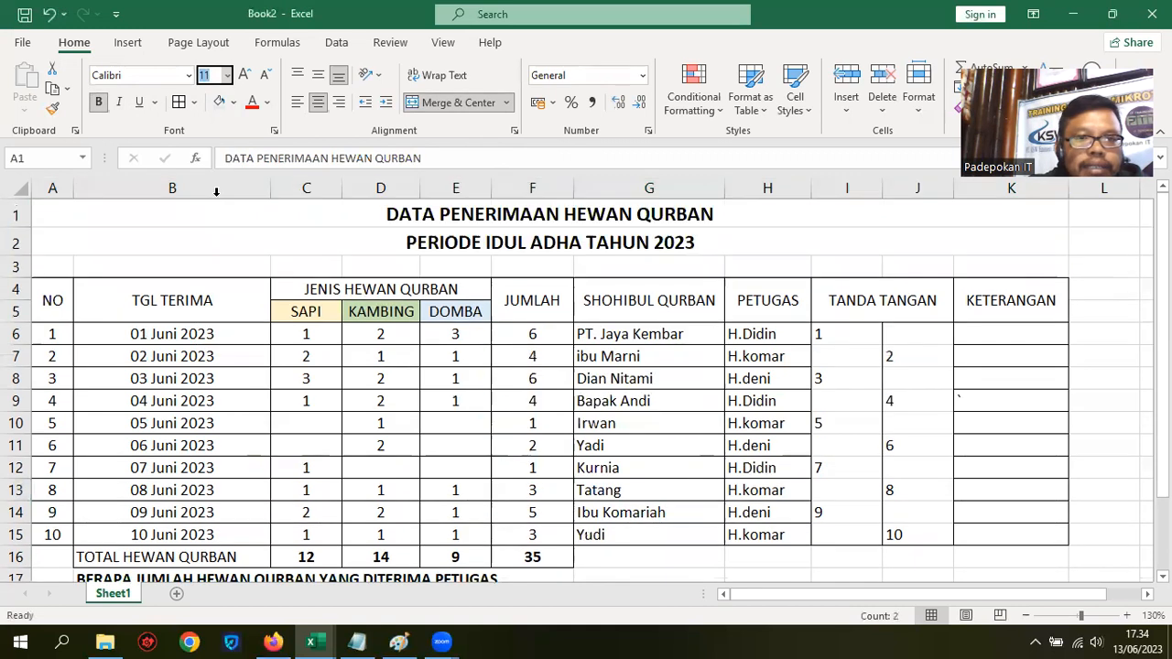
{"action": "left_click", "coordinate": [1131, 291]}
Apply thick outside borders around the table range A4:K15.
{"action": "scroll", "coordinate": [917, 361], "scroll_direction": "down", "scroll_amount": 3}
{"action": "scroll", "coordinate": [917, 361], "scroll_direction": "up", "scroll_amount": 3}
{"action": "left_click", "coordinate": [52, 298]}
{"action": "left_click_drag", "start_coordinate": [52, 302], "coordinate": [1034, 527]}
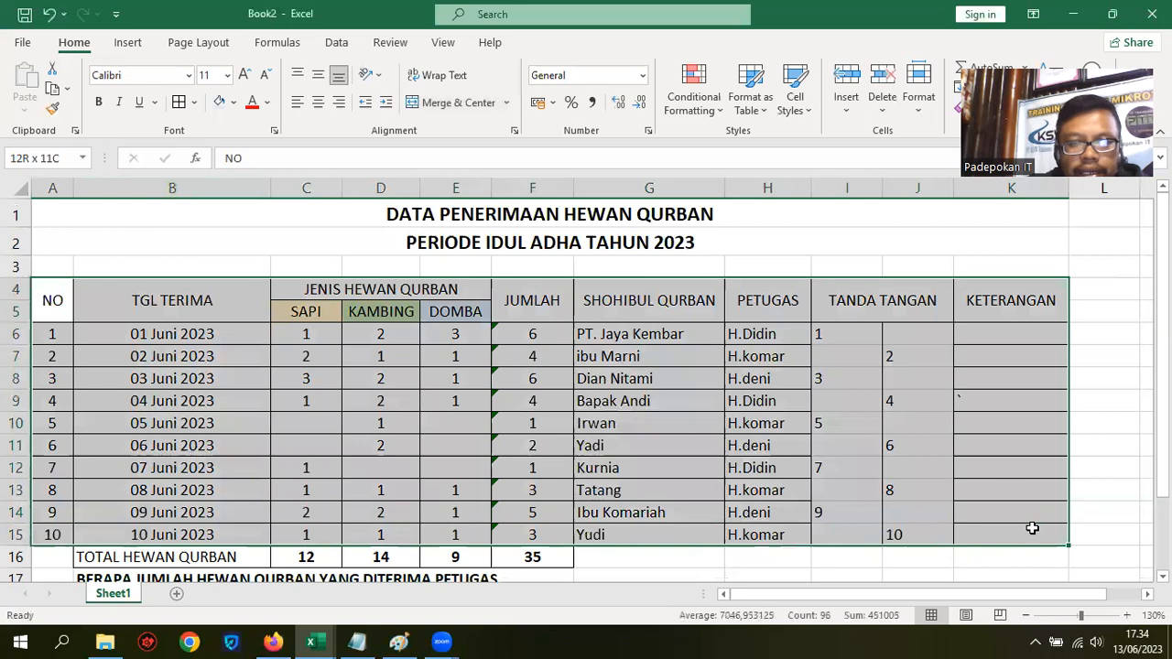
{"action": "left_click", "coordinate": [194, 102]}
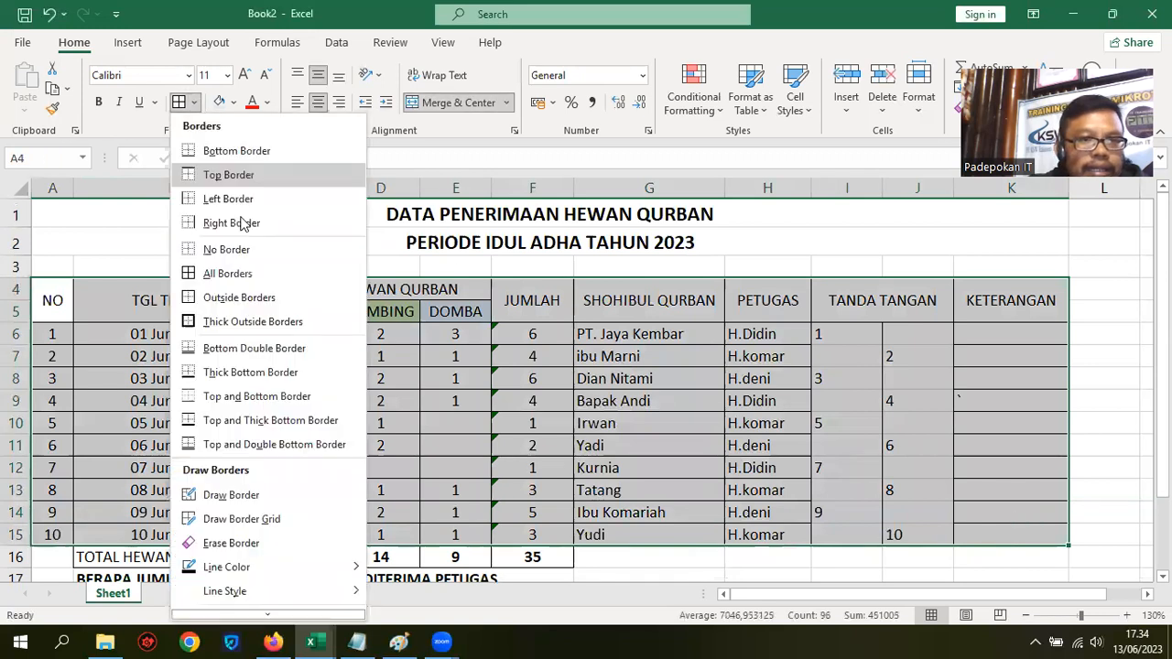
{"action": "left_click", "coordinate": [263, 324]}
{"action": "left_click", "coordinate": [1109, 329]}
Fill both TOTAL HEWAN QURBAN rows, B16:F16 and B21:C21, with light gold.
{"action": "scroll", "coordinate": [467, 499], "scroll_direction": "down", "scroll_amount": 1}
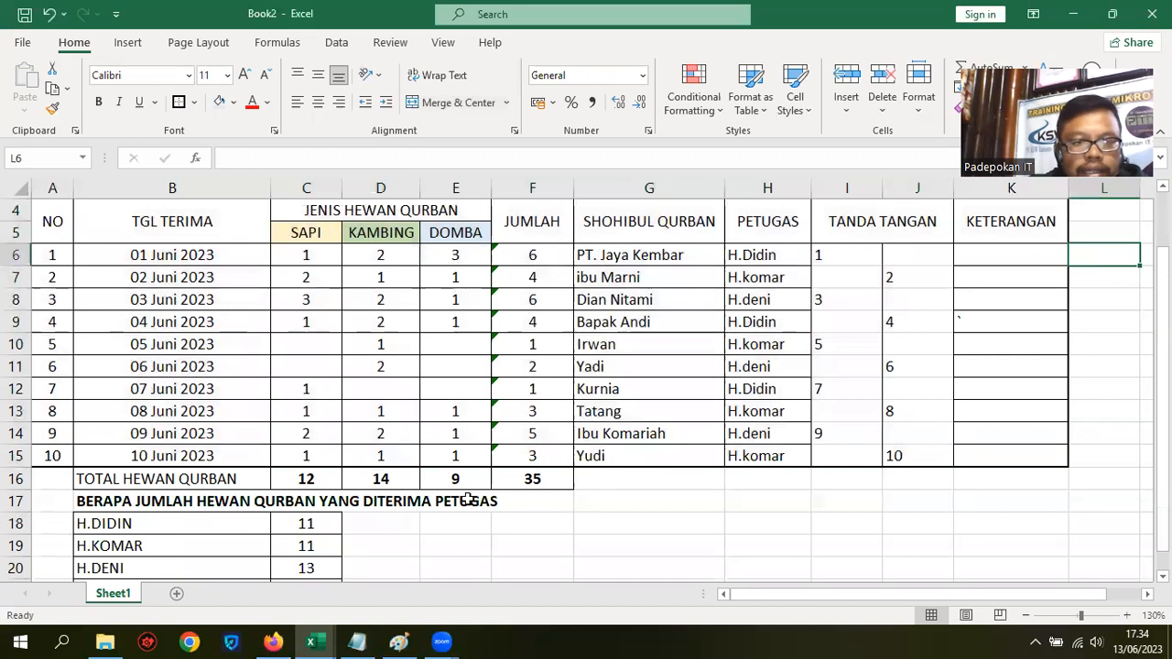
{"action": "scroll", "coordinate": [802, 441], "scroll_direction": "down", "scroll_amount": 1}
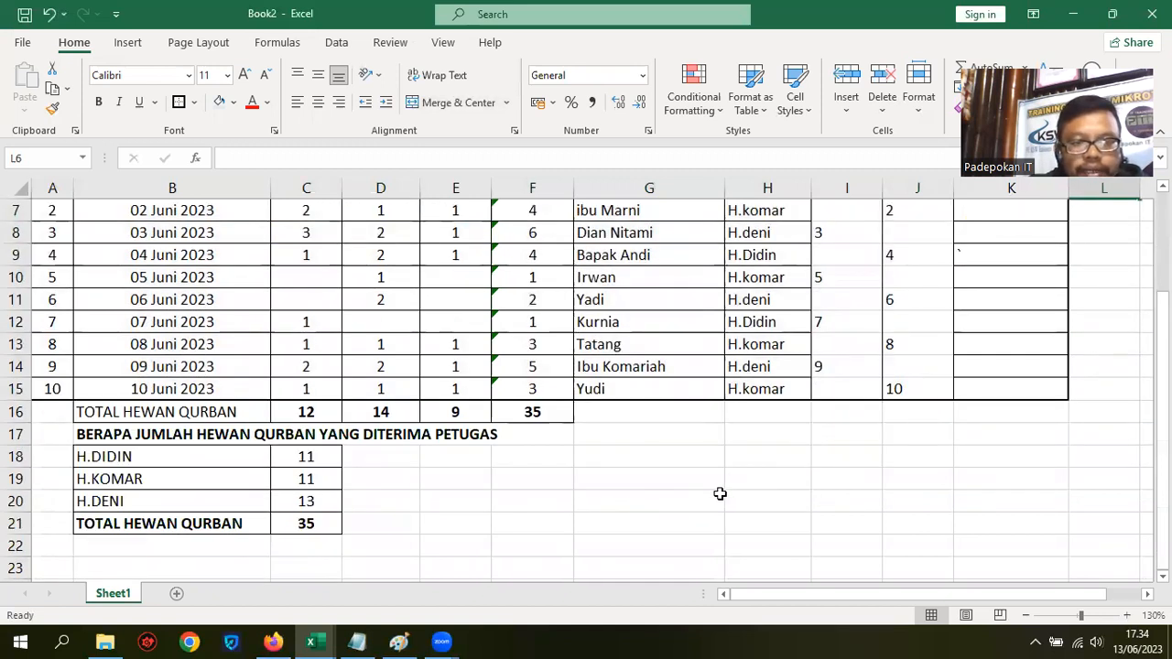
{"action": "left_click_drag", "start_coordinate": [110, 413], "coordinate": [531, 411]}
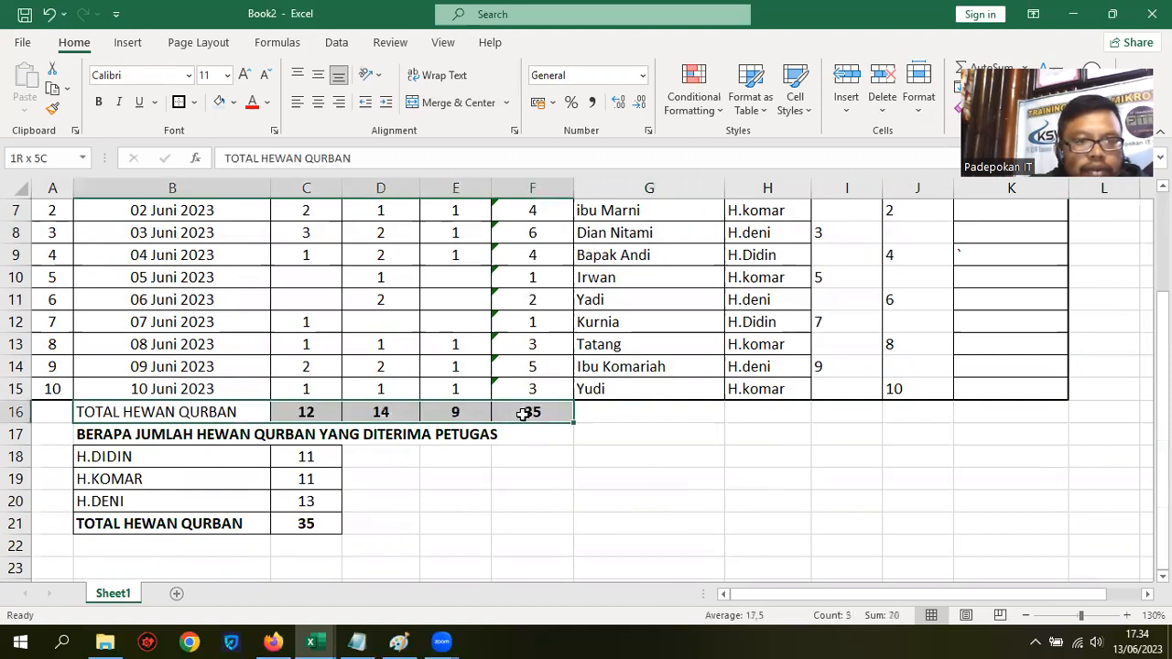
{"action": "left_click", "coordinate": [236, 102]}
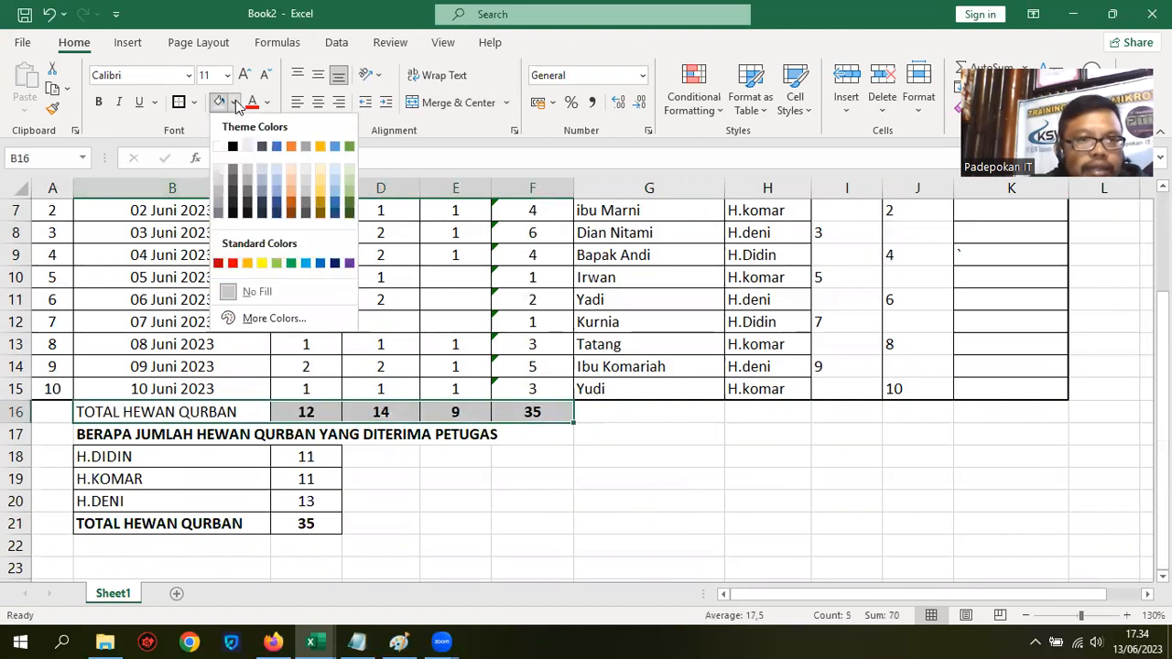
{"action": "left_click", "coordinate": [322, 175]}
{"action": "left_click", "coordinate": [724, 461]}
{"action": "left_click_drag", "start_coordinate": [102, 524], "coordinate": [310, 524]}
{"action": "left_click", "coordinate": [219, 102]}
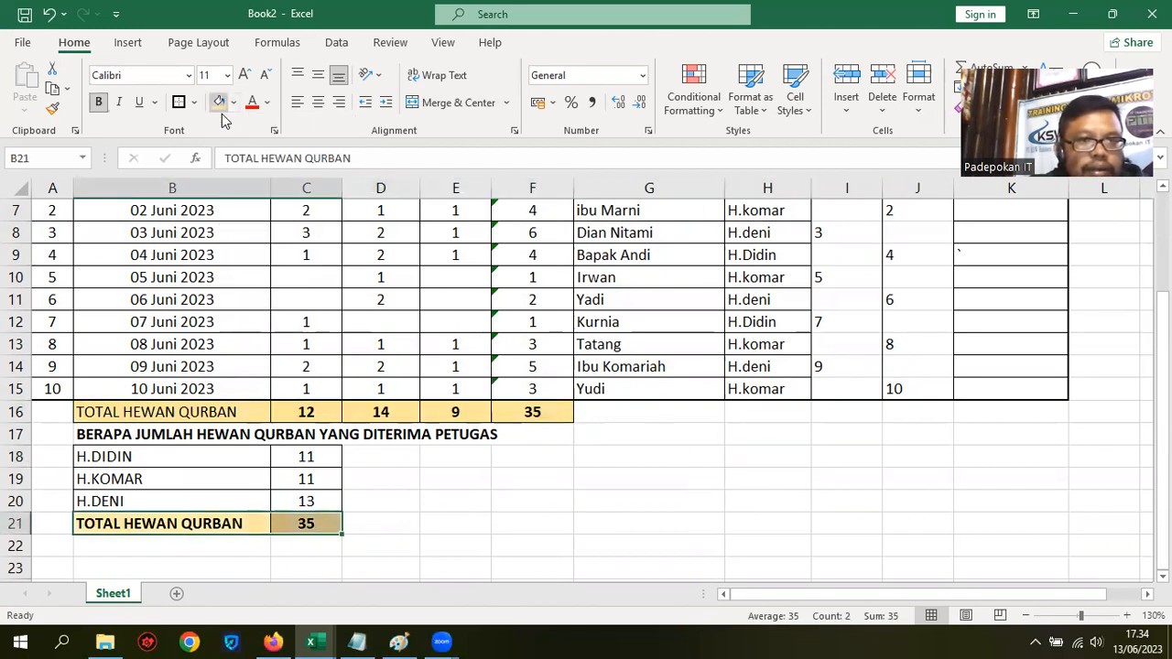
{"action": "left_click", "coordinate": [770, 477]}
Make the table's header cells from NO to KETERANGAN, A4:K5, bold.
{"action": "scroll", "coordinate": [787, 467], "scroll_direction": "up", "scroll_amount": 2}
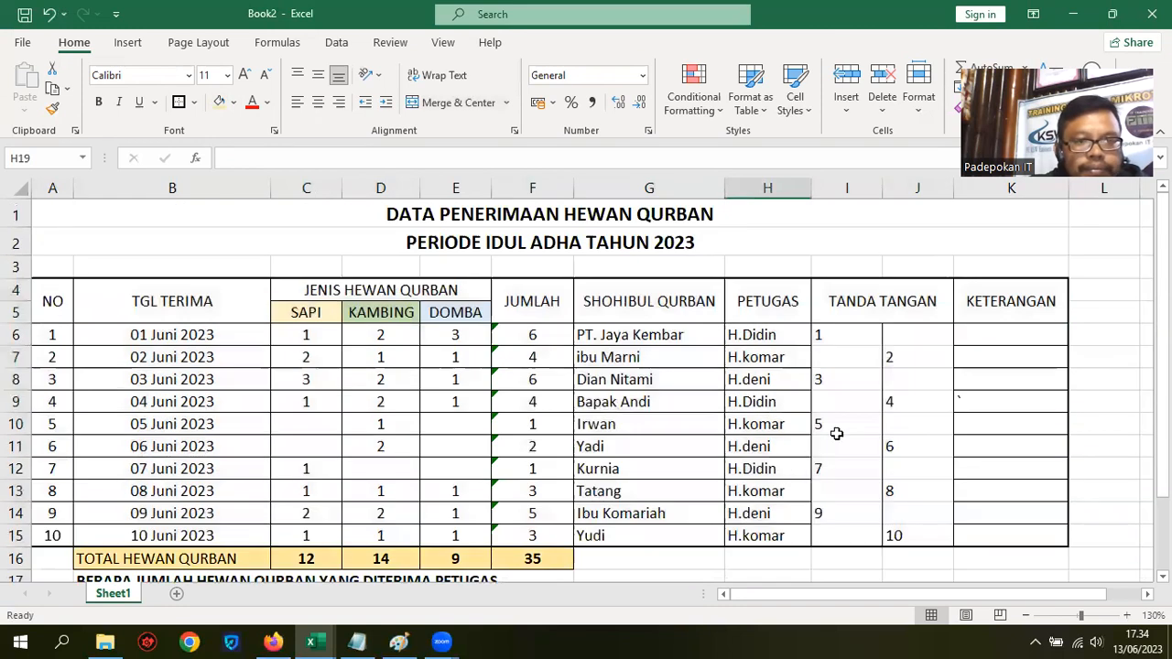
{"action": "left_click_drag", "start_coordinate": [55, 306], "coordinate": [982, 300]}
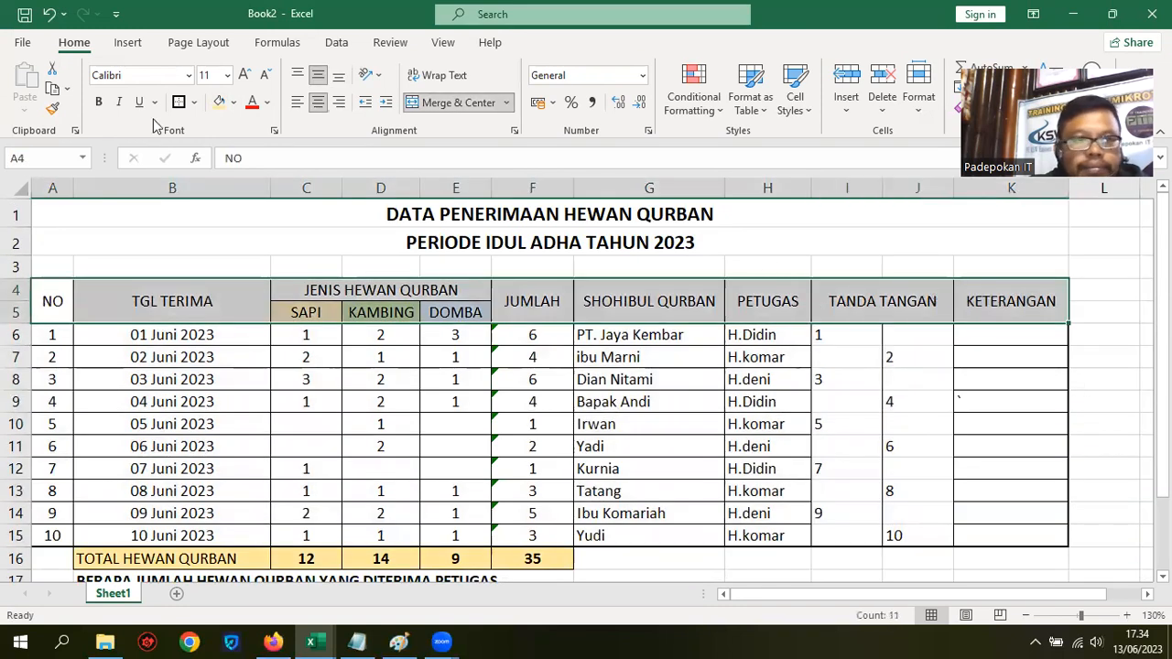
{"action": "left_click", "coordinate": [99, 101]}
{"action": "left_click", "coordinate": [1096, 336]}
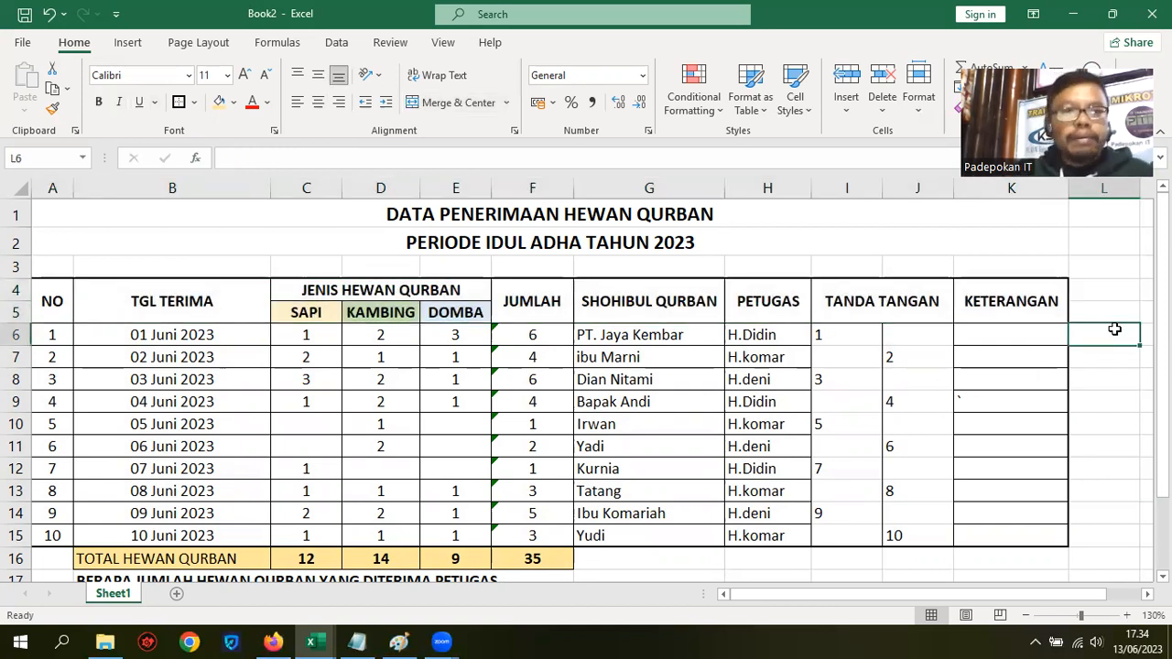
Set the sheet's page orientation to Landscape.
{"action": "left_click", "coordinate": [198, 43]}
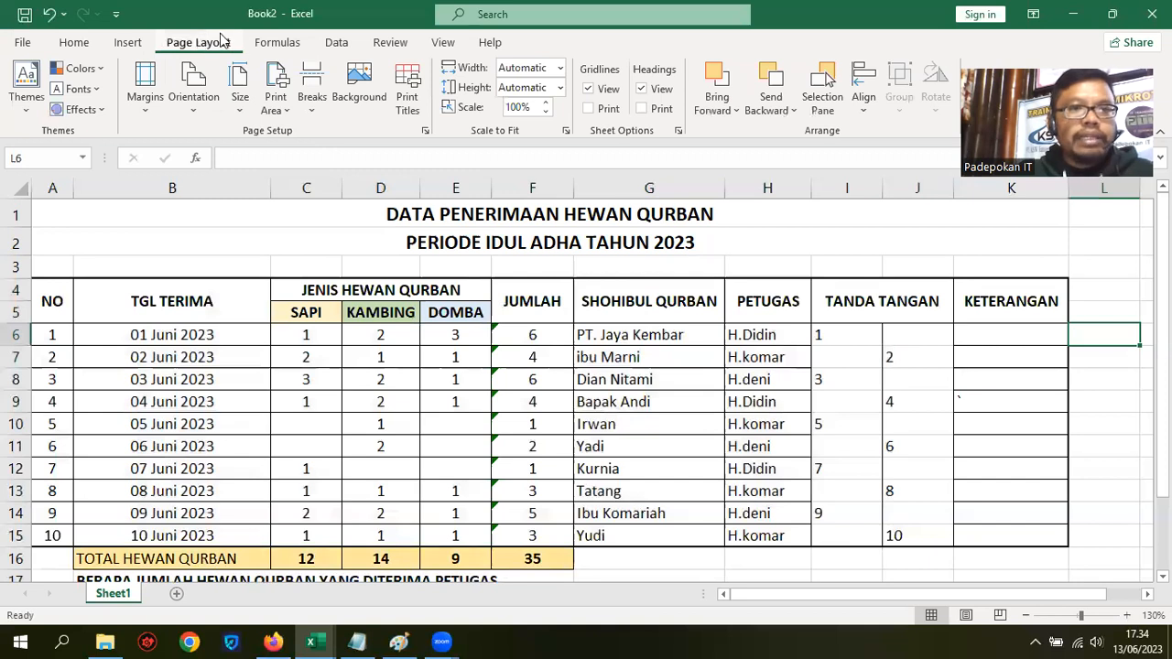
{"action": "left_click", "coordinate": [202, 108]}
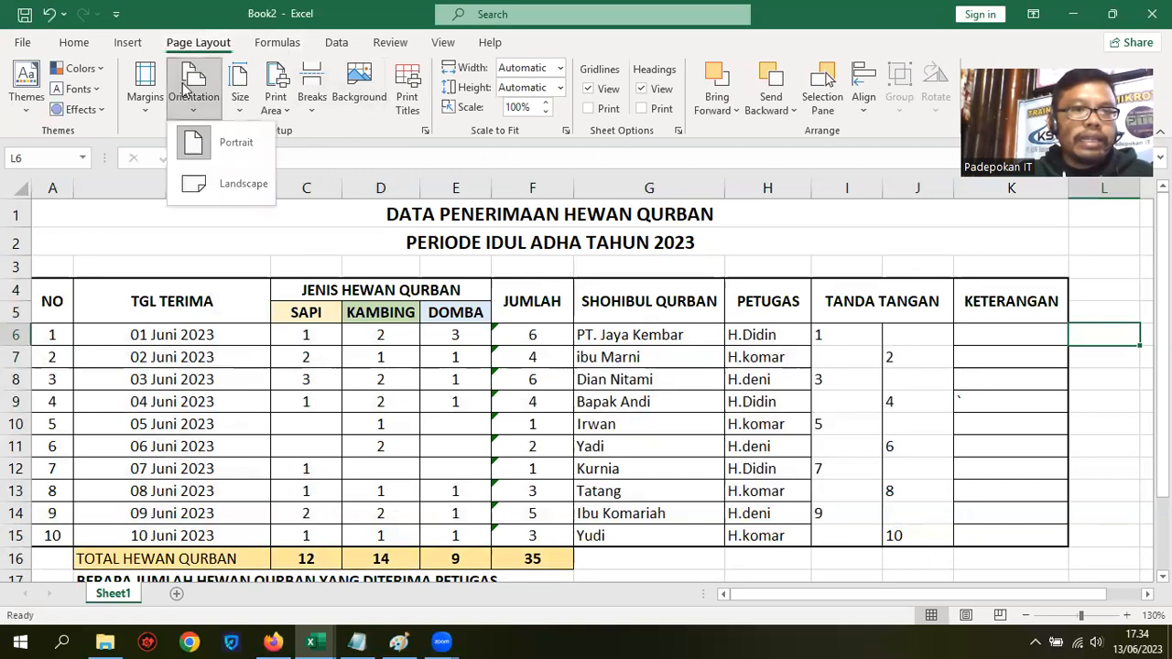
{"action": "left_click", "coordinate": [242, 186]}
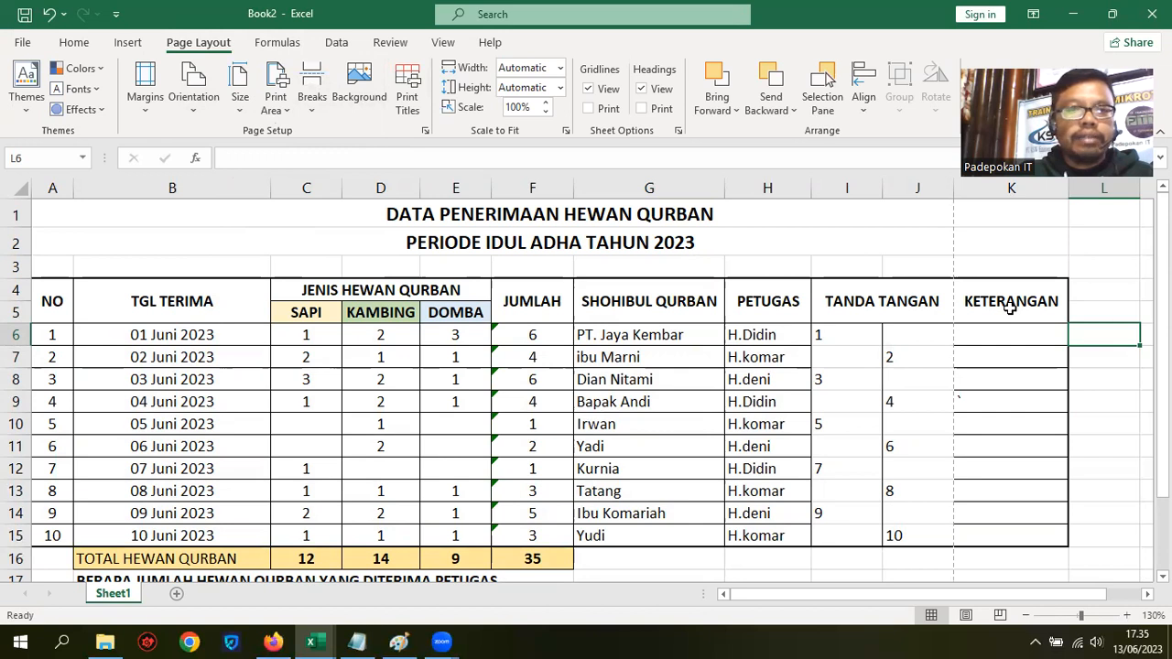
Show the margins in the print preview and narrow the left margin to about 1.6 cm and the right to about 0.5 cm.
{"action": "left_click", "coordinate": [24, 42]}
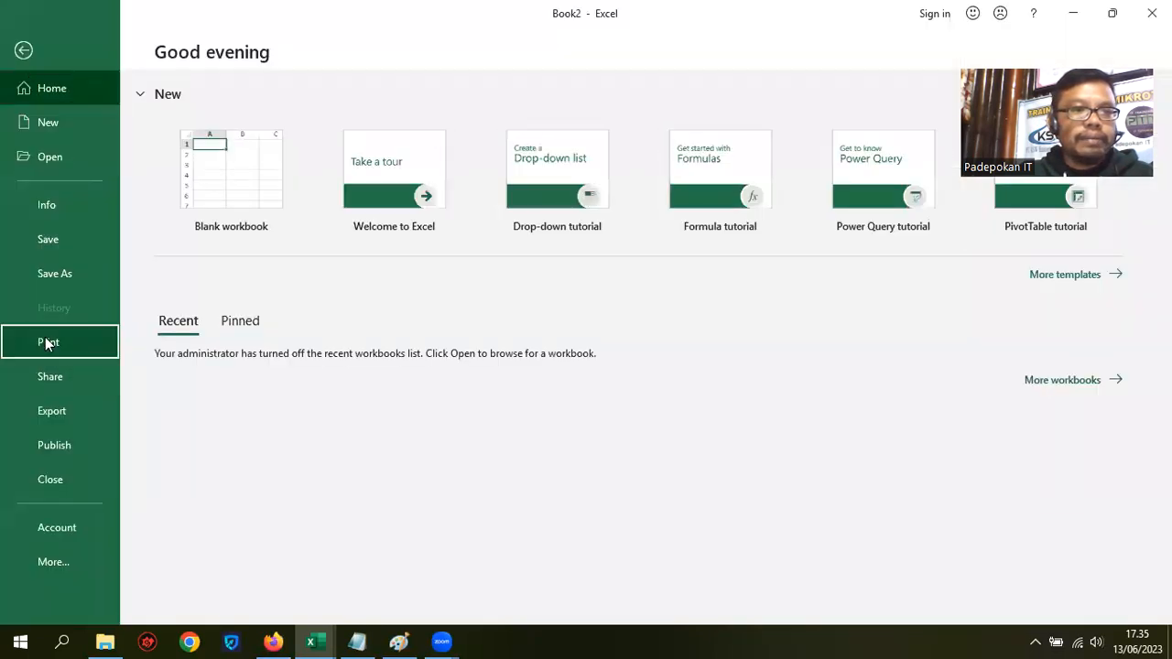
{"action": "left_click", "coordinate": [45, 338]}
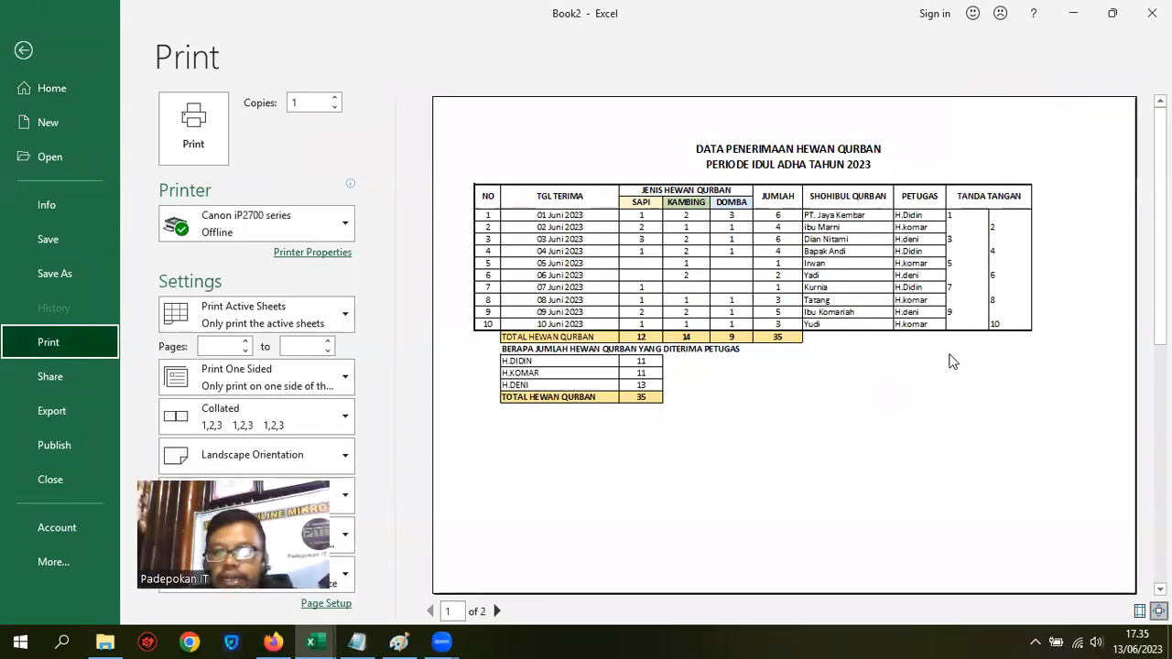
{"action": "left_click", "coordinate": [1139, 611]}
{"action": "left_click_drag", "start_coordinate": [1094, 363], "coordinate": [1136, 360]}
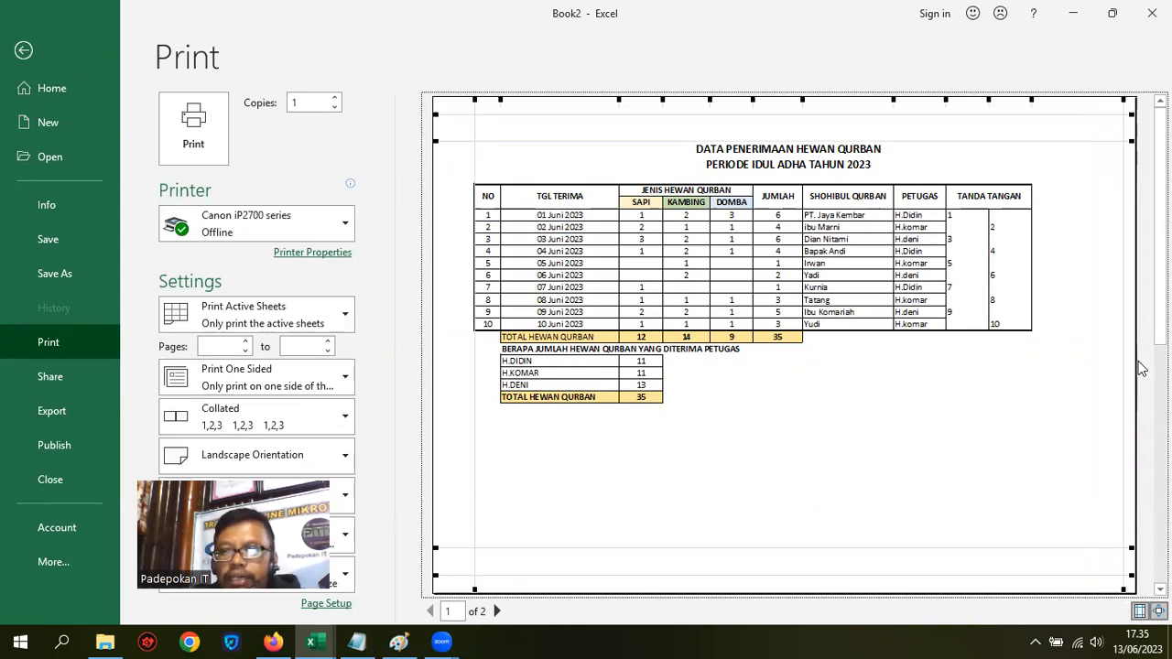
{"action": "left_click_drag", "start_coordinate": [473, 477], "coordinate": [467, 477]}
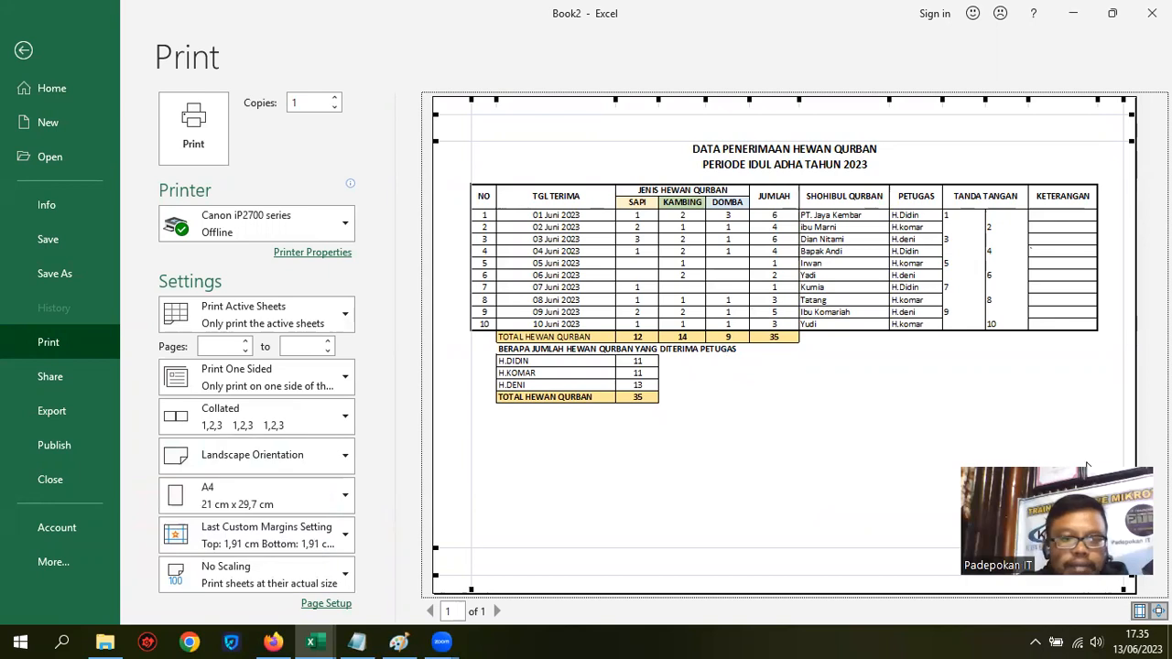
Center the printout horizontally on the page in the page setup's margin settings.
{"action": "left_click", "coordinate": [683, 116]}
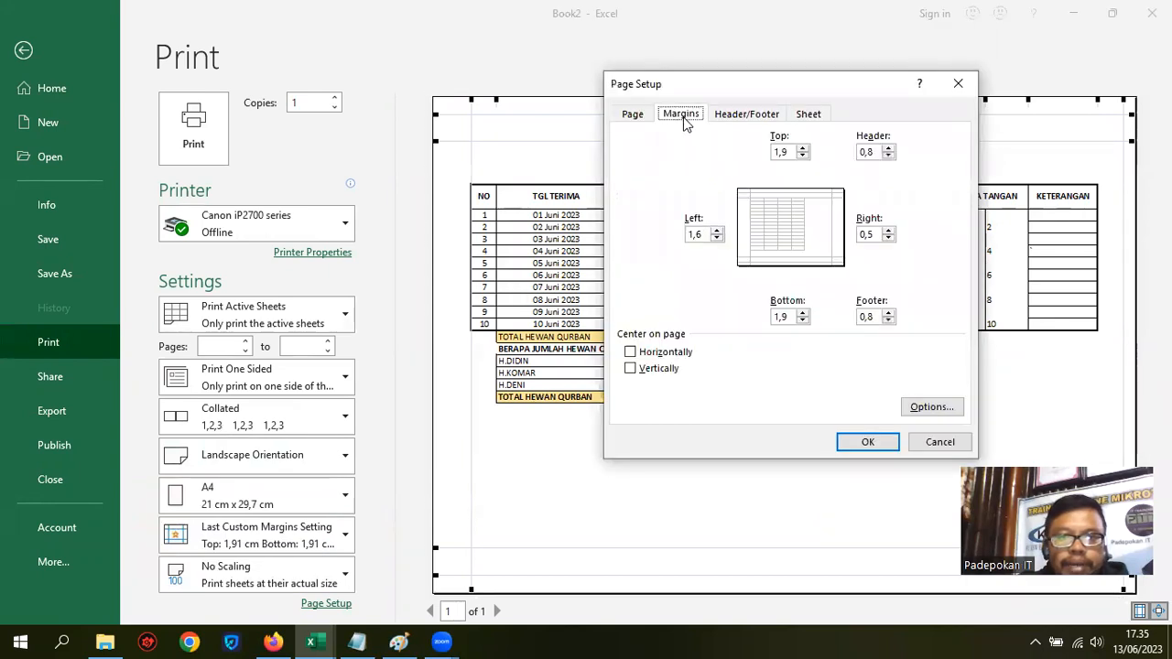
{"action": "left_click", "coordinate": [677, 355]}
{"action": "left_click", "coordinate": [867, 441]}
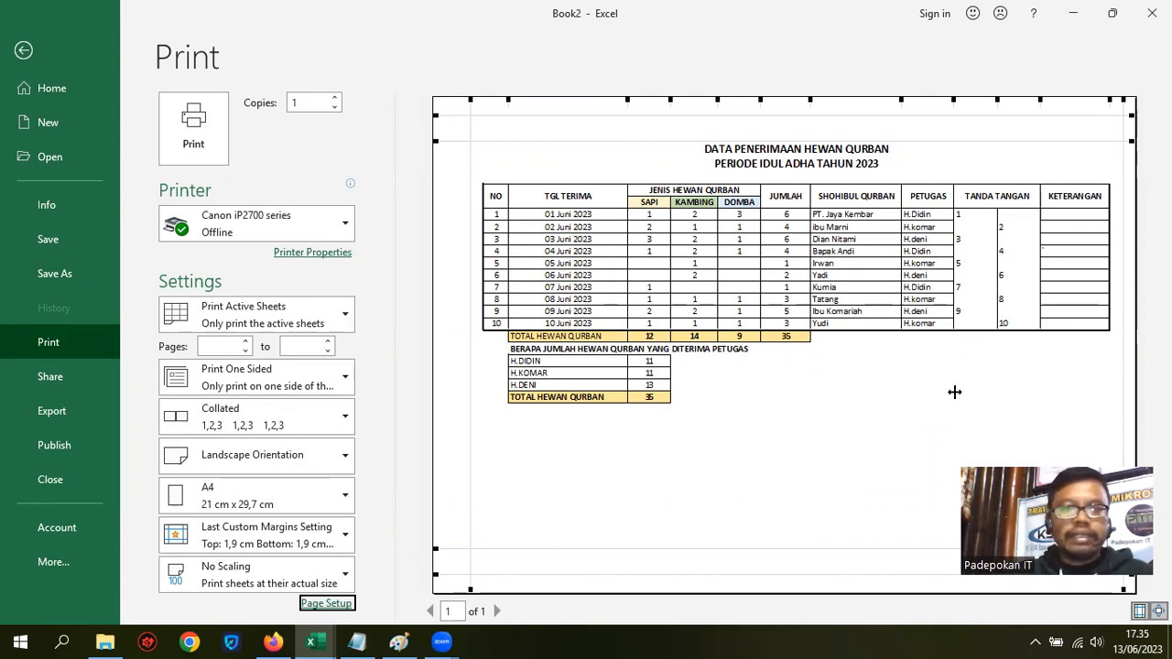
Return to the sheet and check the formulas of the SAPI, KAMBING and DOMBA totals in C16, D16 and E16.
{"action": "key", "text": "Escape"}
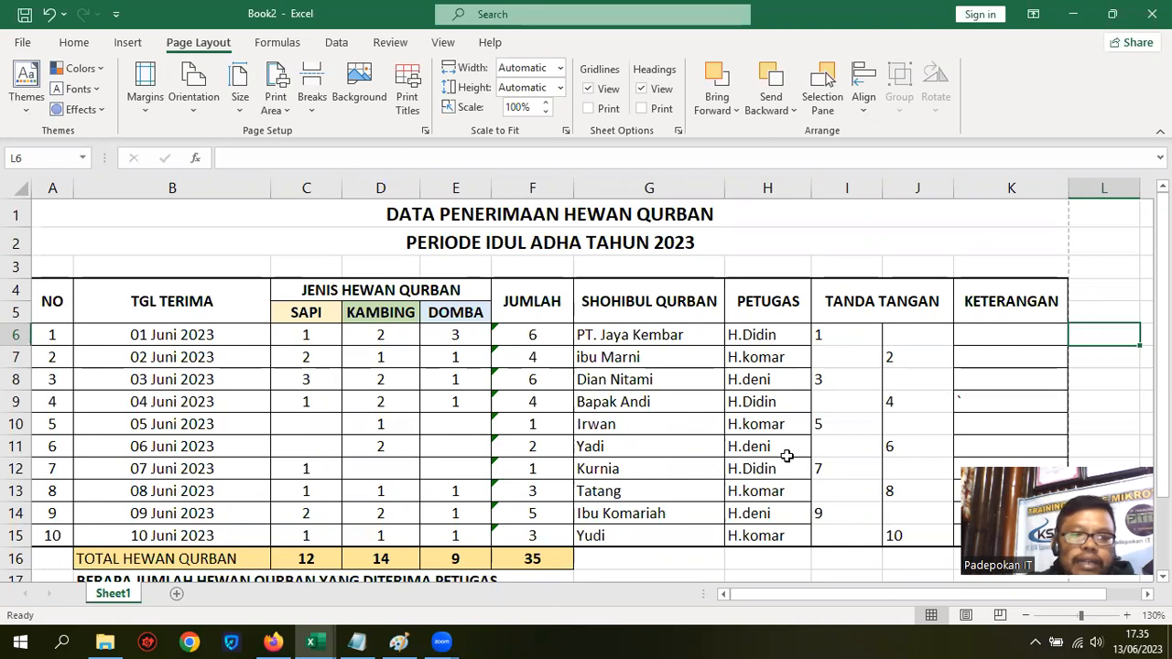
{"action": "scroll", "coordinate": [917, 356], "scroll_direction": "down", "scroll_amount": 1}
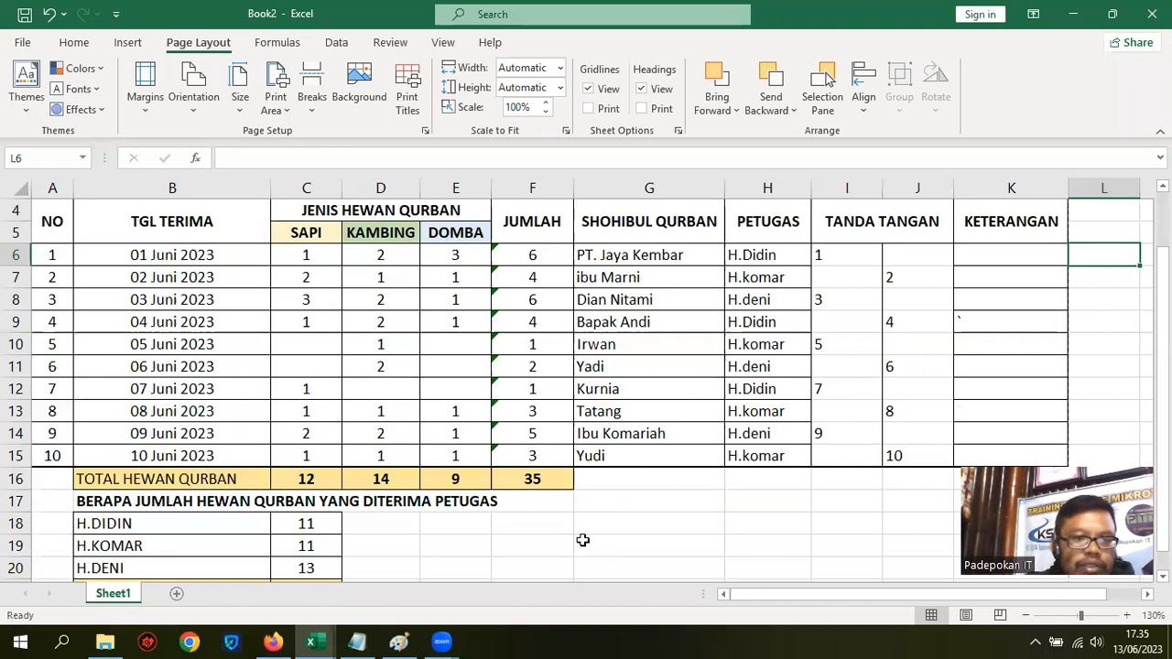
{"action": "left_click", "coordinate": [304, 481]}
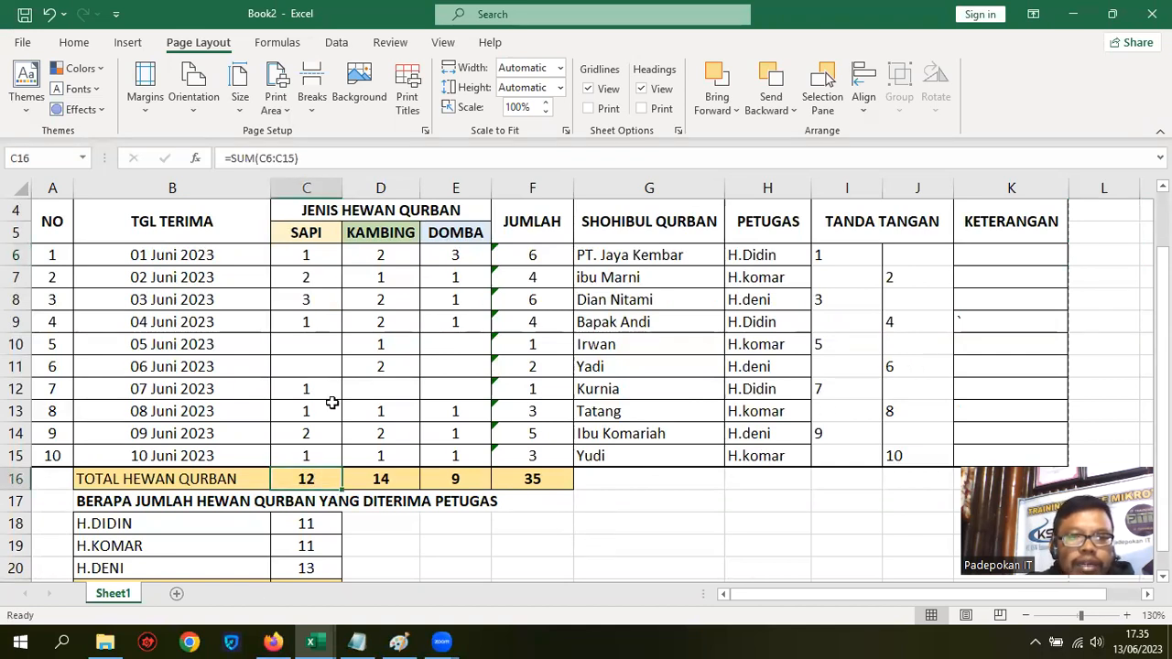
{"action": "left_click", "coordinate": [380, 479]}
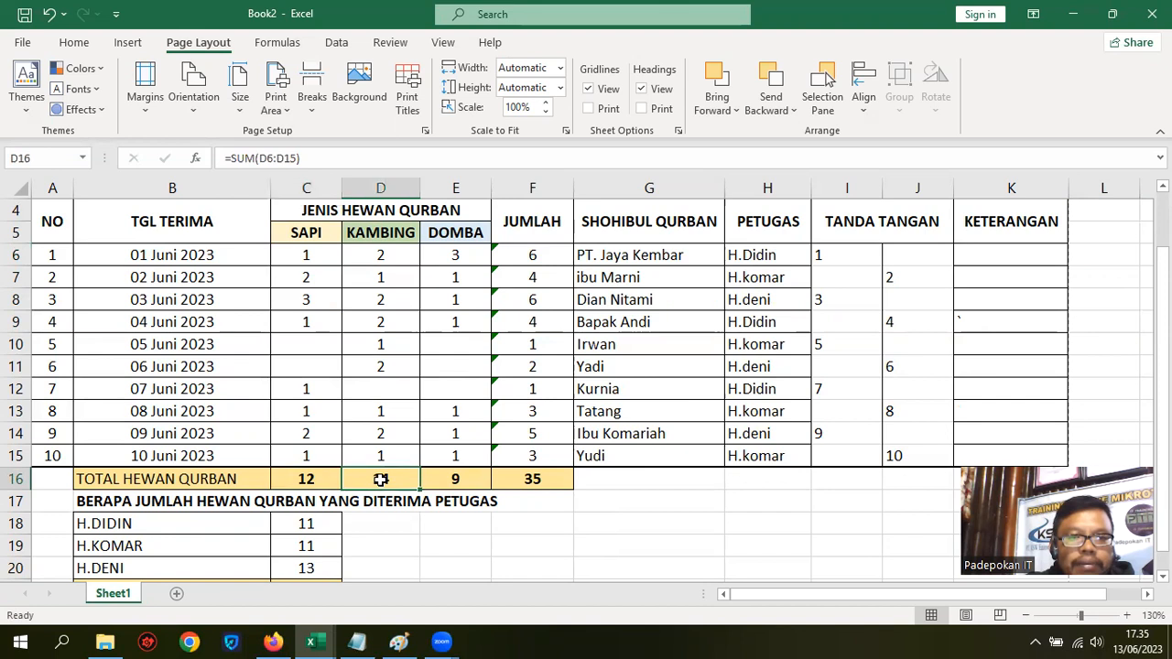
{"action": "left_click", "coordinate": [460, 478]}
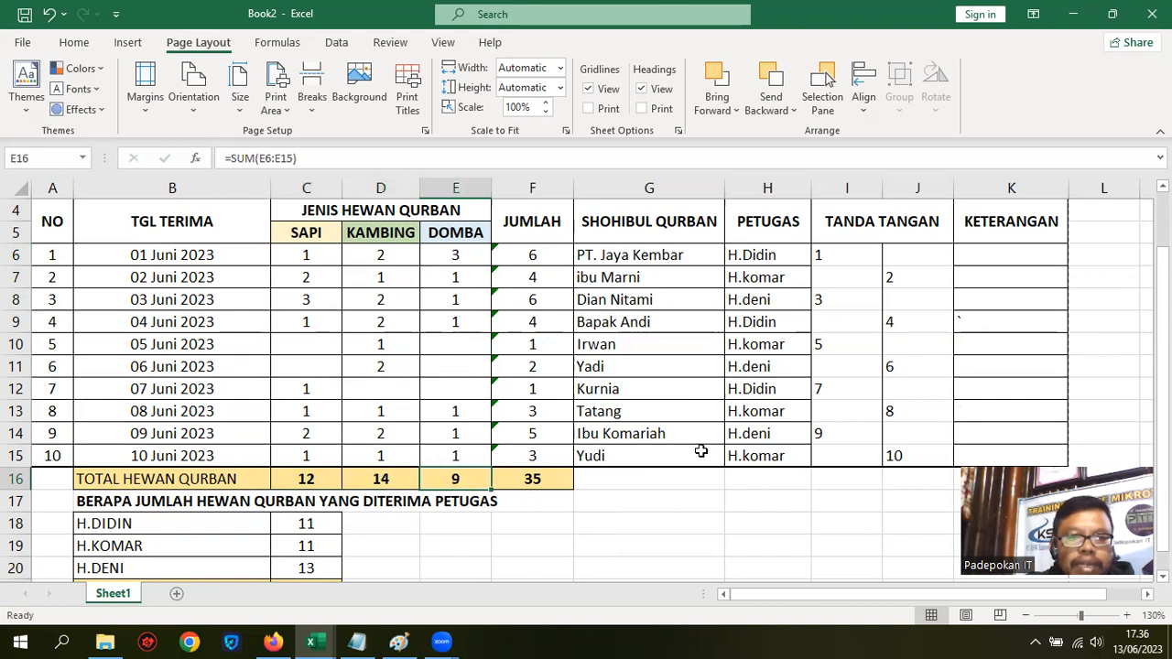
Enter the heading REKAPITULASI in cell G18, beside the officers' summary below the main table.
{"action": "scroll", "coordinate": [701, 451], "scroll_direction": "down", "scroll_amount": 1}
{"action": "left_click", "coordinate": [518, 480]}
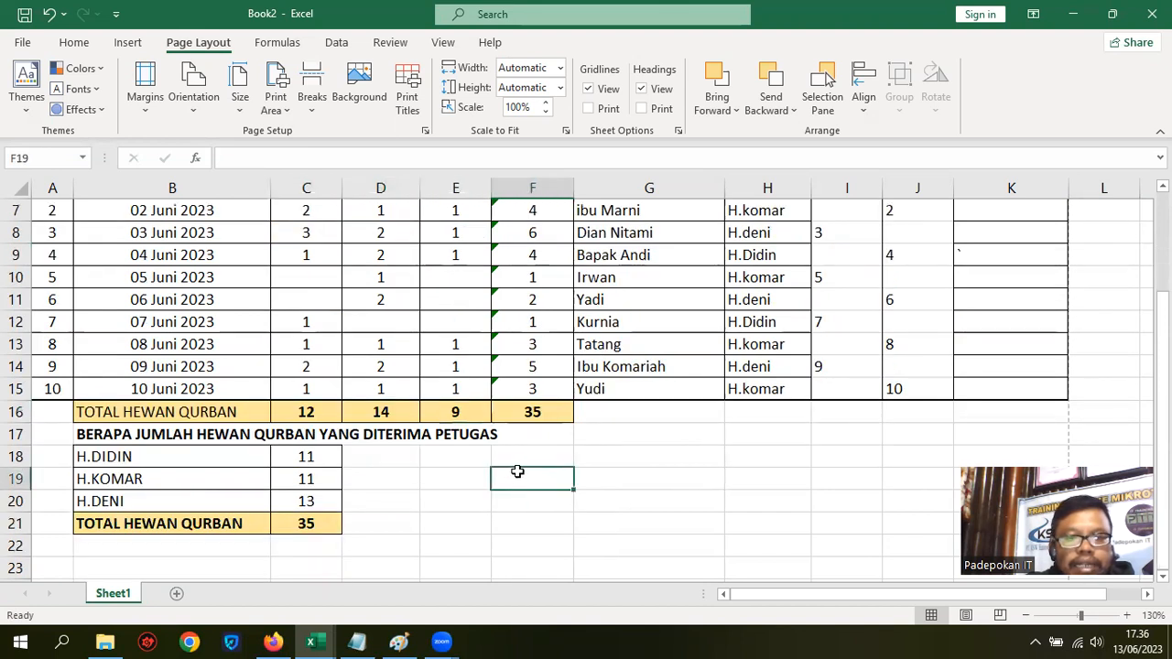
{"action": "left_click", "coordinate": [519, 458]}
{"action": "left_click", "coordinate": [595, 456]}
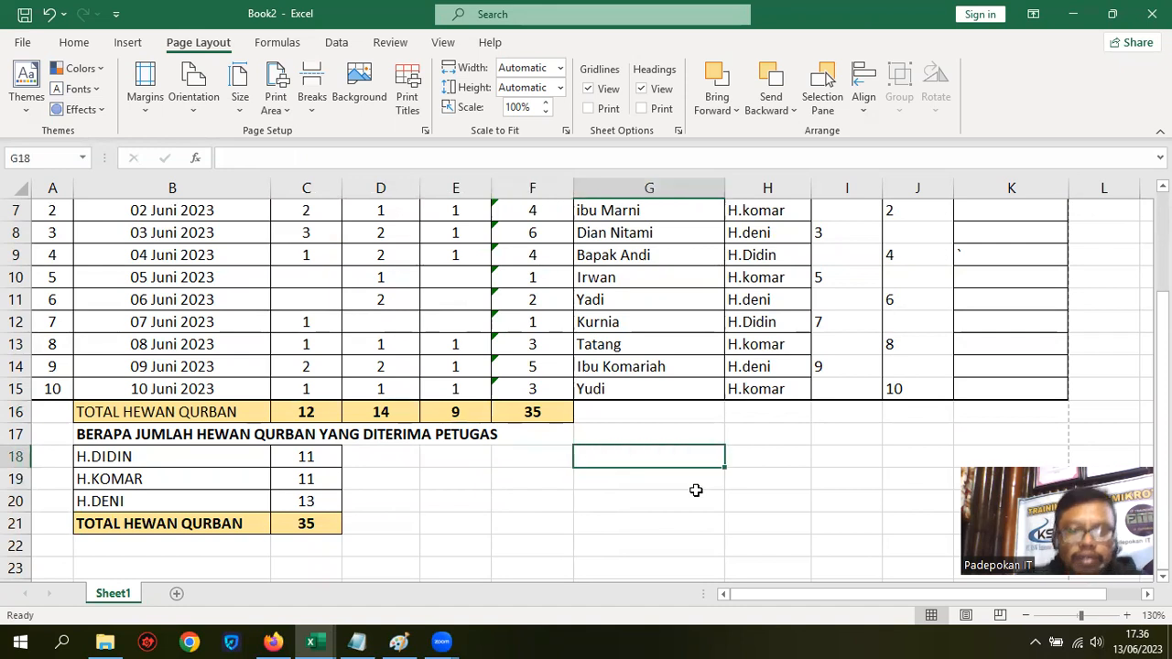
{"action": "type", "text": "re"}
{"action": "type", "text": "RE"}
{"action": "type", "text": "KAPIT"}
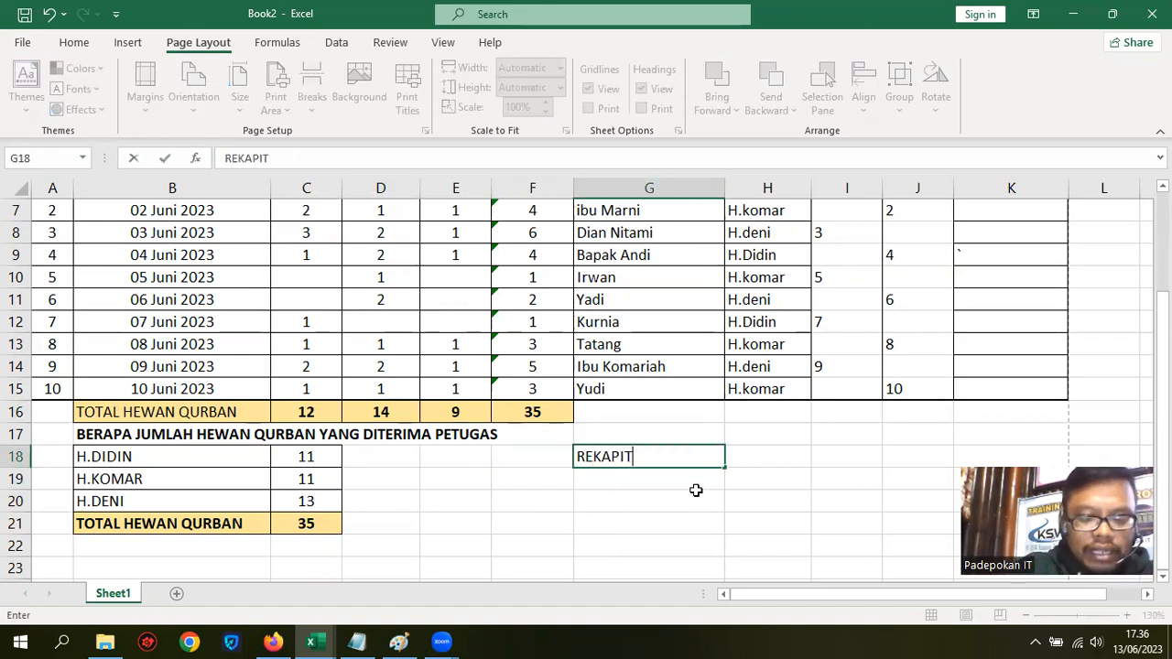
{"action": "type", "text": "ULASI"}
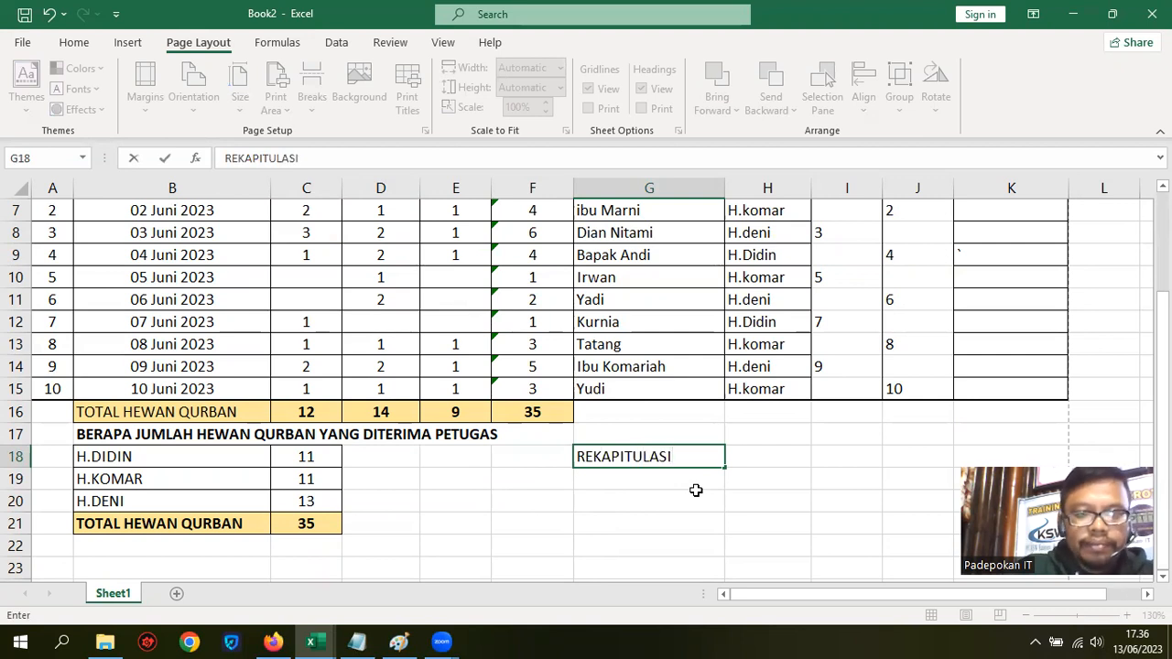
{"action": "key", "text": "Return"}
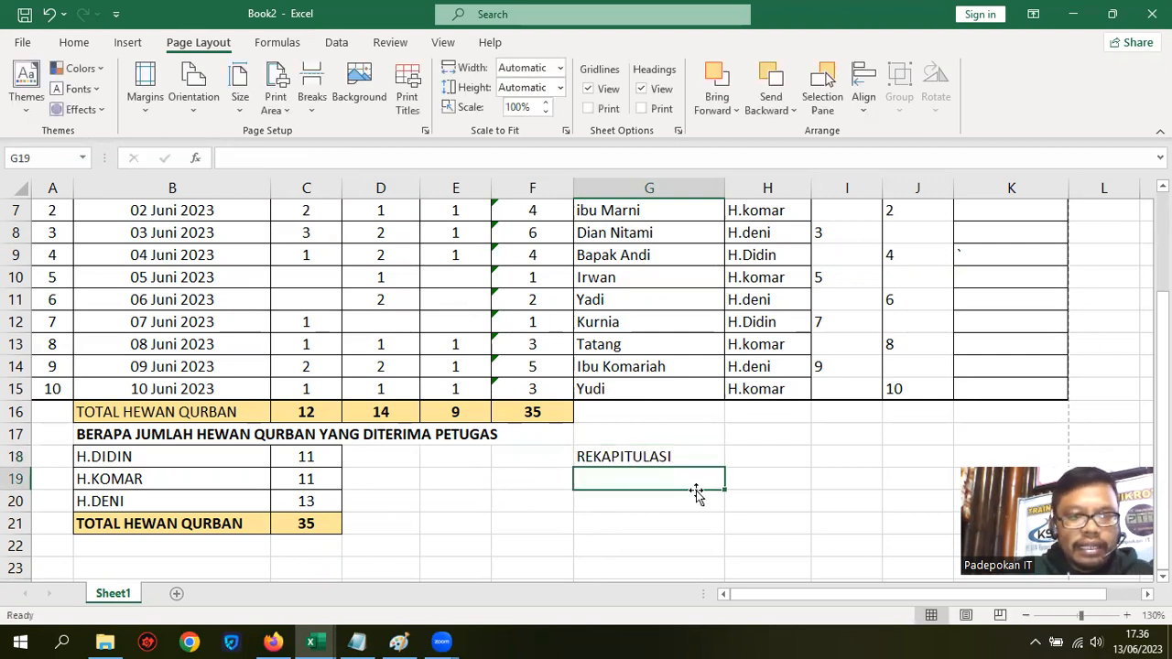
List the labels SAPI, KAMBING and DOMBA below the REKAPITULASI heading, in cells G19 to G21.
{"action": "type", "text": "S "}
{"action": "type", "text": "PI"}
{"action": "key", "text": "Return"}
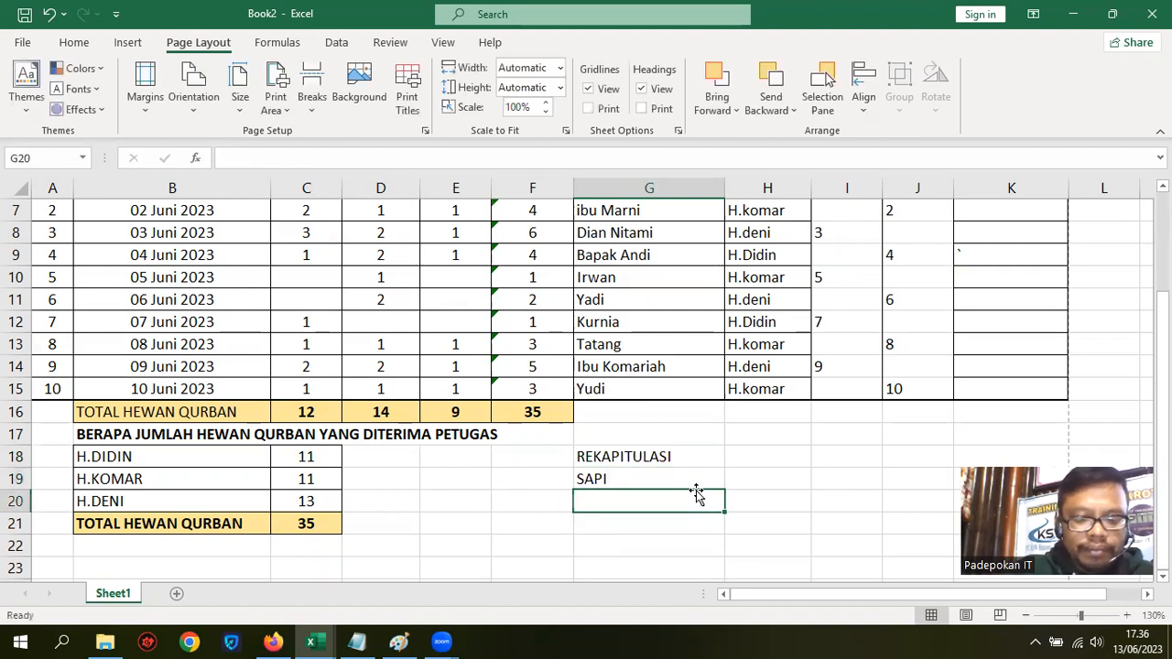
{"action": "type", "text": "KAMBING"}
{"action": "key", "text": "Return"}
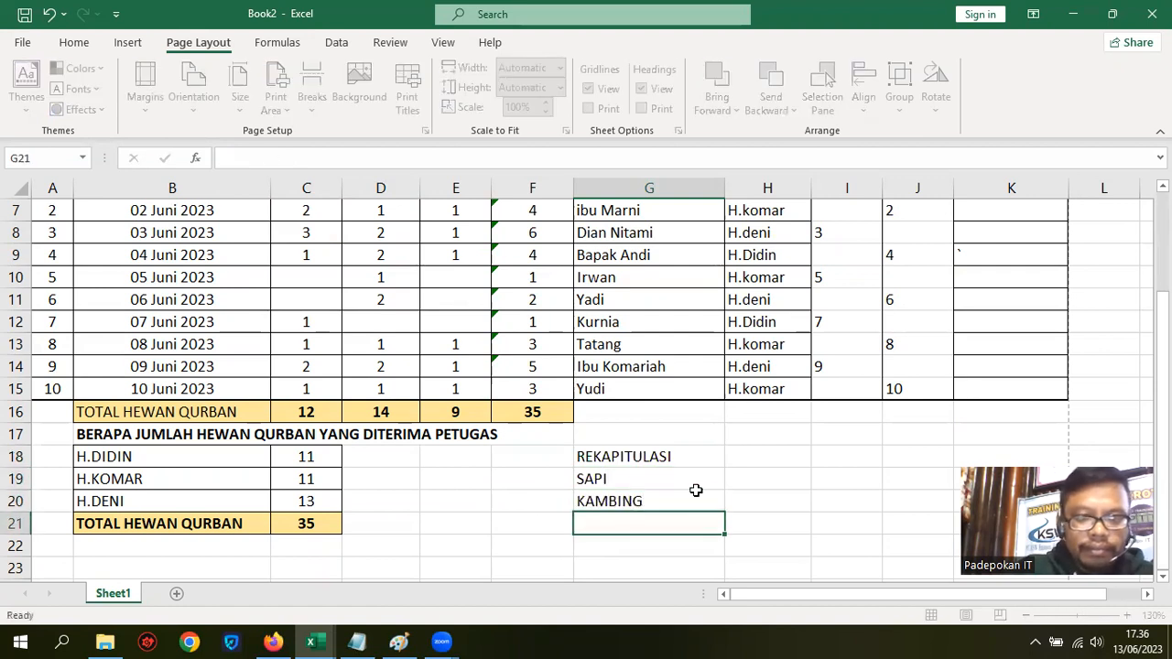
{"action": "type", "text": "DOMB"}
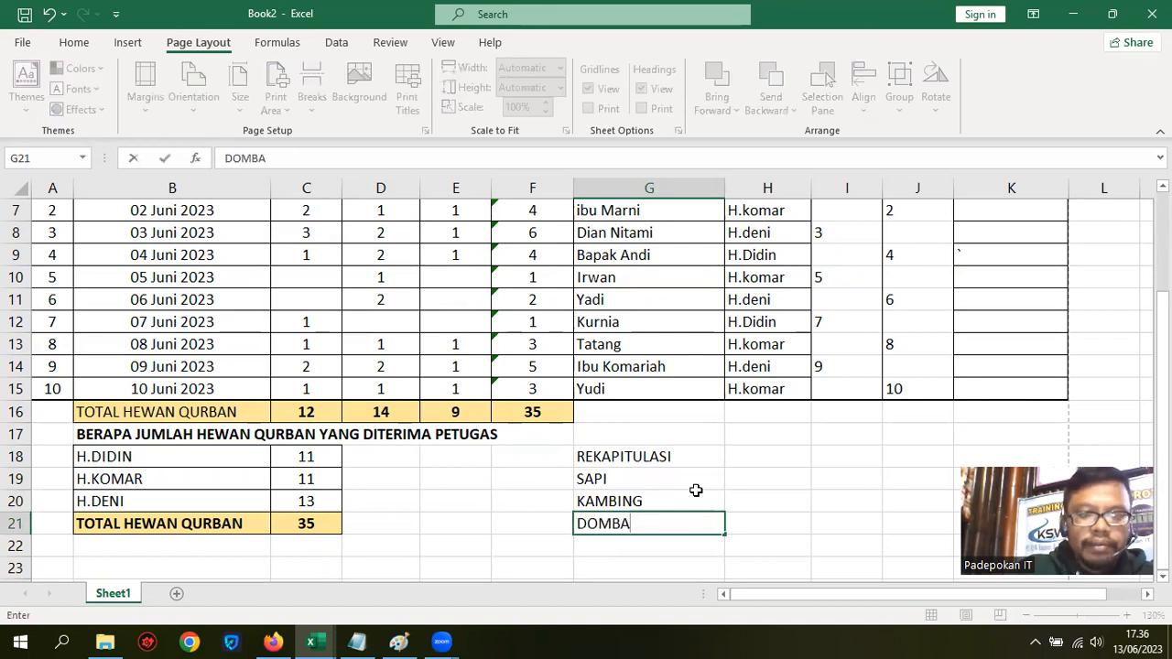
{"action": "type", "text": "A"}
Link the SAPI recap cell H19 to the SAPI total with =C16 and center its value horizontally.
{"action": "left_click", "coordinate": [760, 500]}
{"action": "left_click", "coordinate": [762, 476]}
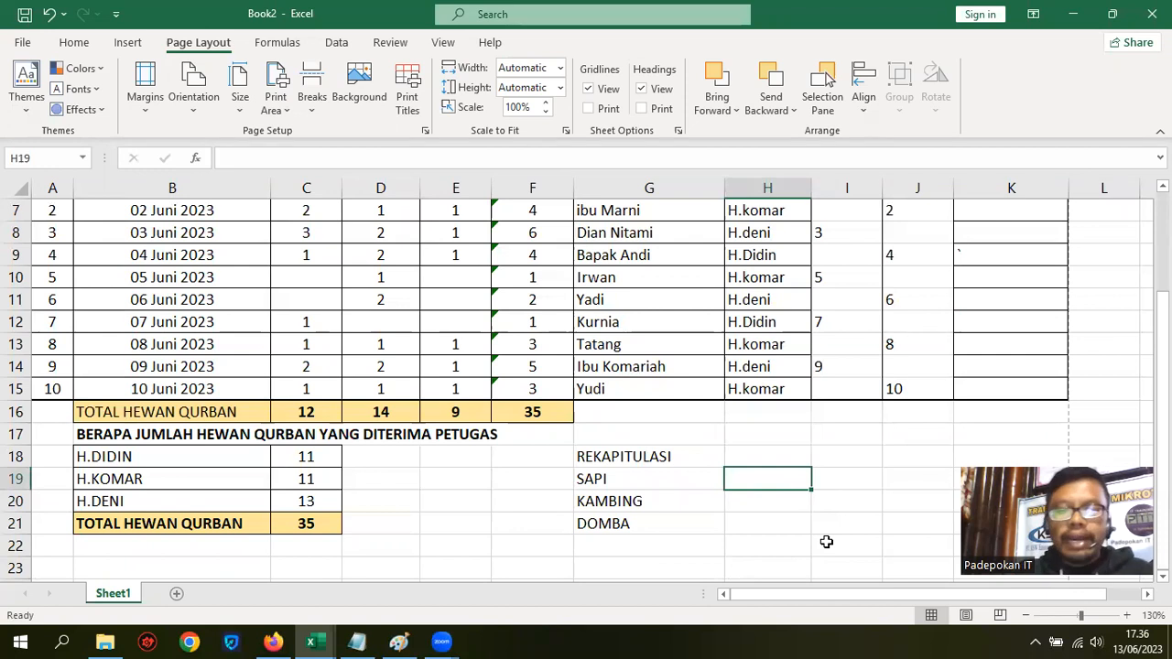
{"action": "type", "text": "="}
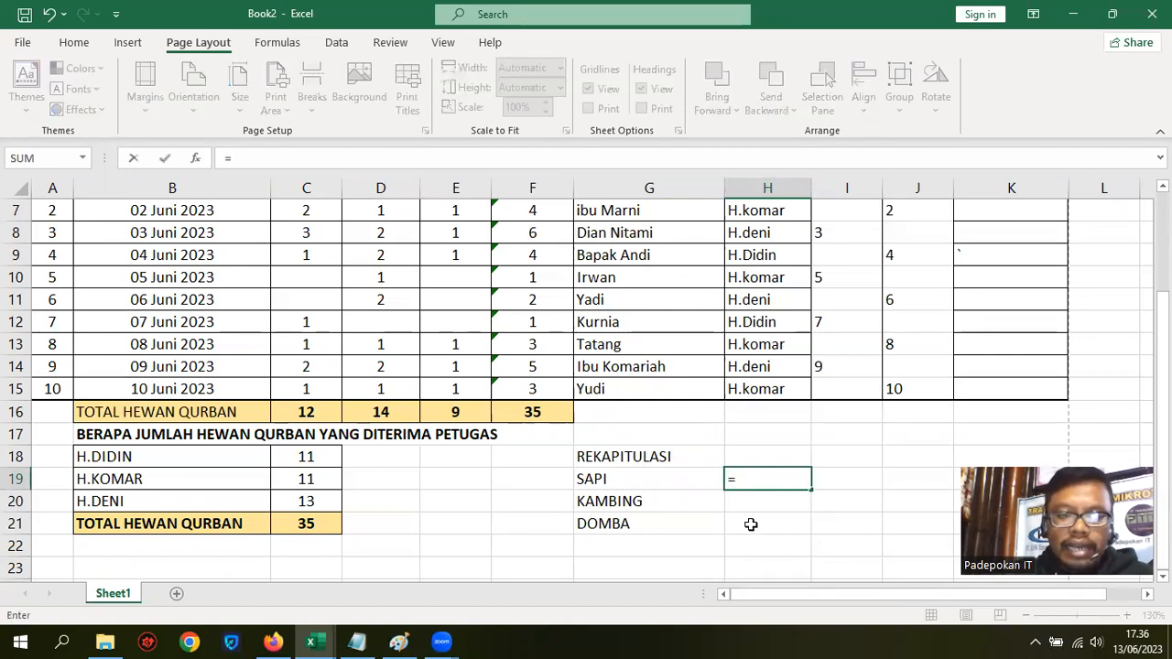
{"action": "left_click", "coordinate": [311, 414]}
{"action": "scroll", "coordinate": [862, 463], "scroll_direction": "up", "scroll_amount": 1}
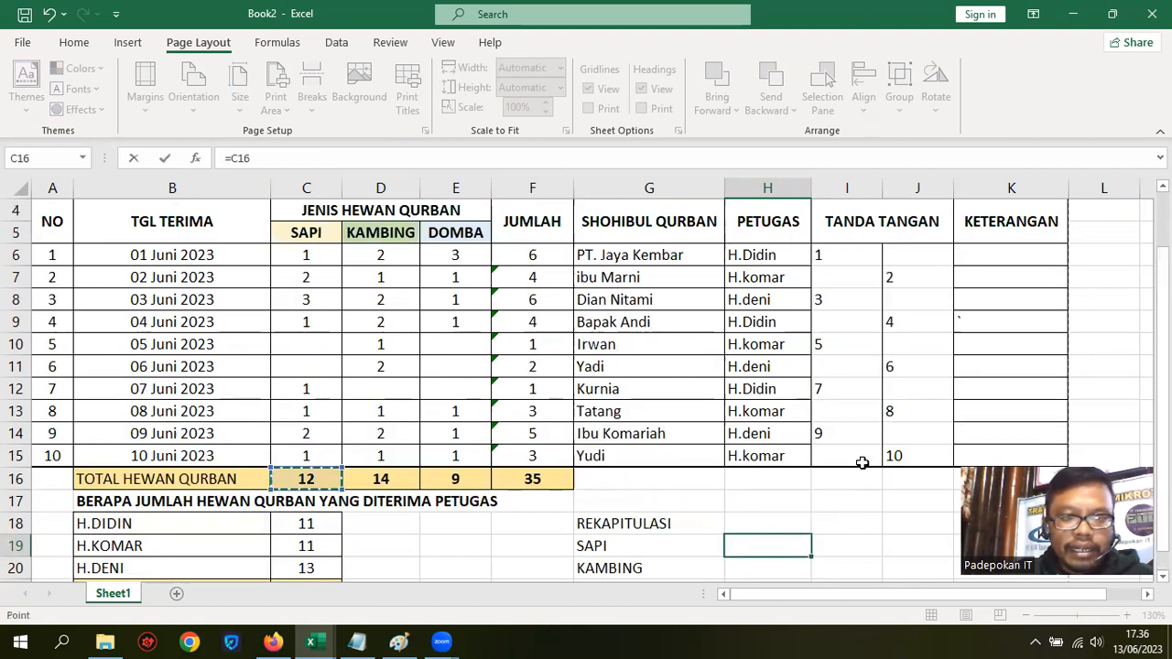
{"action": "scroll", "coordinate": [862, 462], "scroll_direction": "up", "scroll_amount": 1}
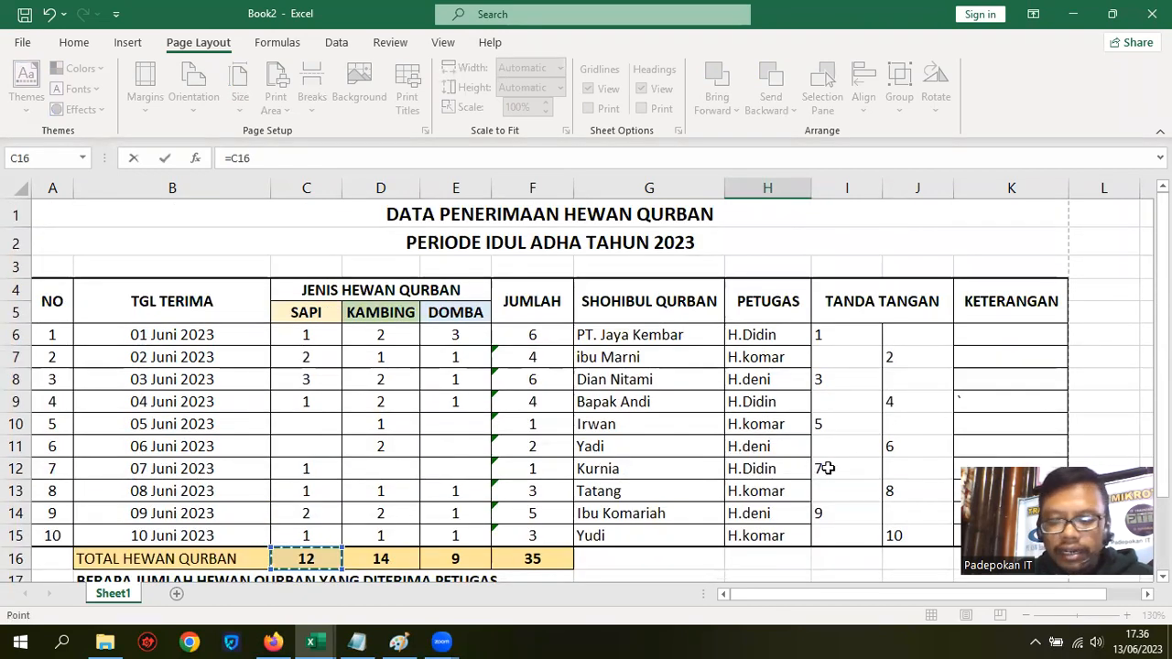
{"action": "key", "text": "Return"}
{"action": "key", "text": "Up"}
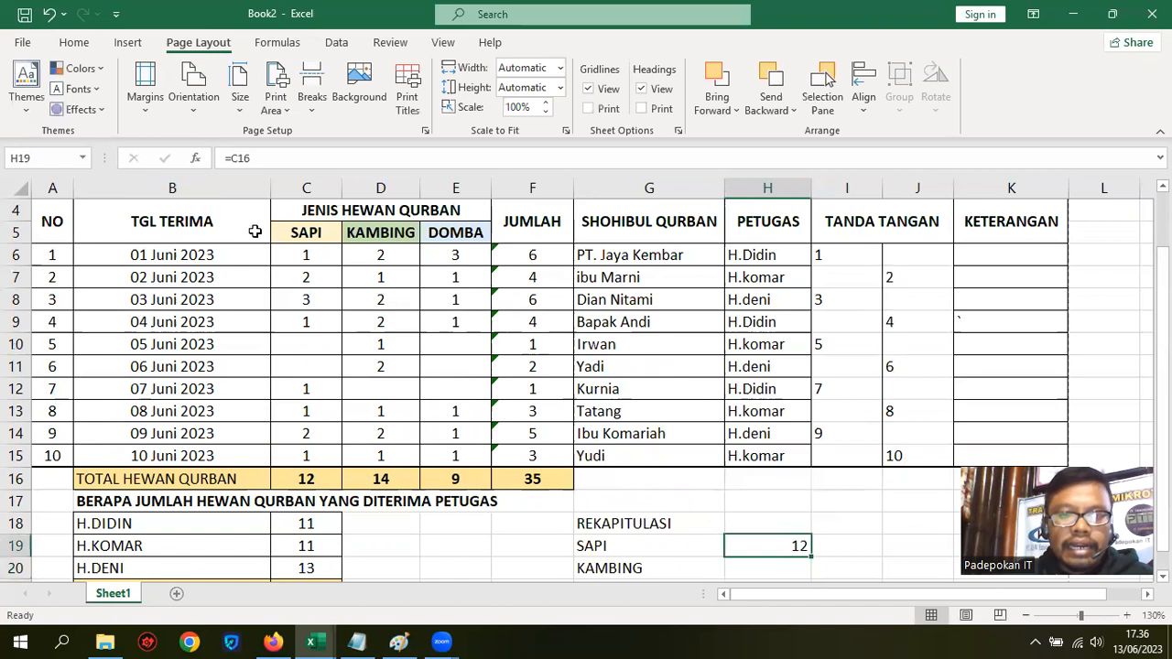
{"action": "left_click", "coordinate": [74, 42]}
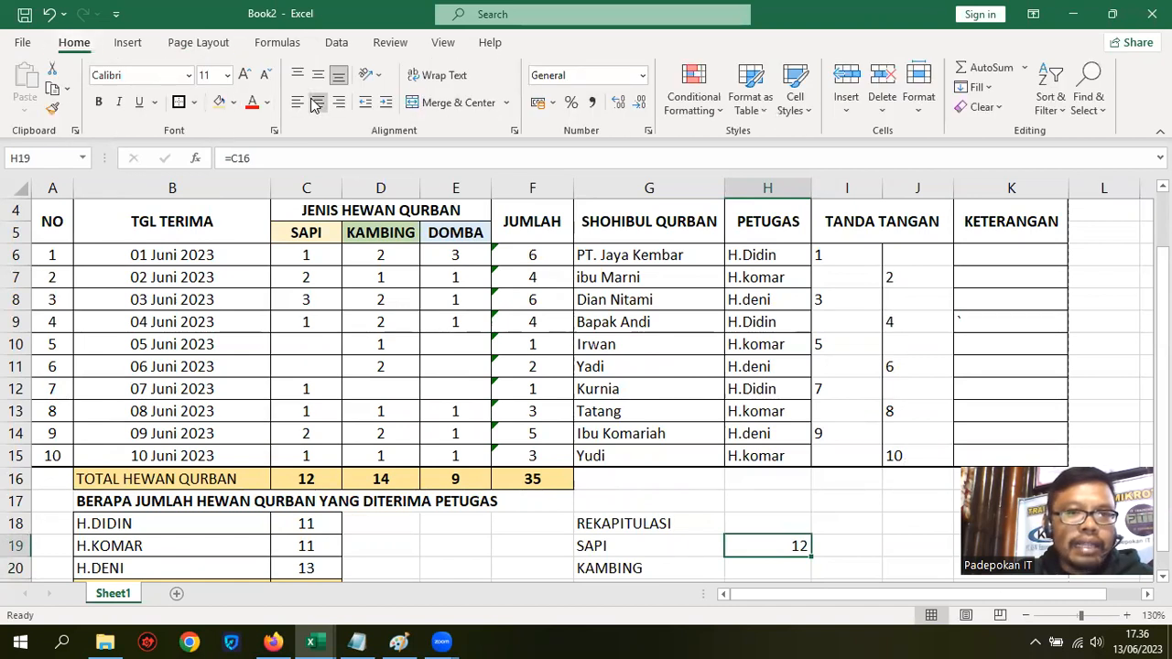
{"action": "left_click", "coordinate": [593, 364]}
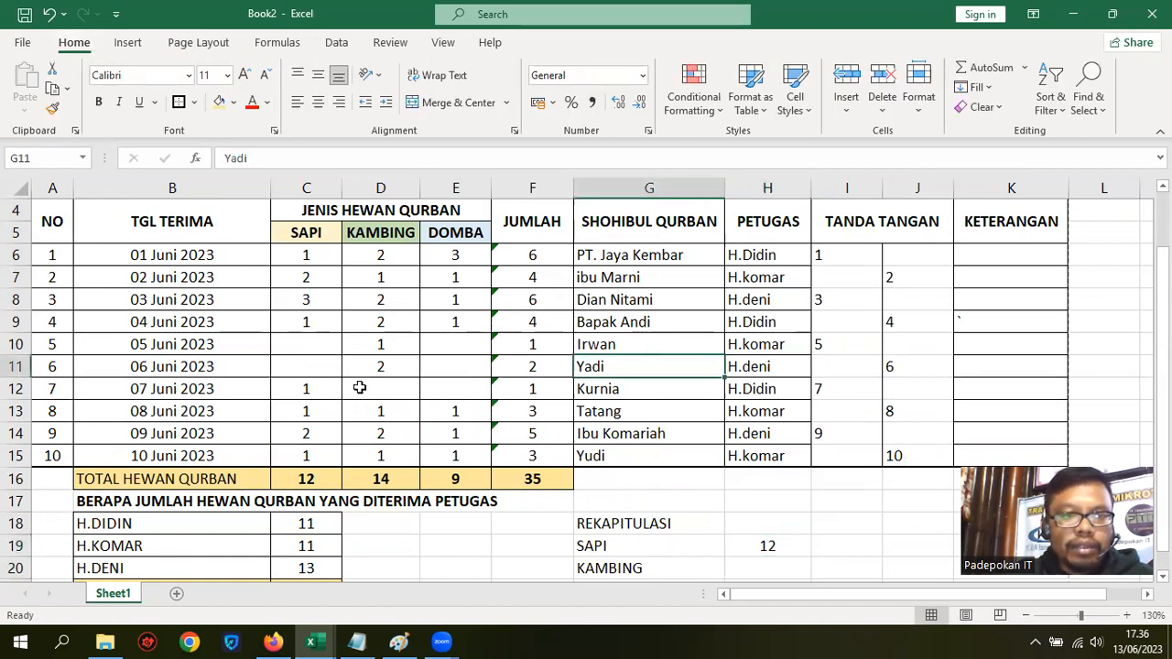
Set the SAPI count to 1 for 06 Juni 2023 in C11 and for 05 Juni 2023 in C10, checking the linked recap value.
{"action": "left_click", "coordinate": [301, 369]}
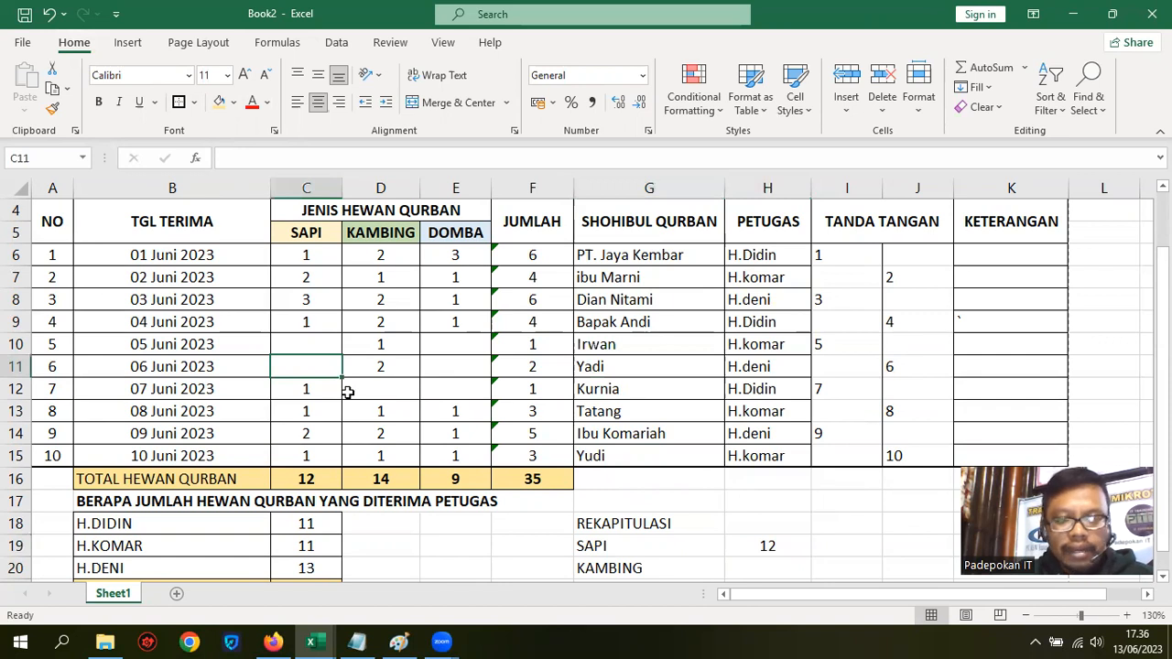
{"action": "type", "text": "1"}
{"action": "left_click", "coordinate": [861, 522]}
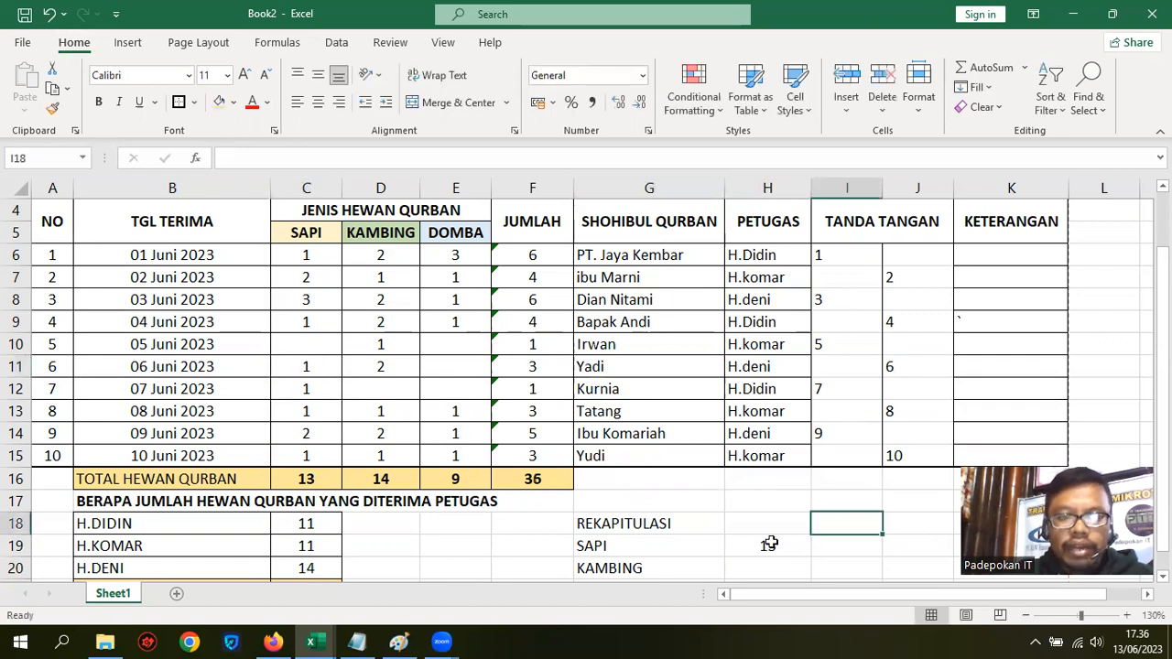
{"action": "left_click", "coordinate": [307, 481]}
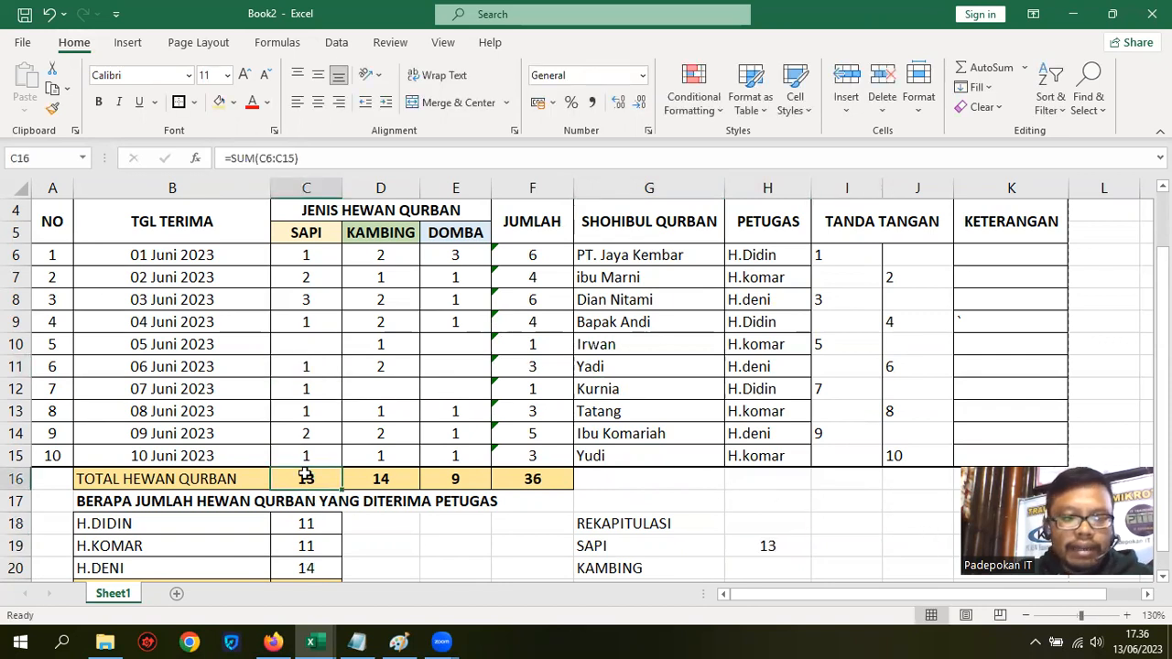
{"action": "left_click", "coordinate": [767, 545]}
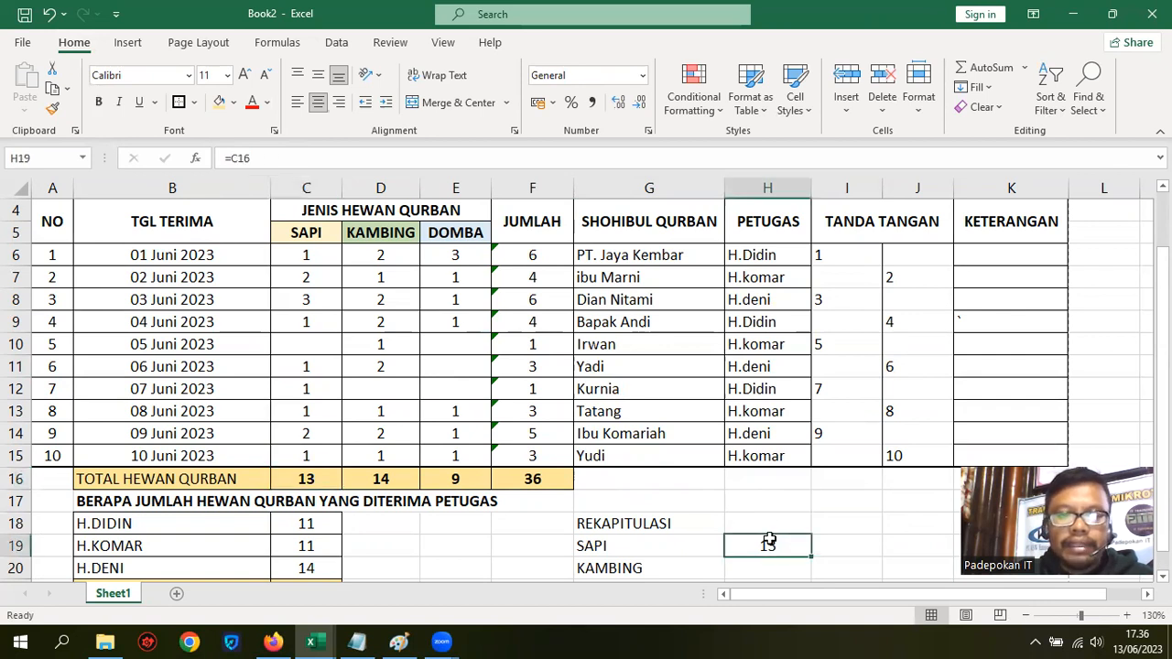
{"action": "left_click", "coordinate": [302, 352]}
{"action": "type", "text": "1"}
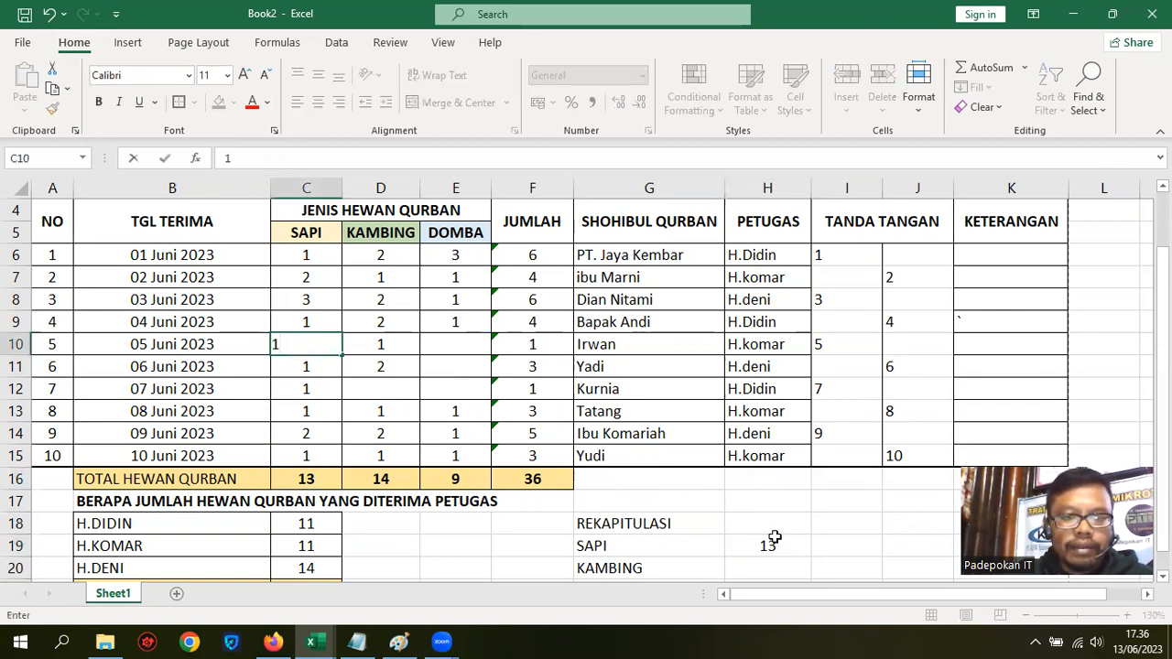
{"action": "left_click", "coordinate": [775, 538]}
Link the KAMBING recap cell H20 to its total with =D16 and the DOMBA cell H21 with =E16.
{"action": "key", "text": "Right"}
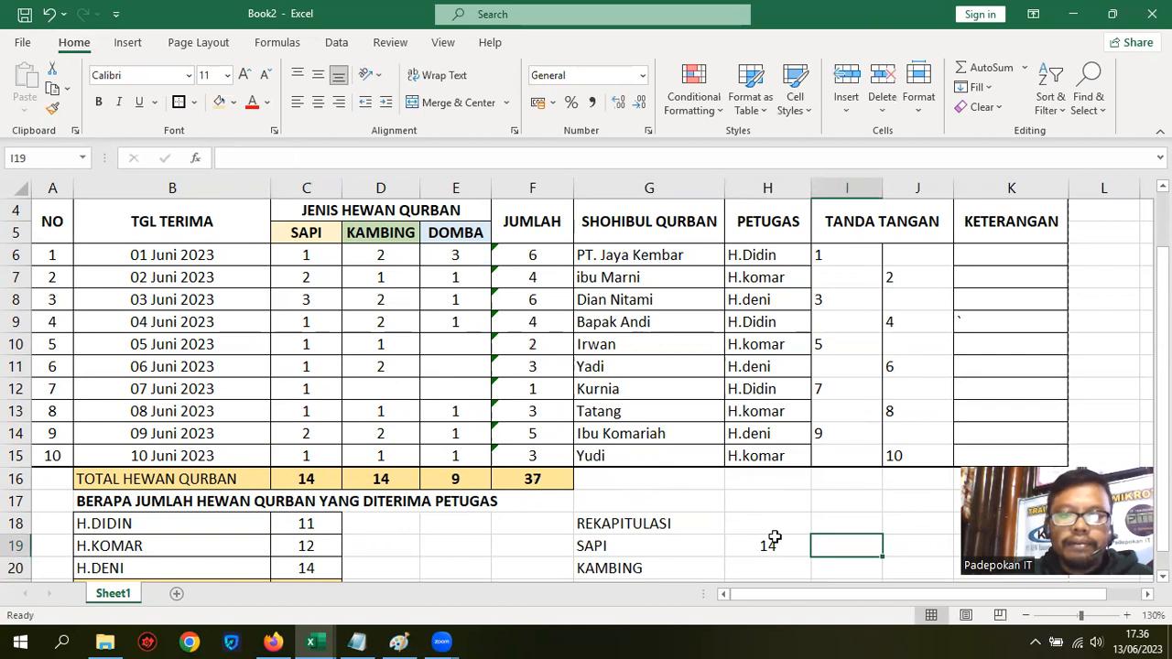
{"action": "key", "text": "Down"}
{"action": "key", "text": "Left"}
{"action": "type", "text": "="}
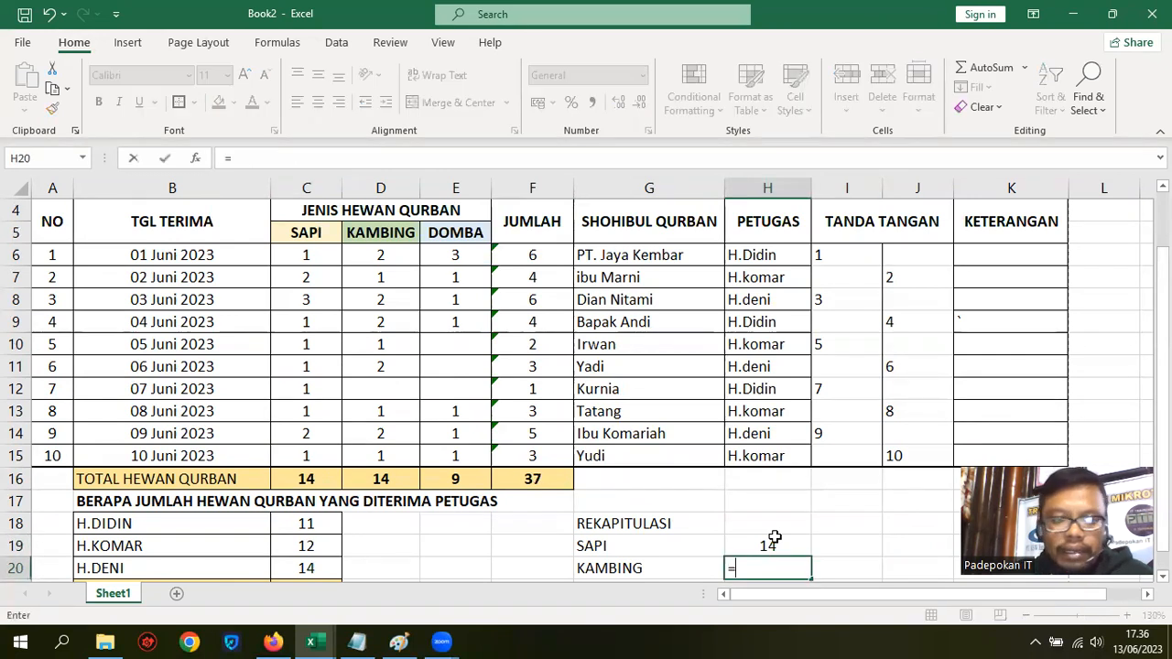
{"action": "left_click", "coordinate": [391, 479]}
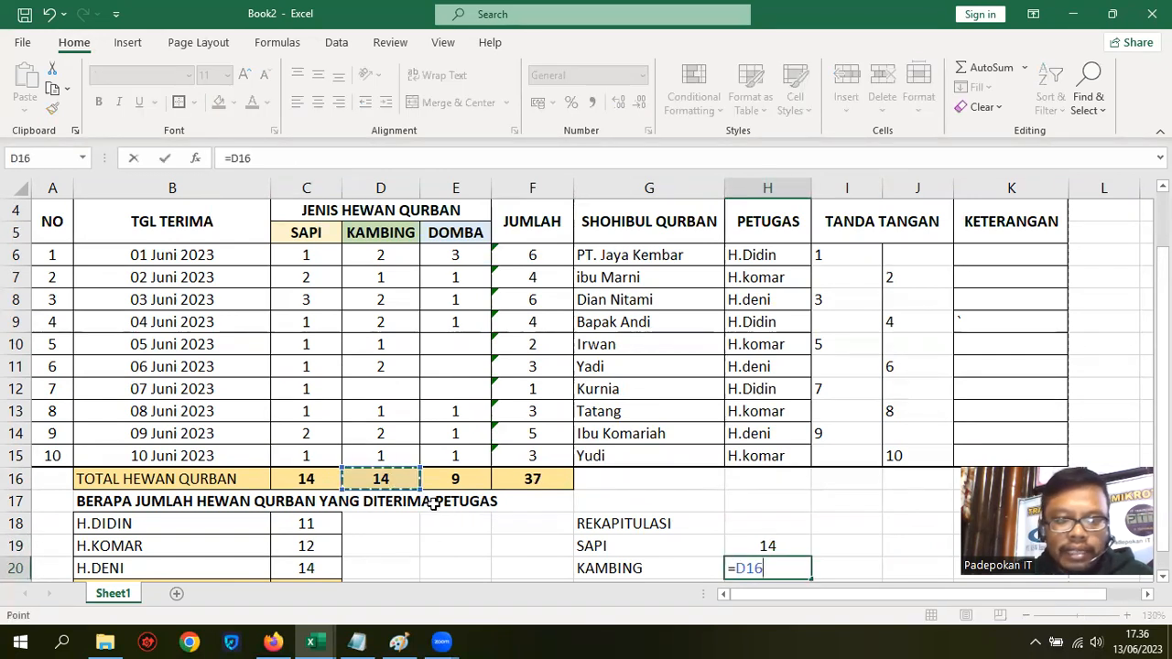
{"action": "key", "text": "Return"}
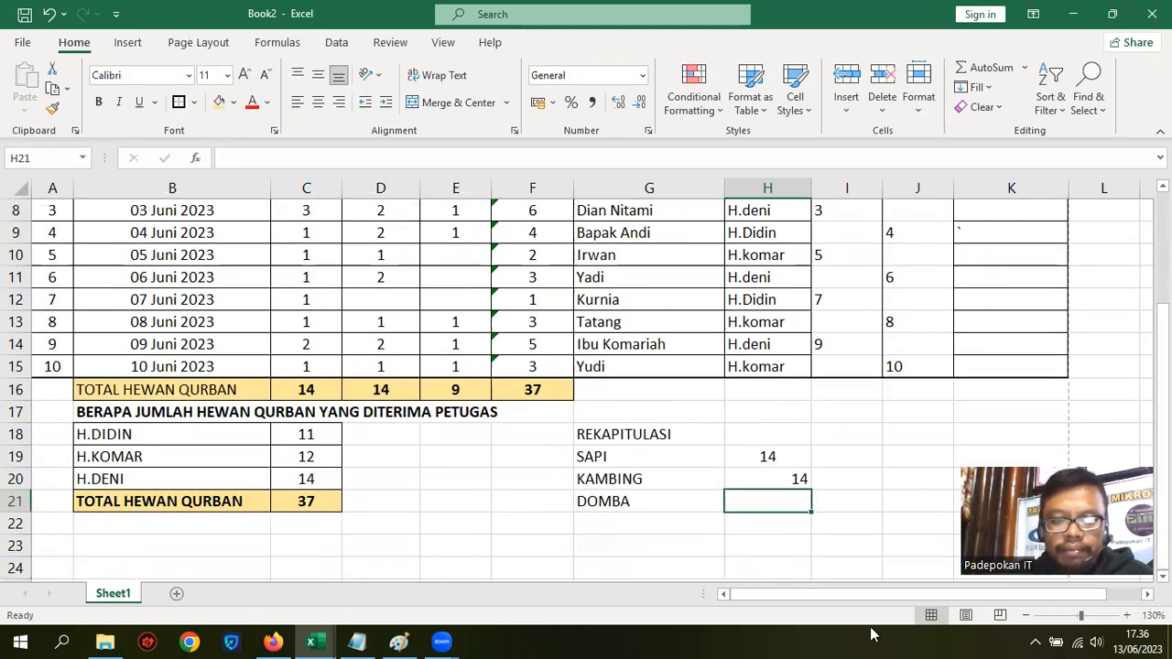
{"action": "type", "text": "="}
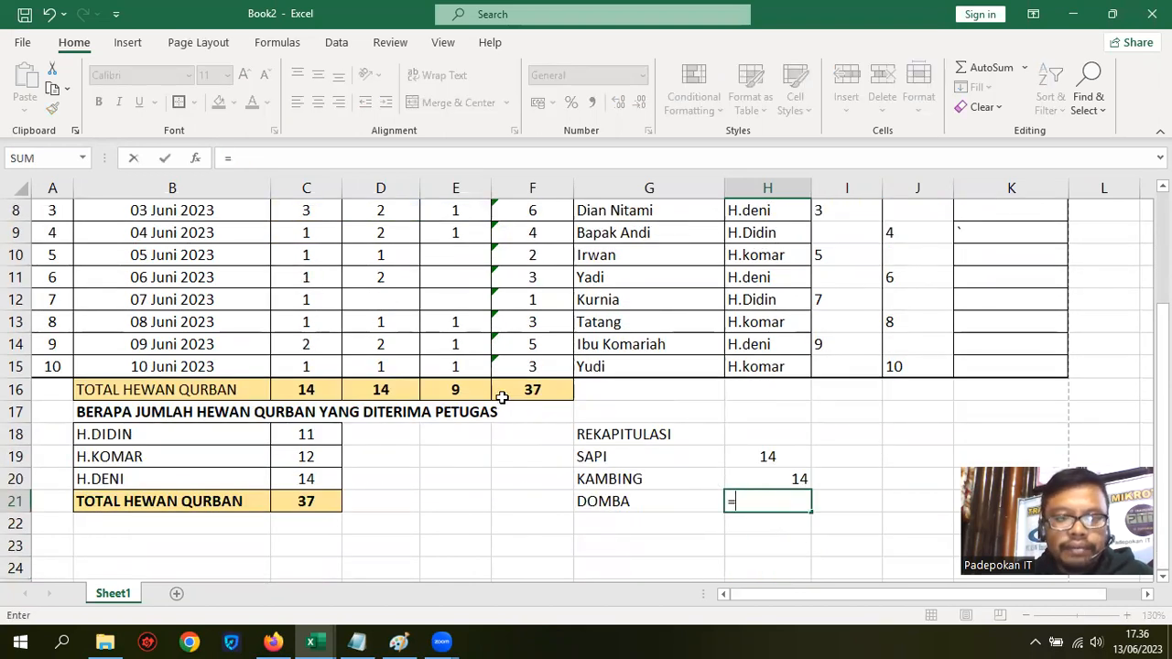
{"action": "left_click", "coordinate": [465, 389]}
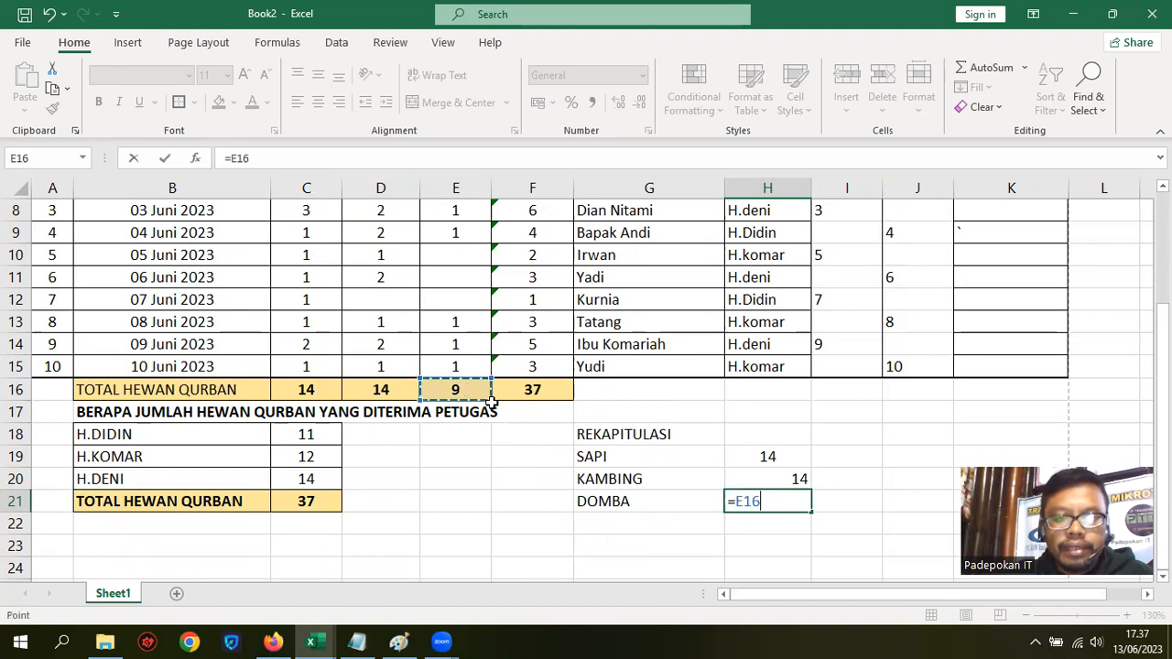
{"action": "key", "text": "Return"}
Center the recap values in H19:H21 both vertically and horizontally.
{"action": "left_click_drag", "start_coordinate": [772, 455], "coordinate": [772, 500]}
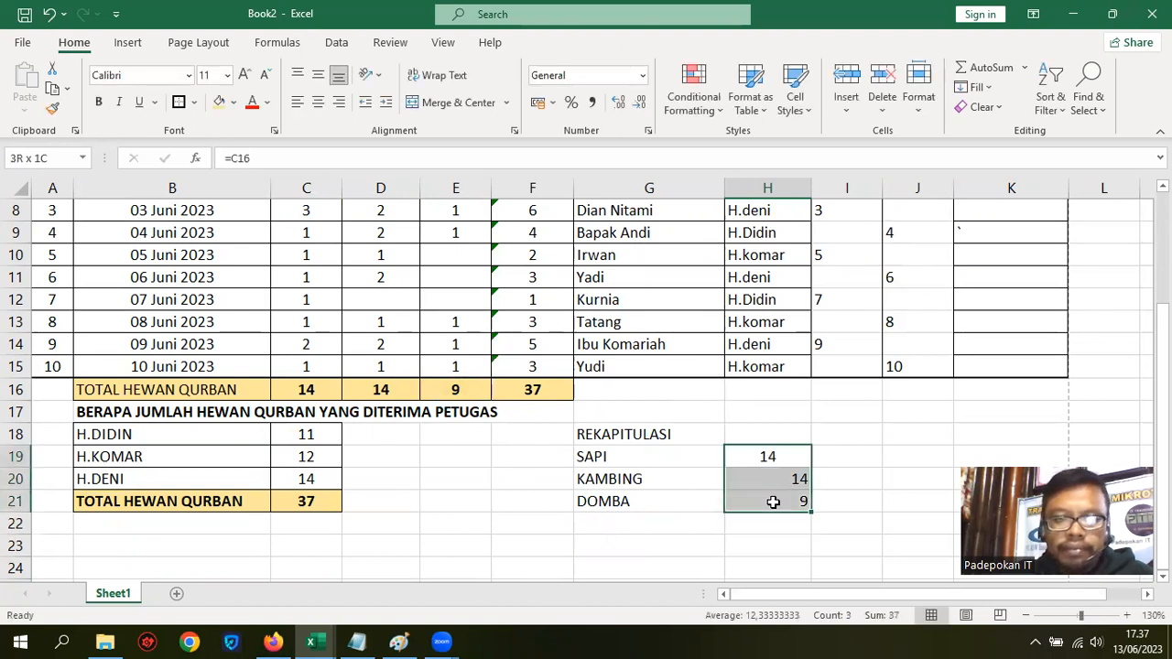
{"action": "left_click", "coordinate": [317, 75]}
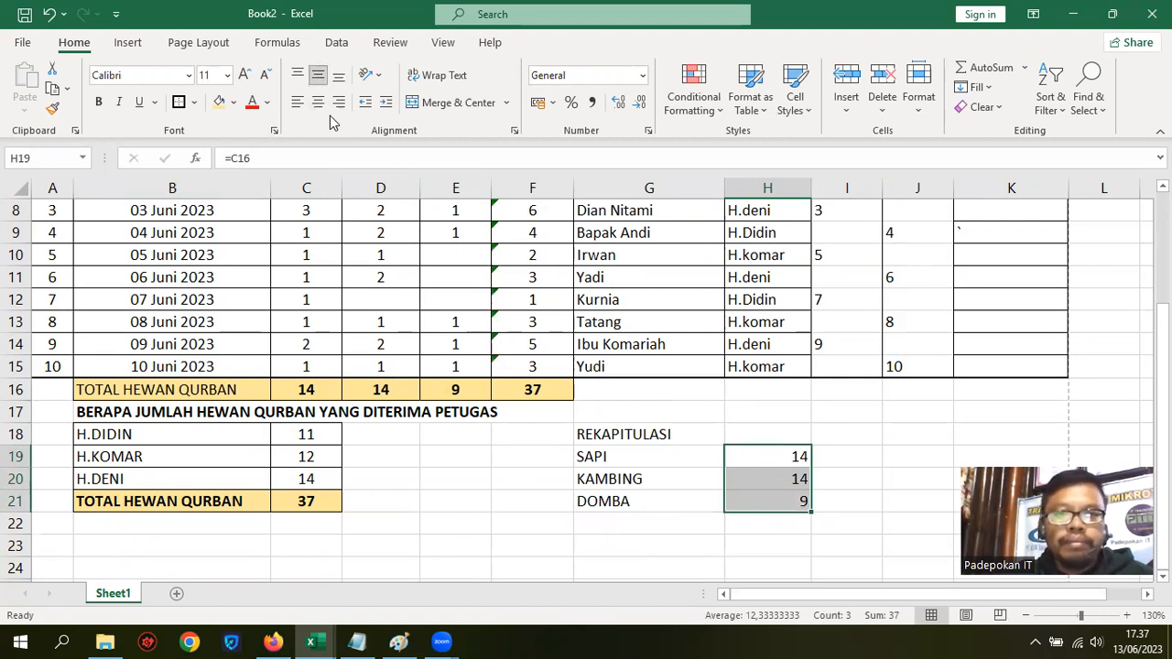
{"action": "left_click", "coordinate": [318, 102]}
{"action": "left_click", "coordinate": [923, 437]}
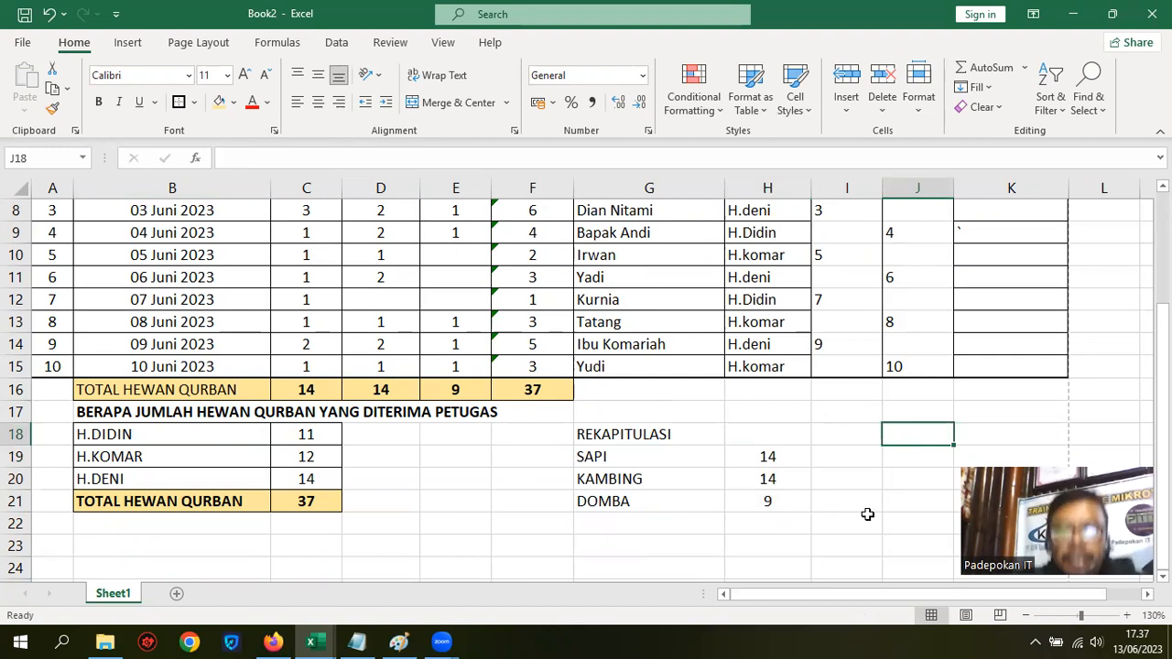
{"action": "scroll", "coordinate": [843, 533], "scroll_direction": "right", "scroll_amount": 1}
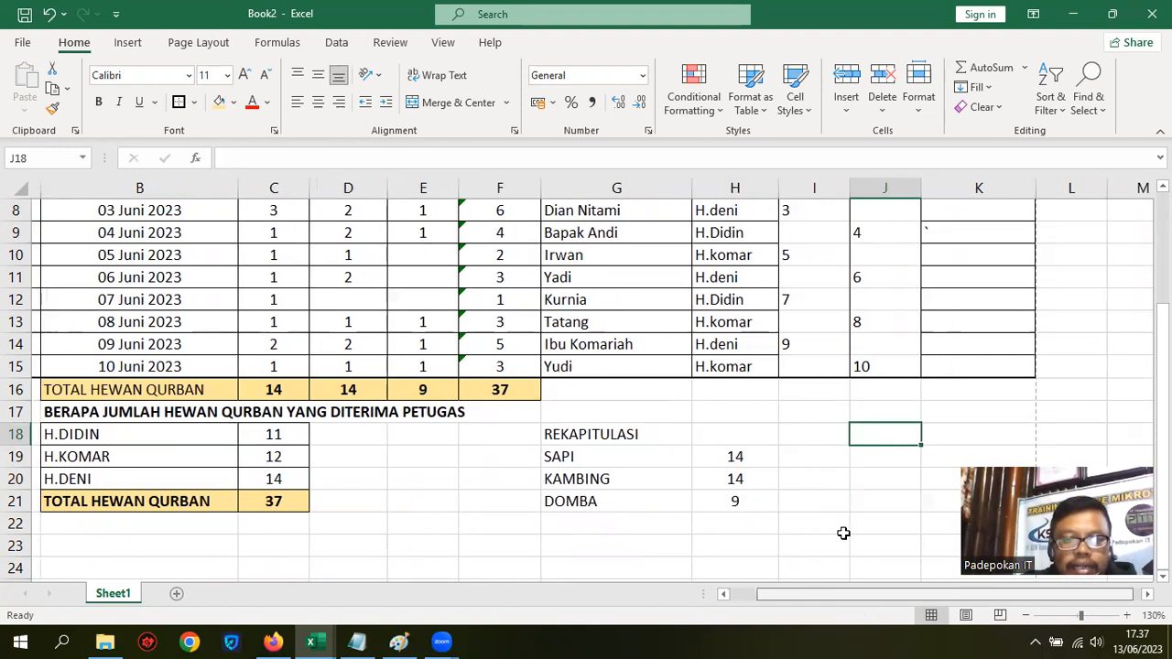
Insert a 3-D clustered column chart from the recap range G19:H21.
{"action": "left_click_drag", "start_coordinate": [558, 456], "coordinate": [689, 499]}
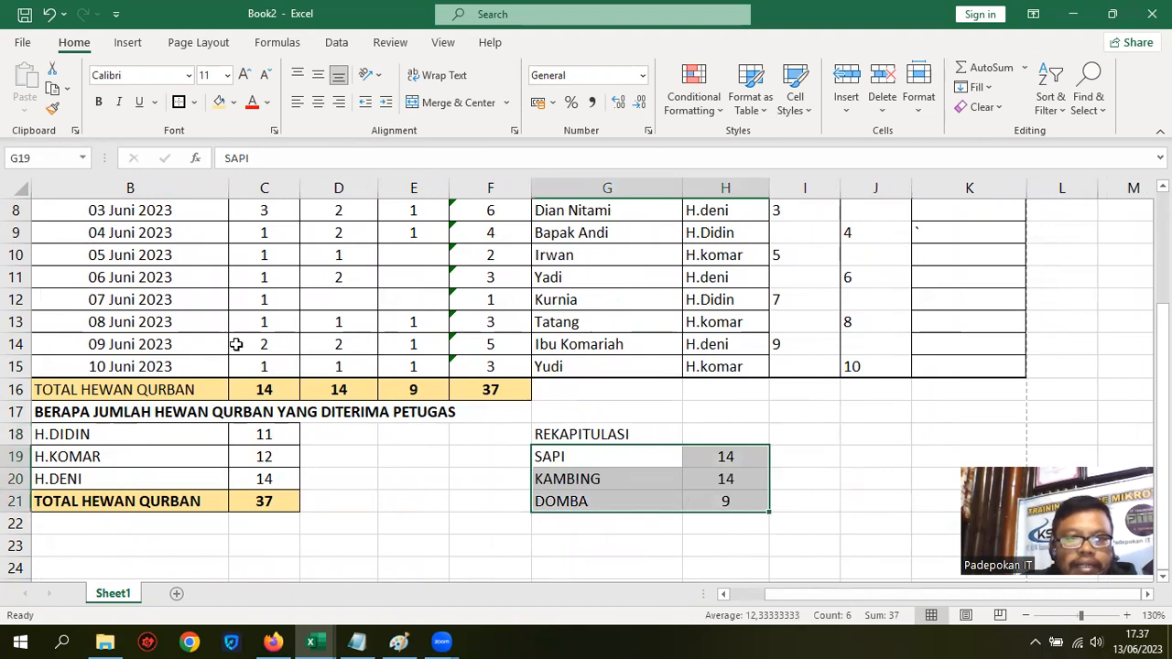
{"action": "left_click", "coordinate": [129, 46]}
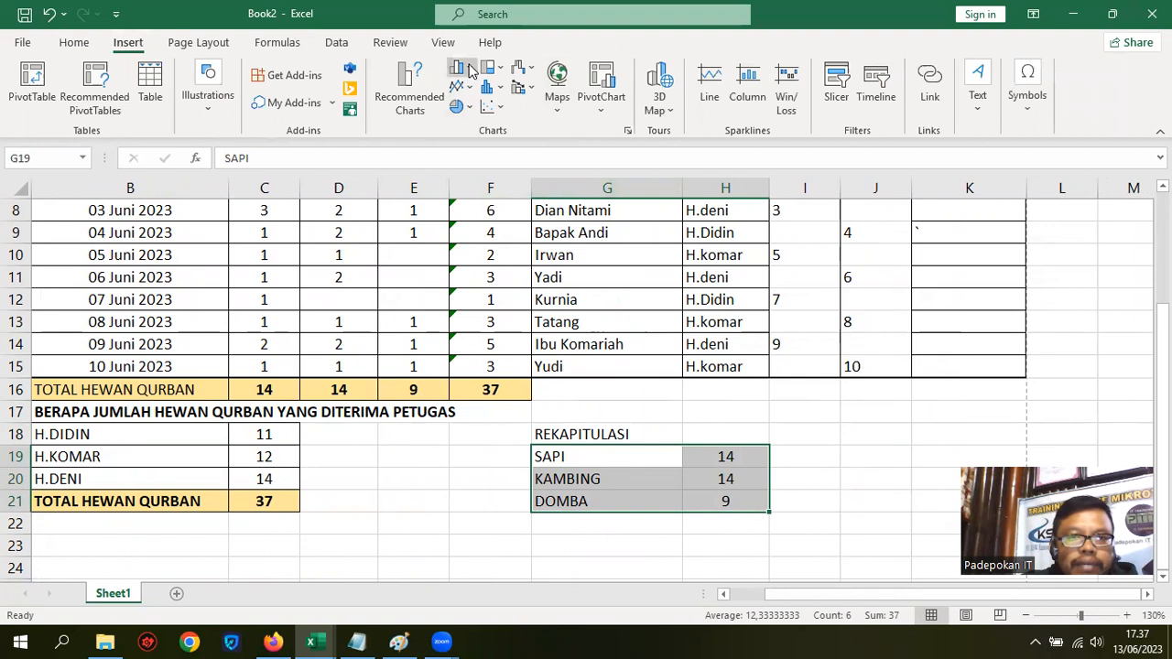
{"action": "left_click", "coordinate": [462, 69]}
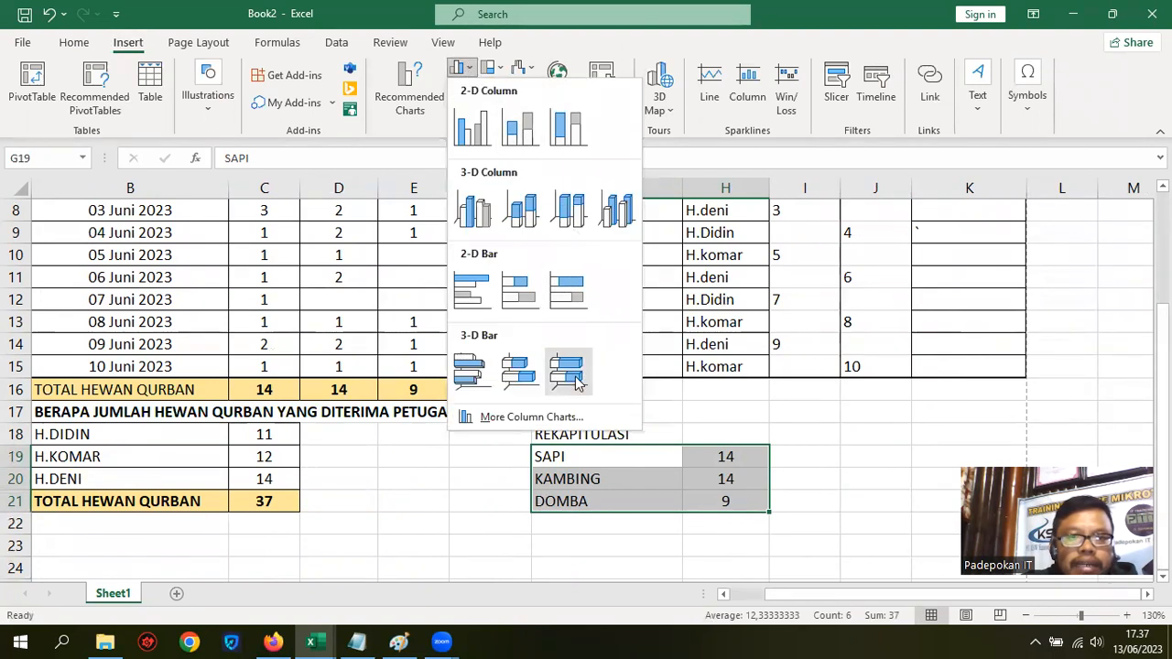
{"action": "left_click", "coordinate": [472, 211]}
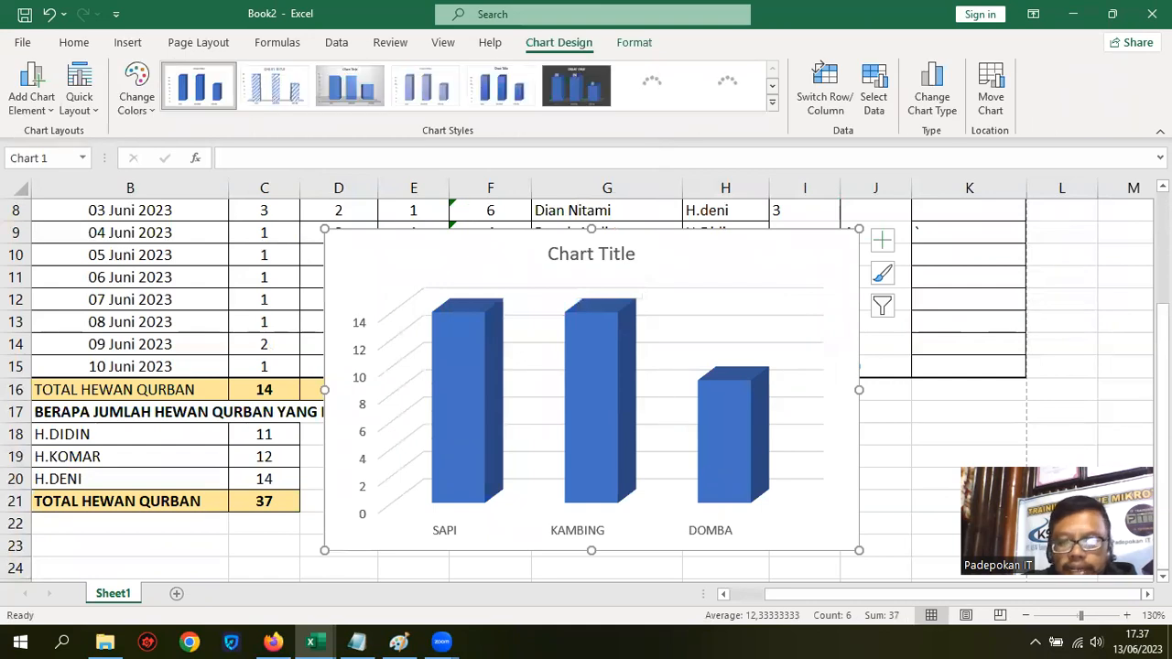
Move the chart below the REKAPITULASI table, starting at row 23 and spanning about columns E to J.
{"action": "left_click", "coordinate": [1145, 594]}
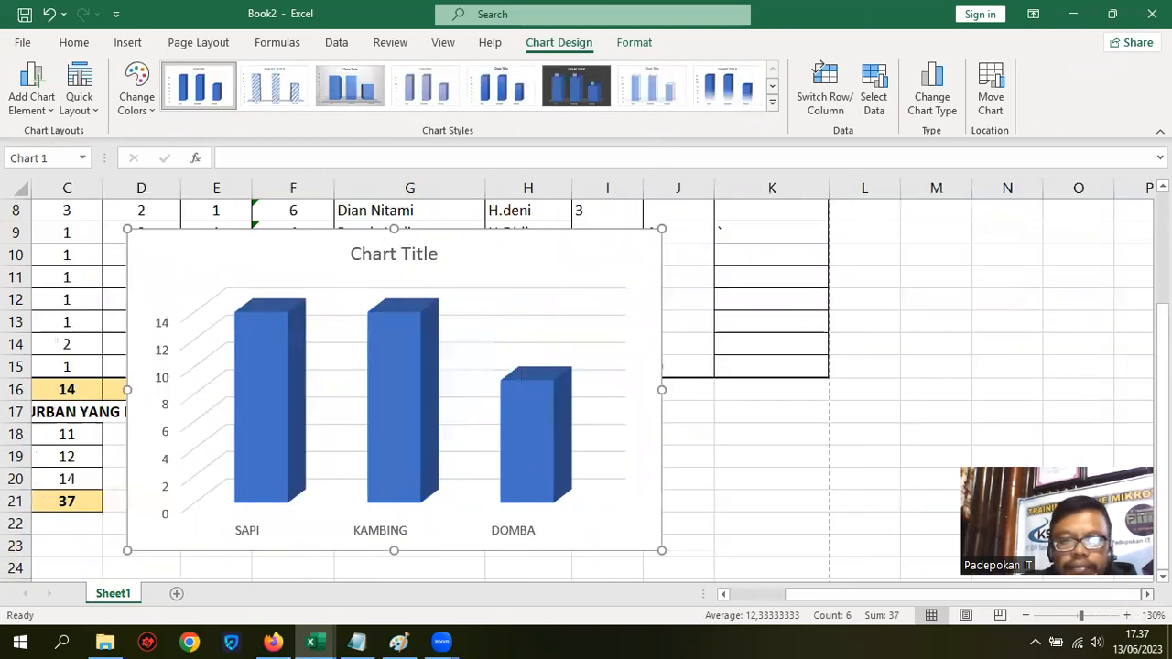
{"action": "left_click", "coordinate": [1146, 595]}
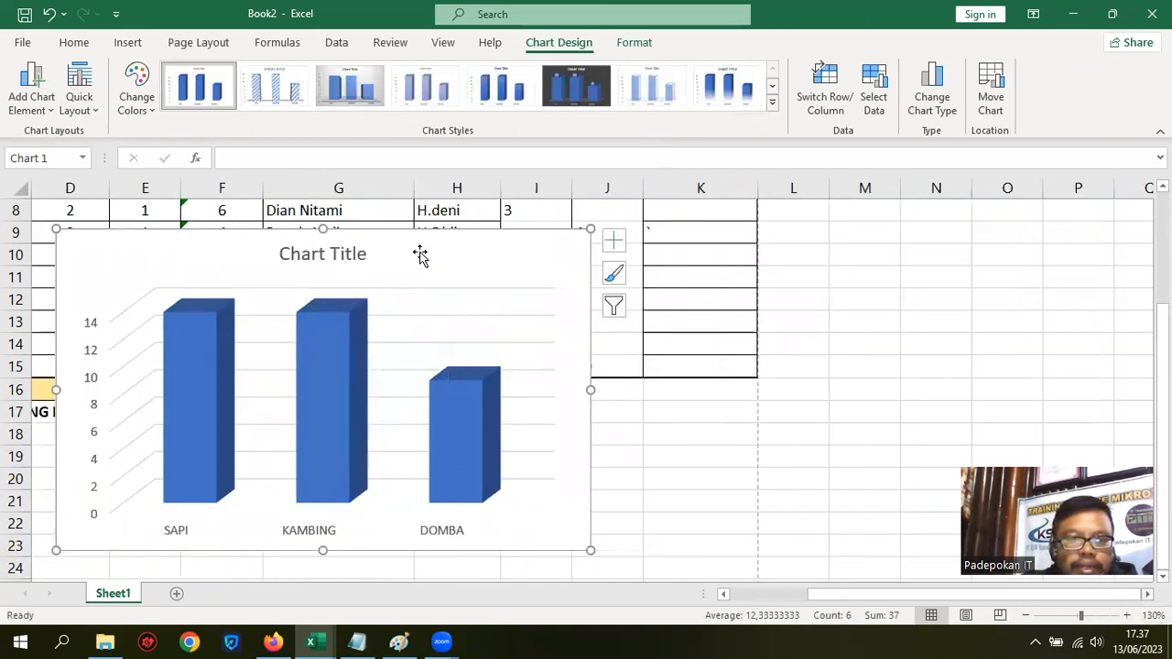
{"action": "left_click_drag", "start_coordinate": [420, 256], "coordinate": [657, 324]}
{"action": "scroll", "coordinate": [693, 370], "scroll_direction": "down", "scroll_amount": 3}
{"action": "left_click_drag", "start_coordinate": [809, 223], "coordinate": [672, 427]}
{"action": "left_click_drag", "start_coordinate": [779, 382], "coordinate": [855, 335]}
{"action": "left_click", "coordinate": [912, 348]}
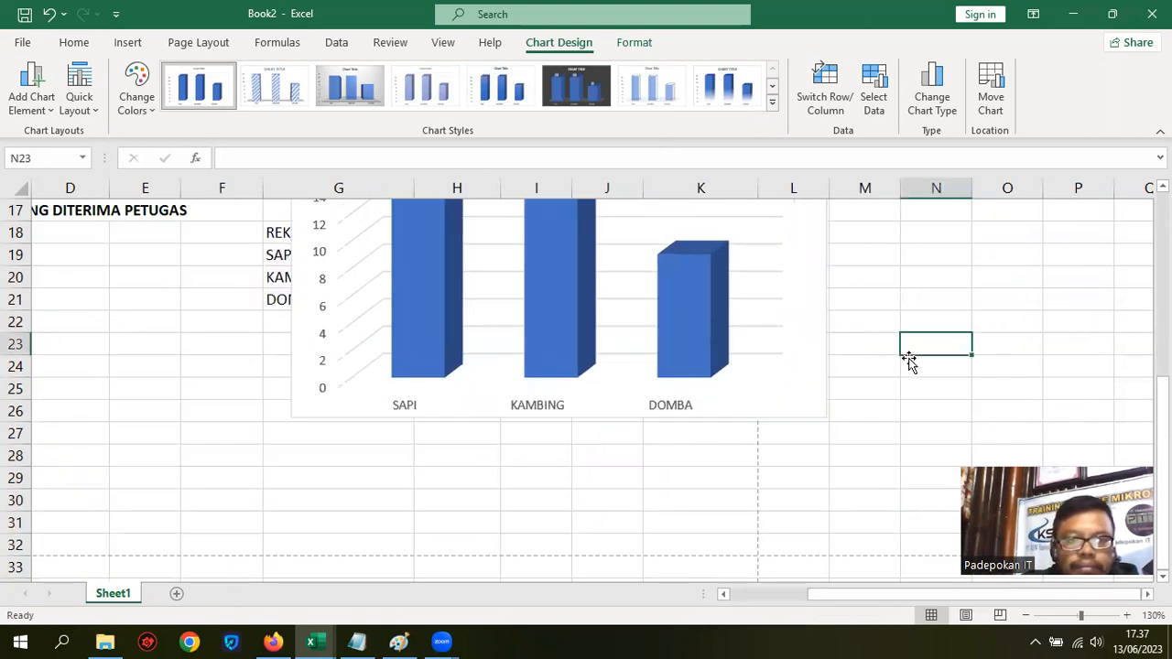
{"action": "scroll", "coordinate": [912, 402], "scroll_direction": "up", "scroll_amount": 2}
{"action": "left_click", "coordinate": [1027, 616]}
{"action": "left_click", "coordinate": [1027, 616]}
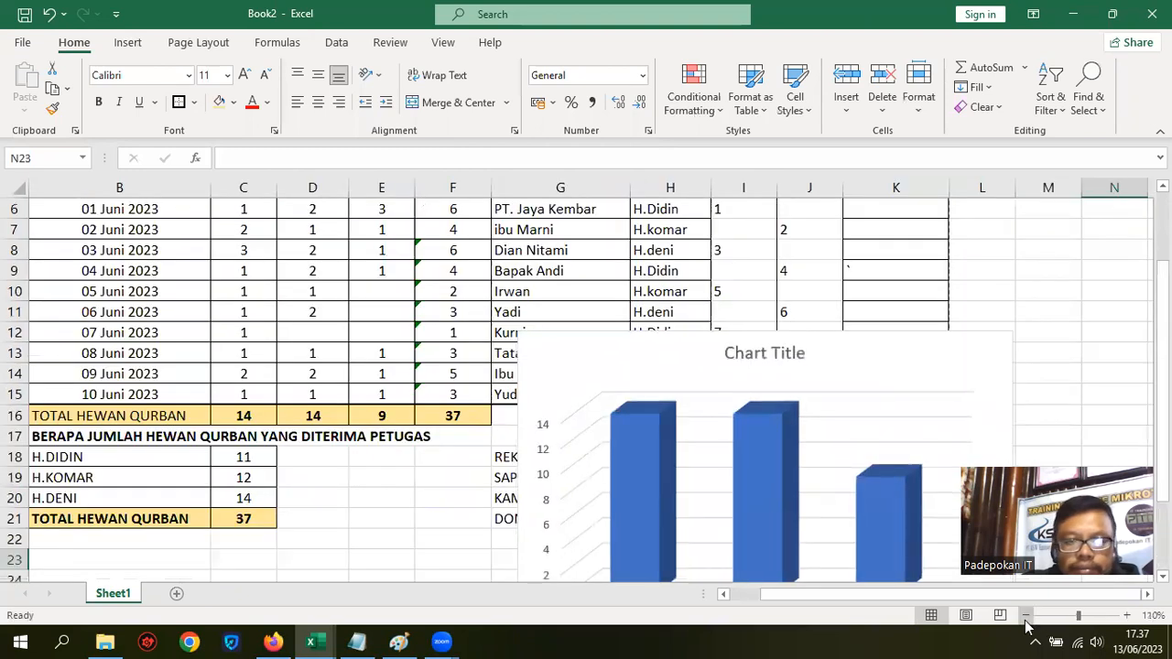
{"action": "left_click", "coordinate": [1028, 616]}
{"action": "left_click", "coordinate": [1027, 617]}
{"action": "left_click", "coordinate": [1030, 617]}
{"action": "left_click", "coordinate": [1029, 616]}
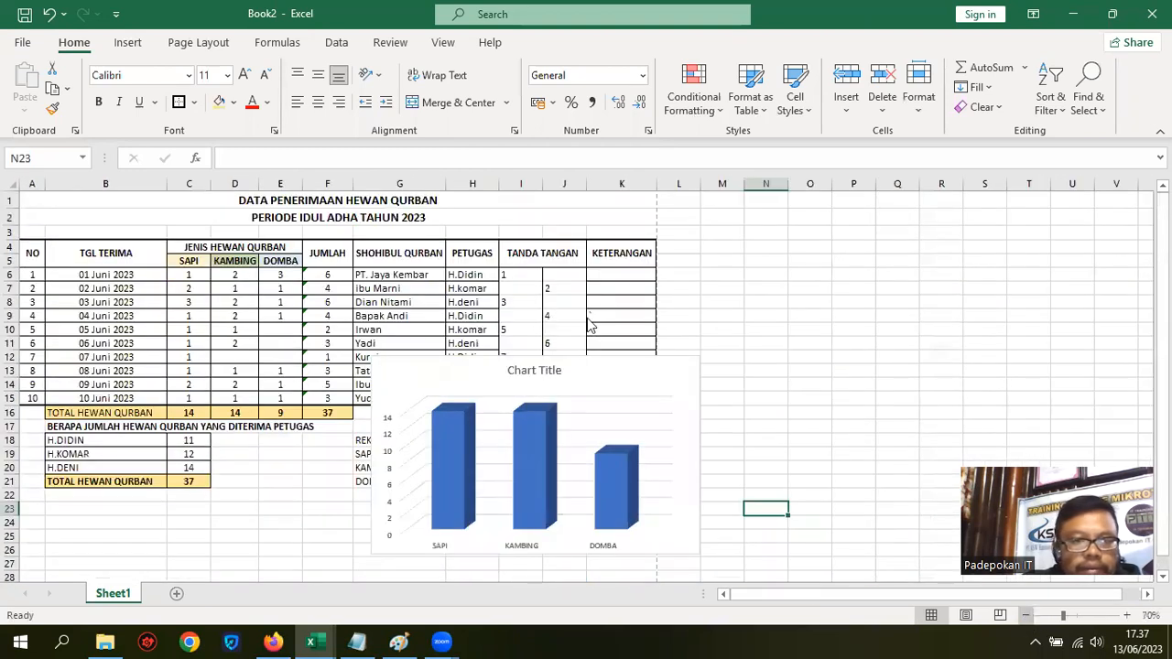
{"action": "scroll", "coordinate": [581, 275], "scroll_direction": "down", "scroll_amount": 2}
{"action": "left_click", "coordinate": [467, 392]}
{"action": "left_click_drag", "start_coordinate": [449, 389], "coordinate": [486, 389]}
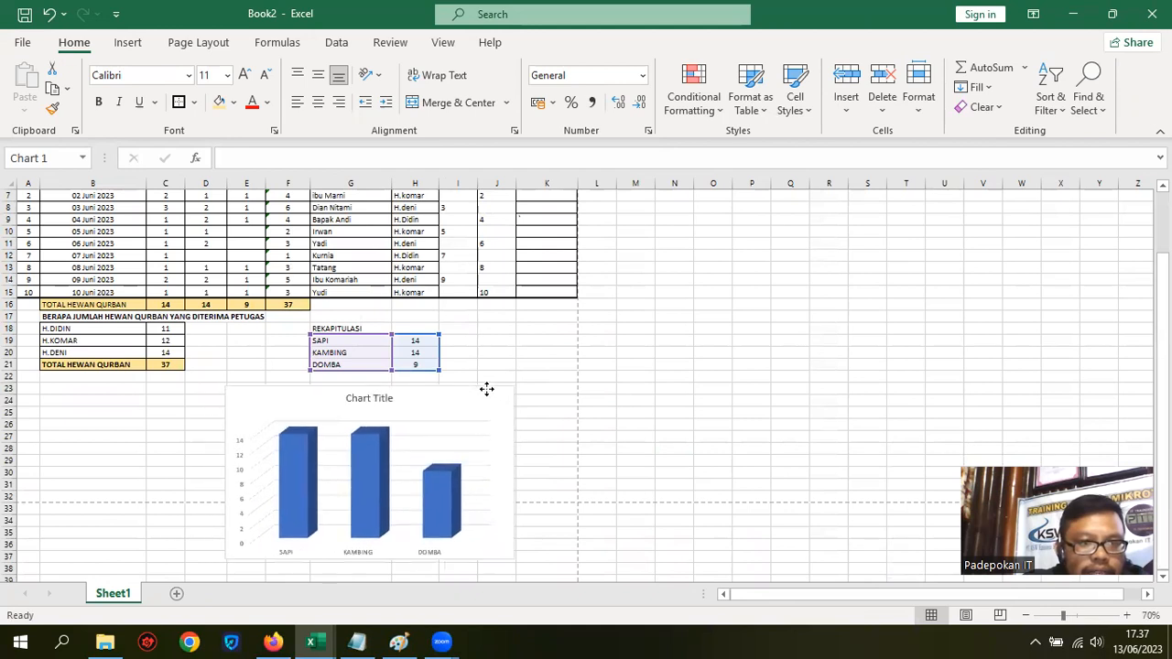
{"action": "left_click", "coordinate": [766, 374]}
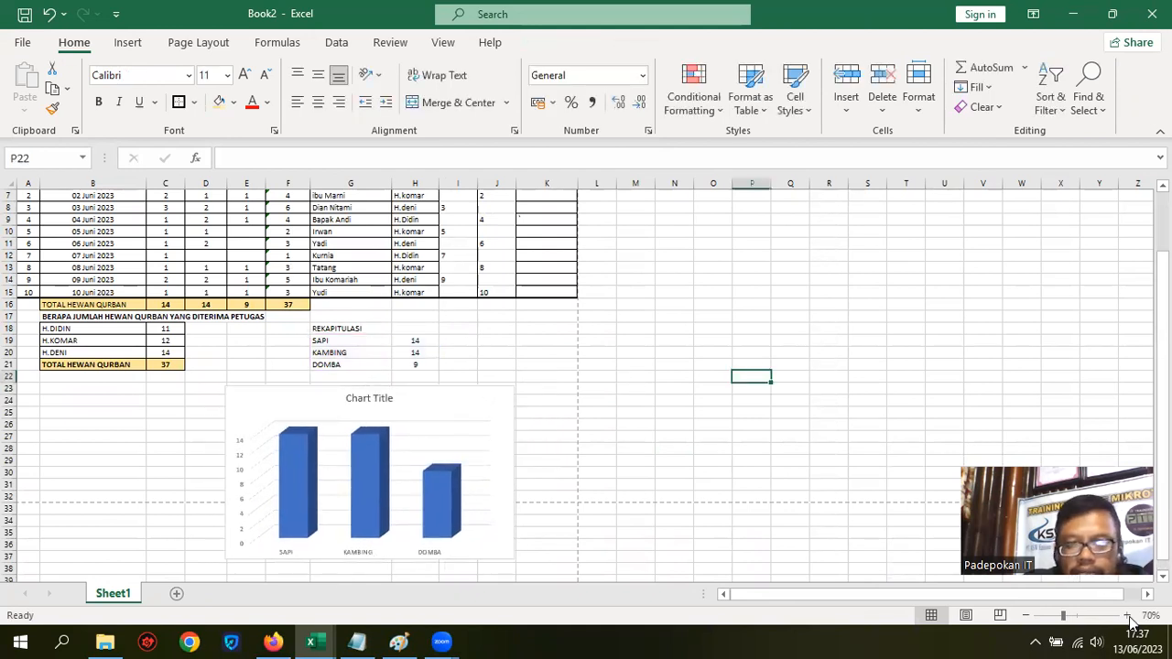
Replace the chart's placeholder title with GRAFIK PENERIMAAN HEWAN QURBAN.
{"action": "scroll", "coordinate": [638, 441], "scroll_direction": "up", "scroll_amount": 2}
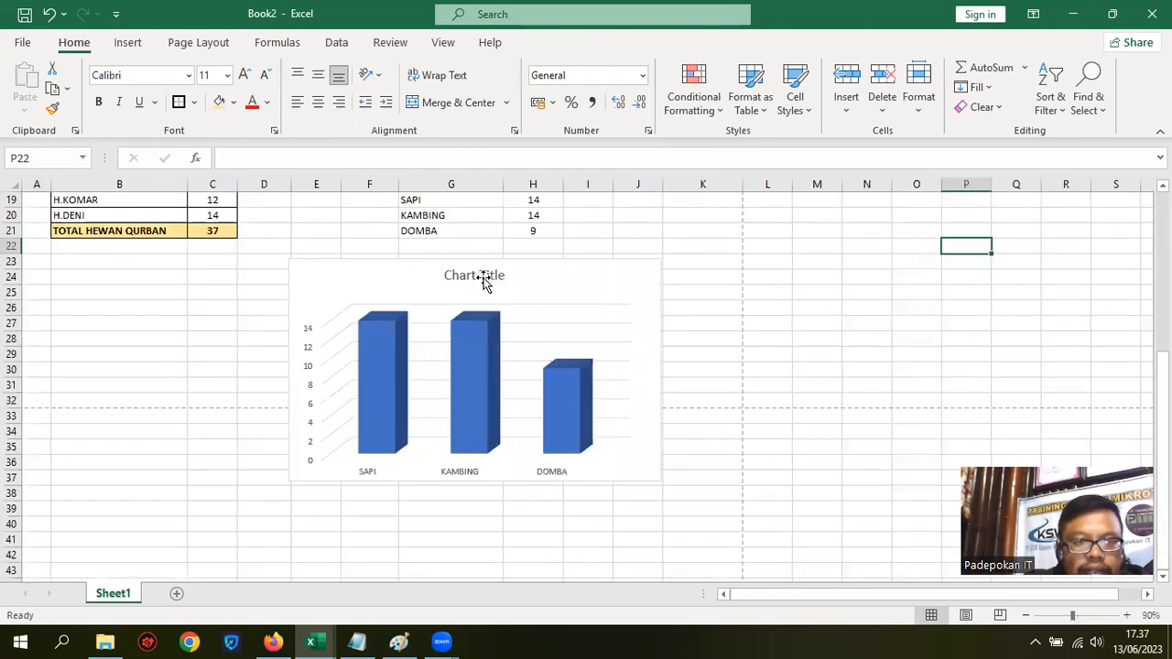
{"action": "left_click", "coordinate": [467, 276]}
{"action": "double_click", "coordinate": [449, 272]}
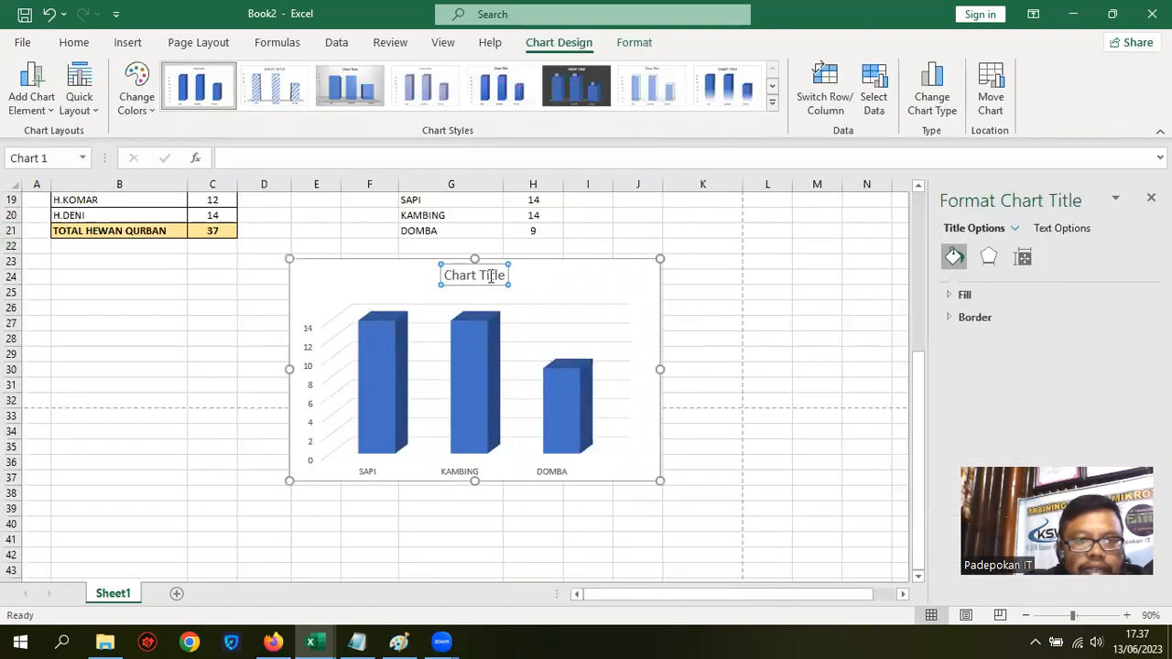
{"action": "left_click_drag", "start_coordinate": [445, 275], "coordinate": [554, 276]}
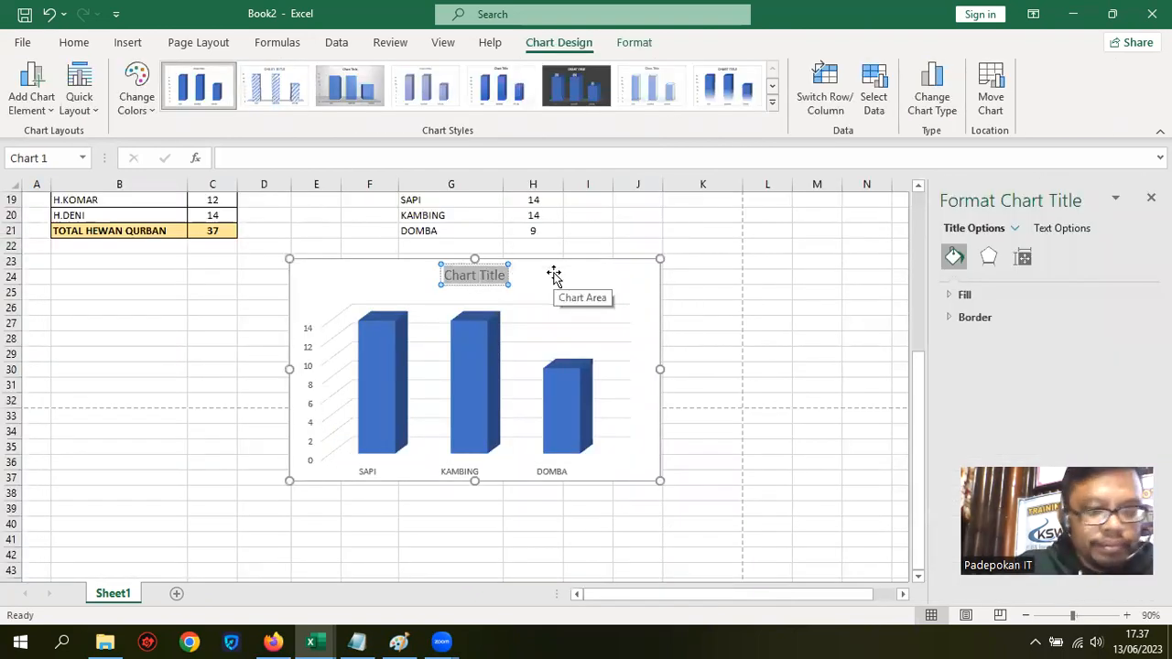
{"action": "type", "text": "GRAFIK"}
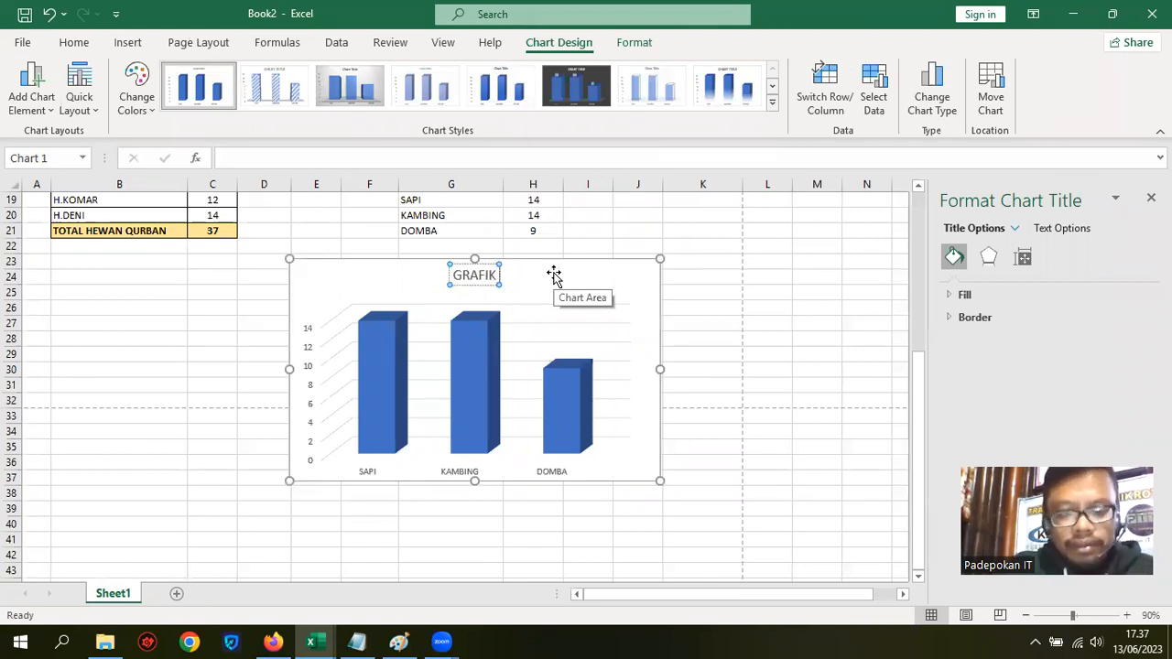
{"action": "type", "text": " PENERIMAAN HEWAN QURBAN"}
{"action": "left_click", "coordinate": [798, 320]}
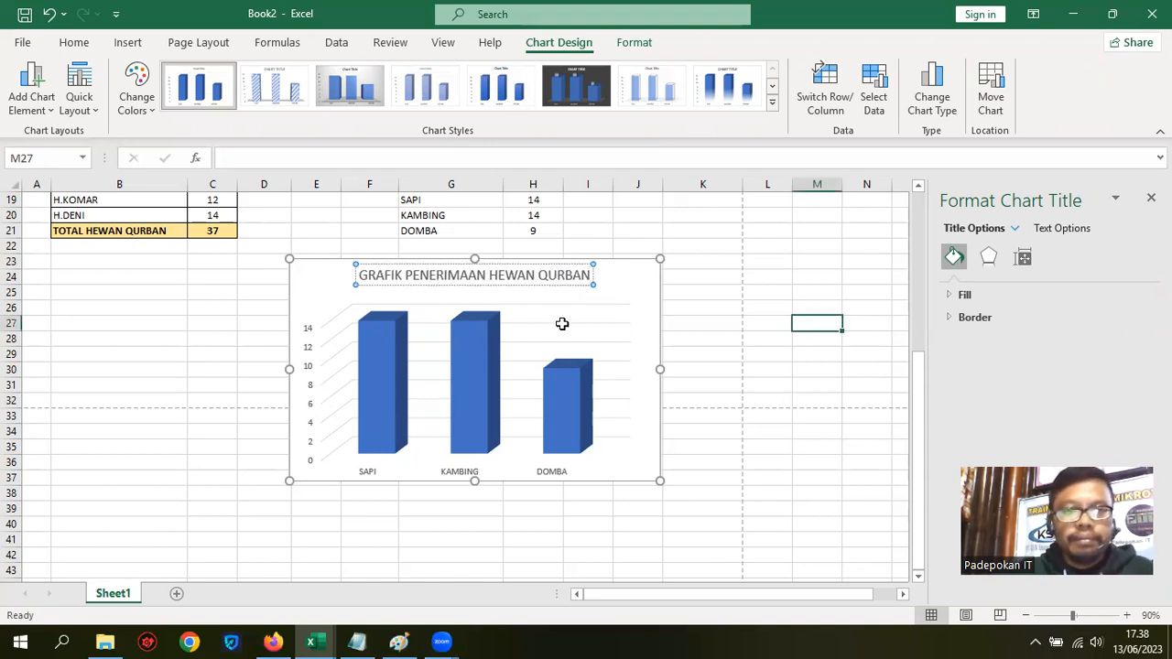
Make the chart title bold.
{"action": "left_click", "coordinate": [538, 280]}
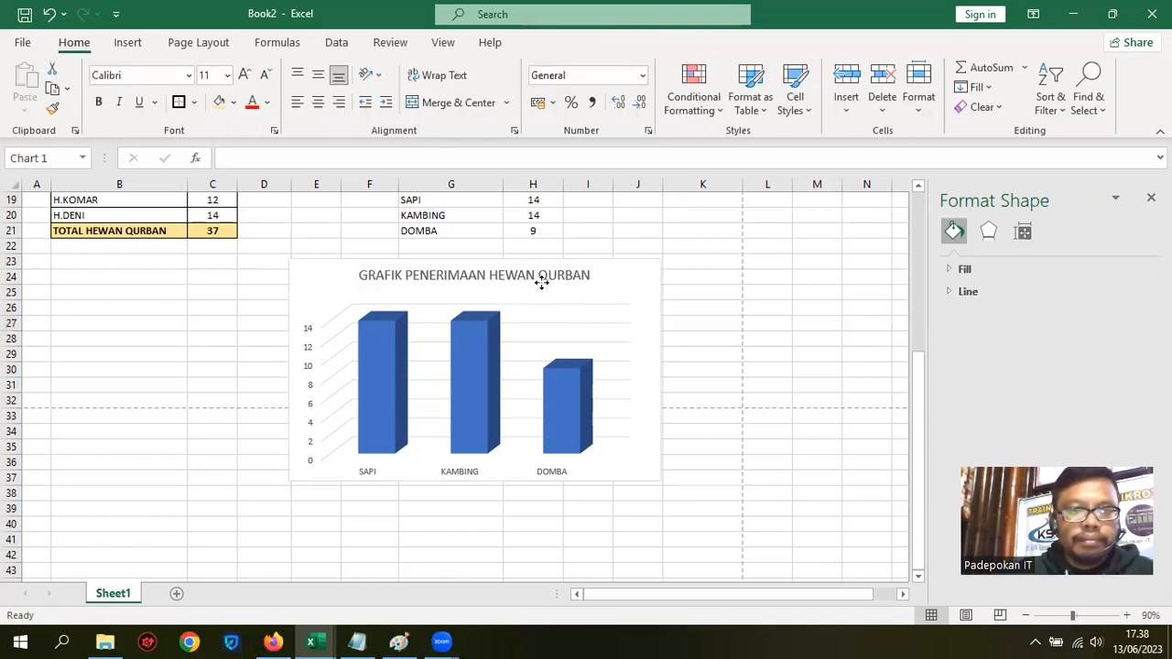
{"action": "left_click", "coordinate": [72, 43]}
{"action": "left_click", "coordinate": [98, 101]}
{"action": "key", "text": "Escape"}
{"action": "key", "text": "Escape"}
Add data labels to the chart's columns and set their font size to 16.
{"action": "left_click", "coordinate": [371, 377]}
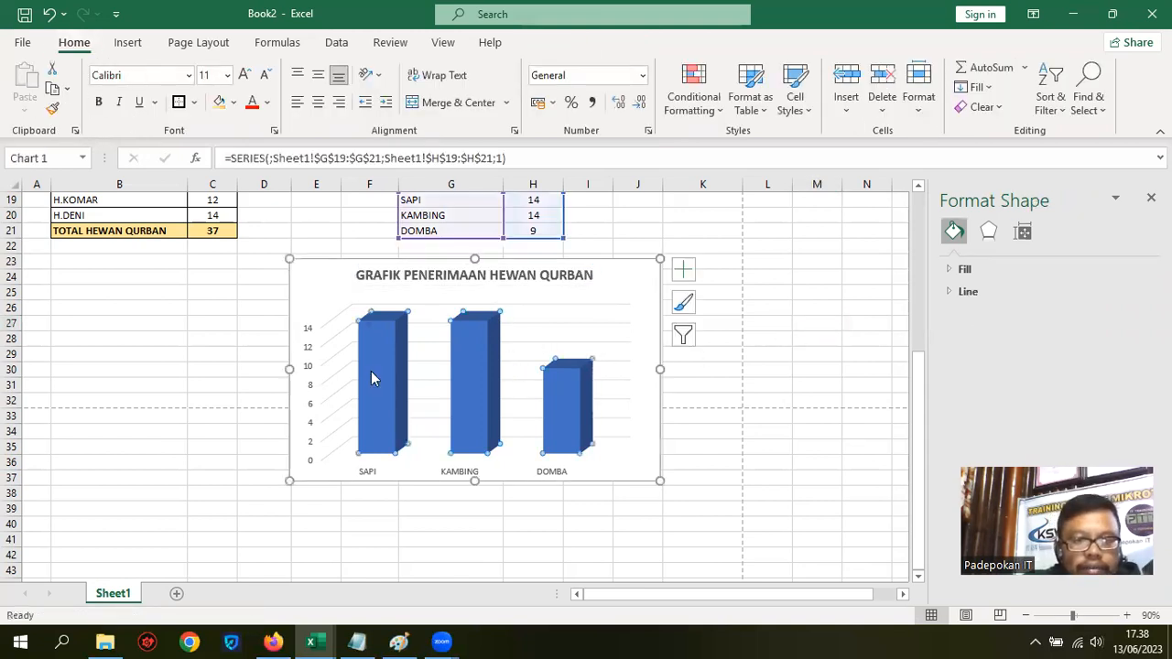
{"action": "right_click", "coordinate": [372, 370]}
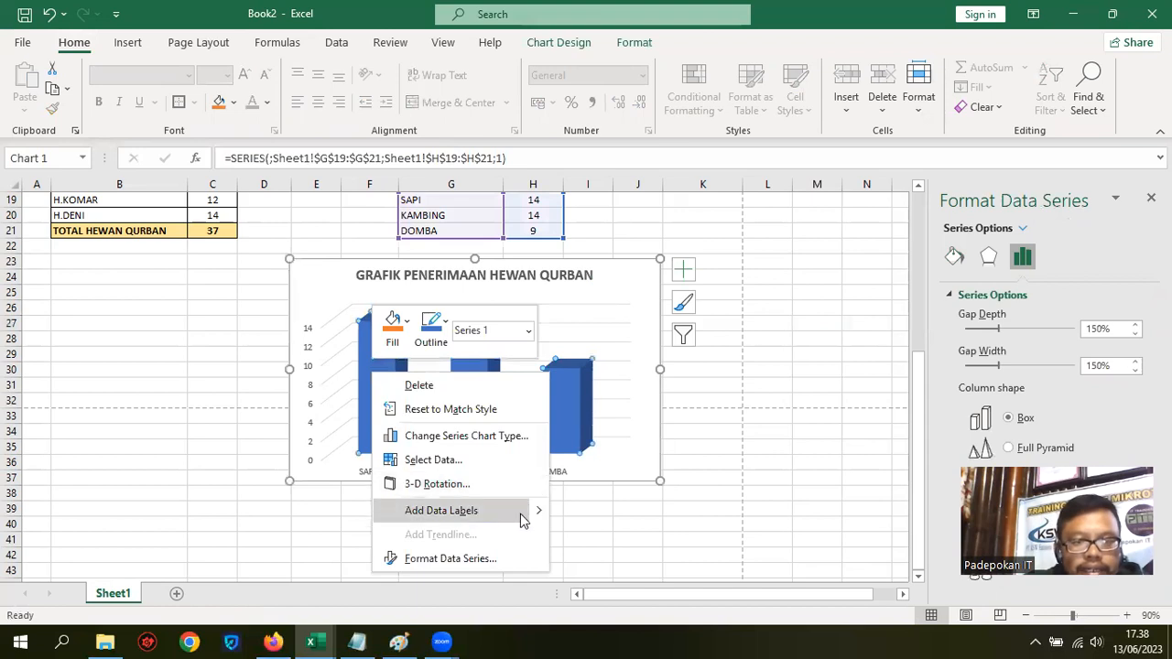
{"action": "mouse_move", "coordinate": [539, 515]}
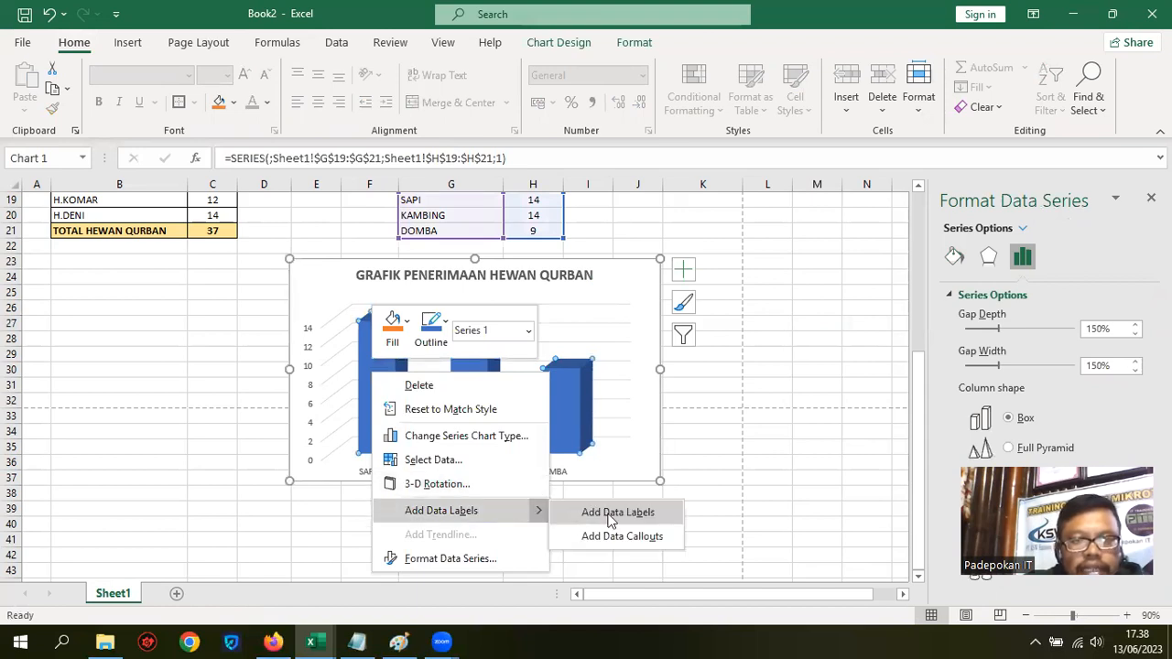
{"action": "left_click", "coordinate": [611, 515]}
{"action": "left_click", "coordinate": [469, 312]}
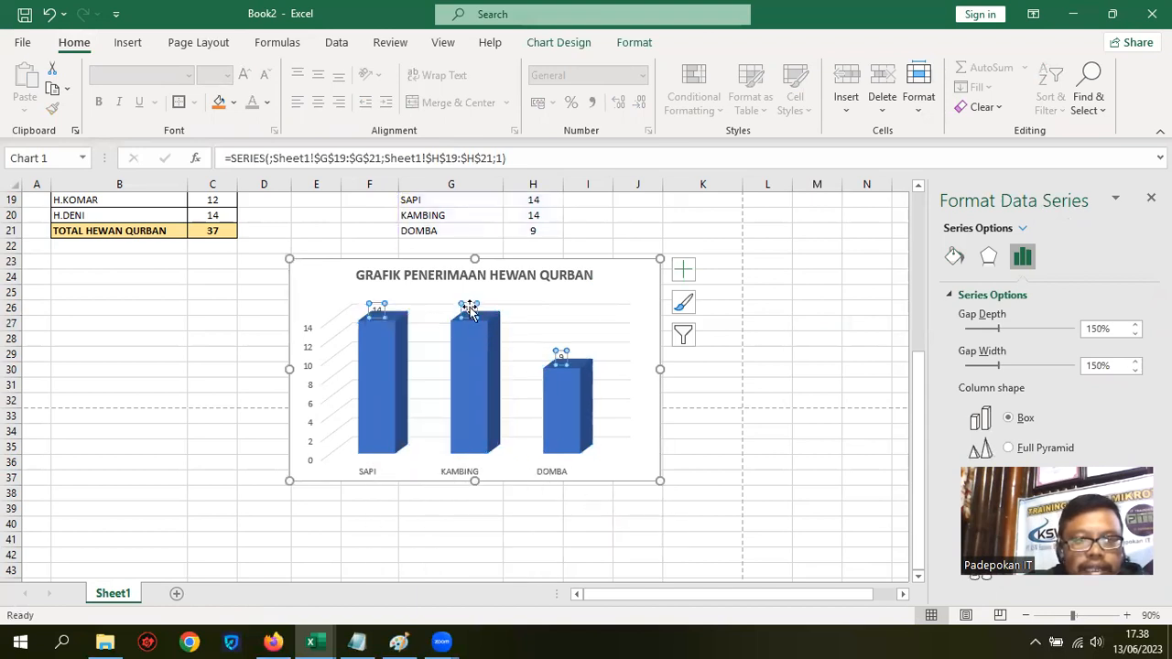
{"action": "left_click", "coordinate": [227, 75]}
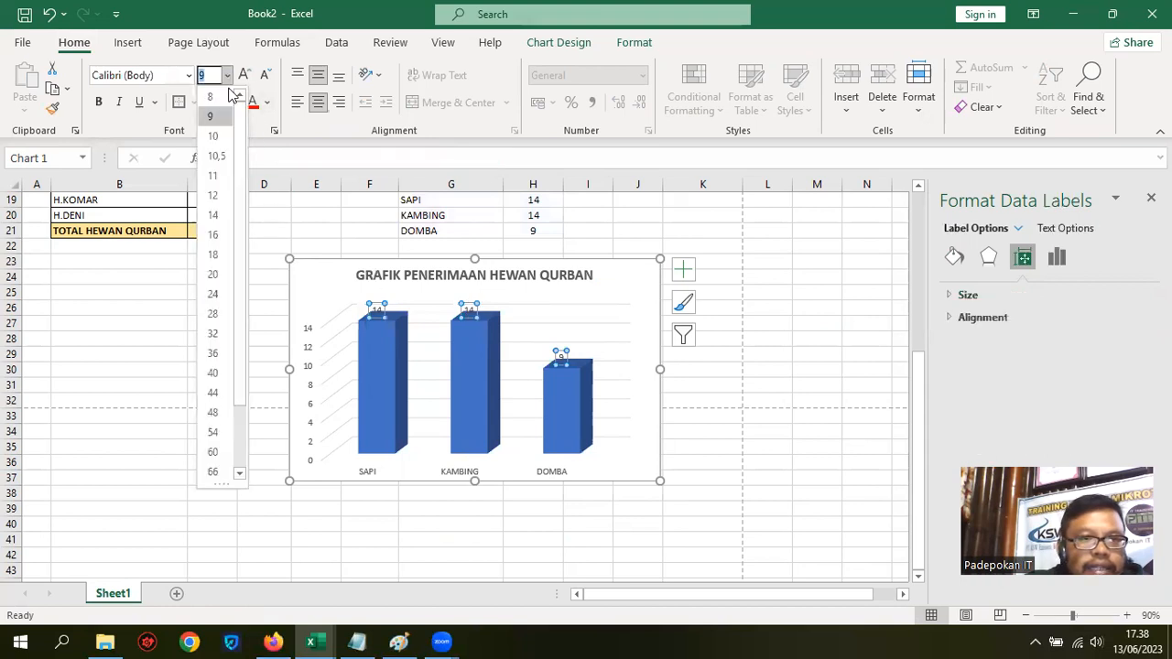
{"action": "left_click", "coordinate": [220, 234]}
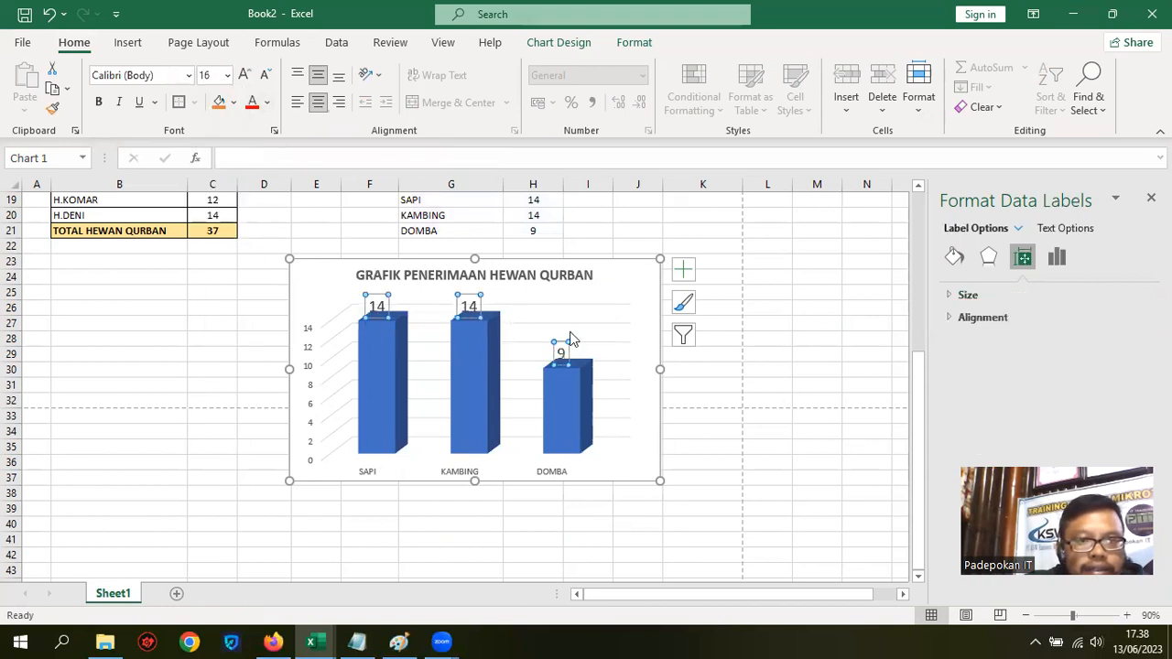
Reposition the DOMBA data label higher above its column and shift the SAPI data label slightly up and to the right.
{"action": "left_click_drag", "start_coordinate": [562, 347], "coordinate": [568, 335]}
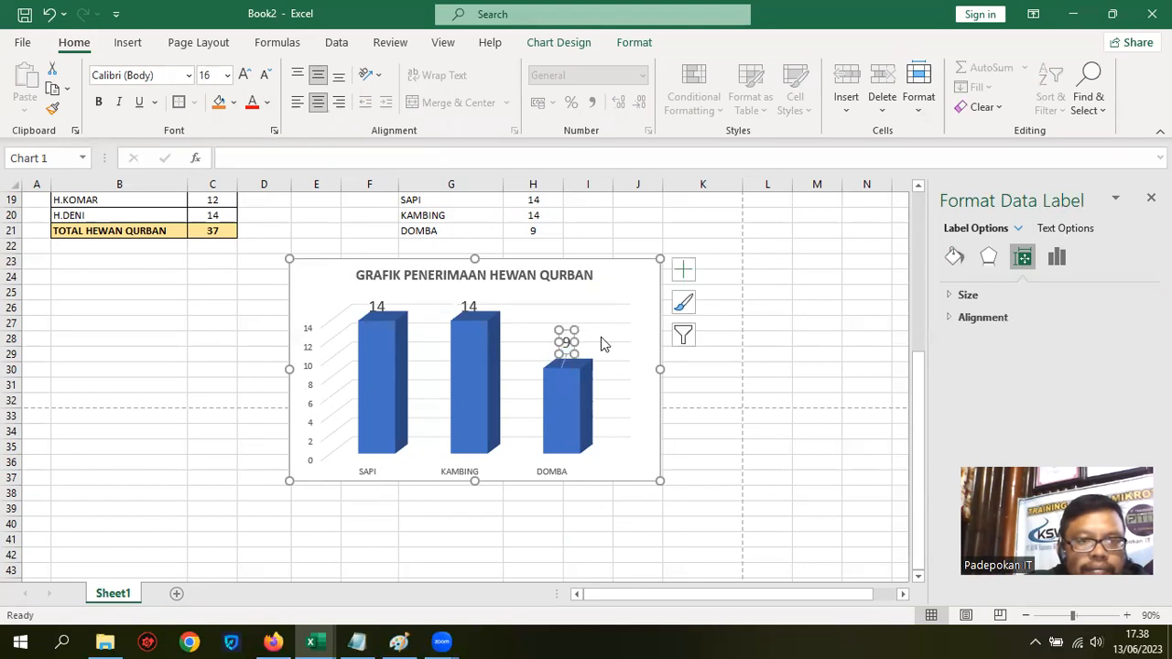
{"action": "left_click", "coordinate": [472, 306]}
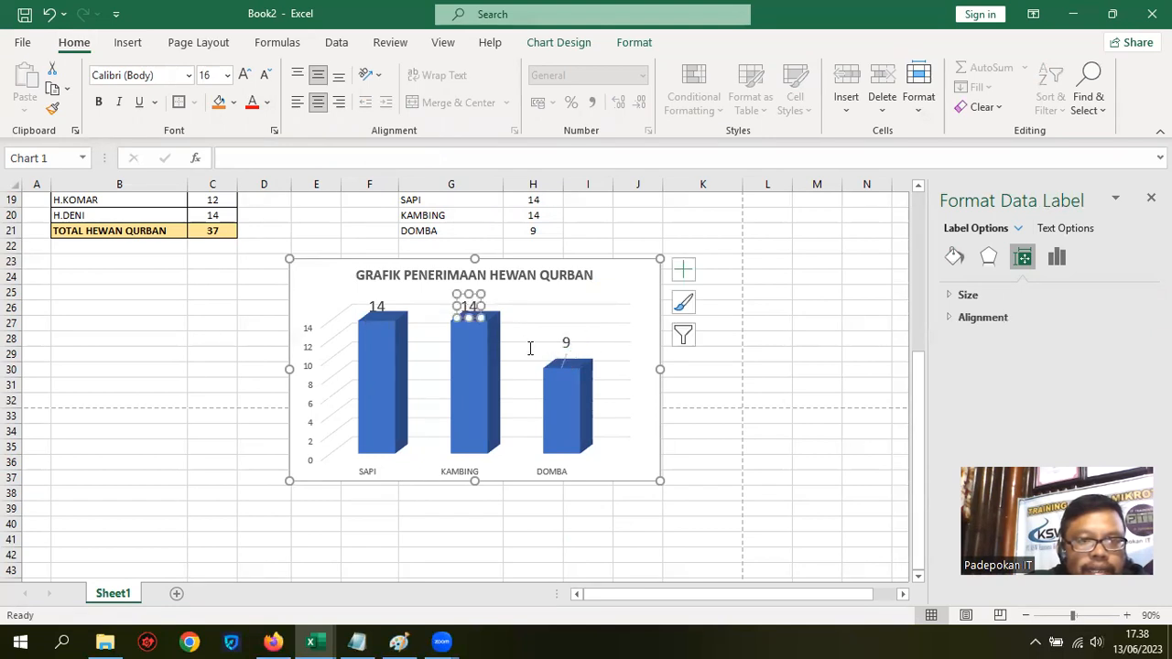
{"action": "left_click", "coordinate": [376, 305]}
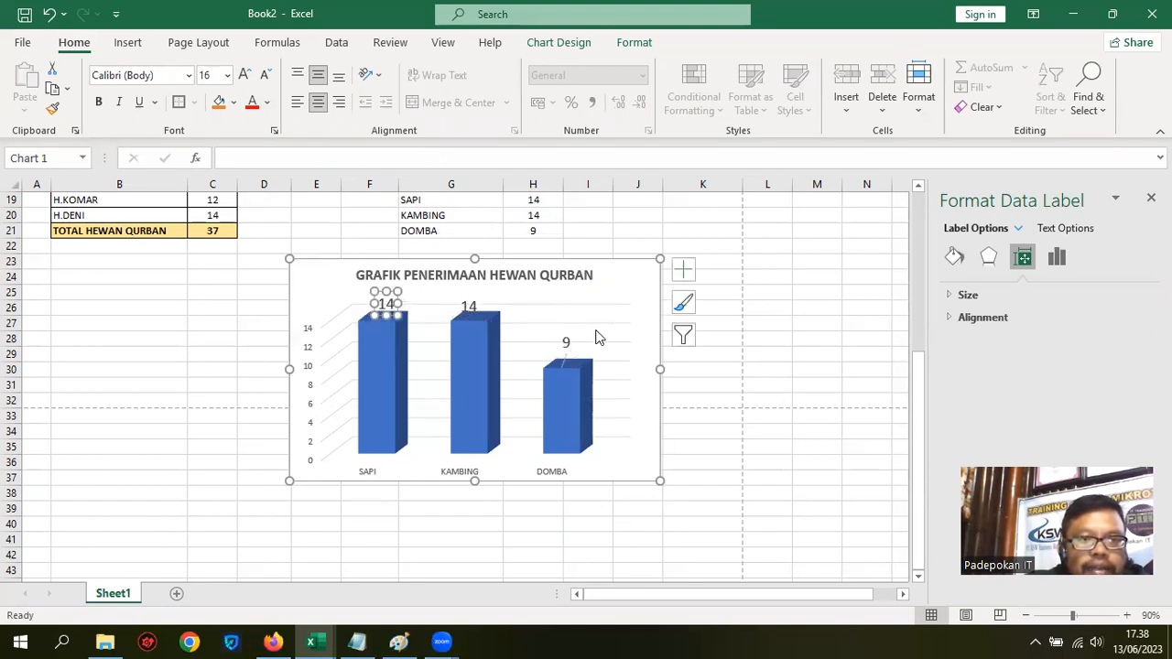
{"action": "left_click", "coordinate": [767, 352]}
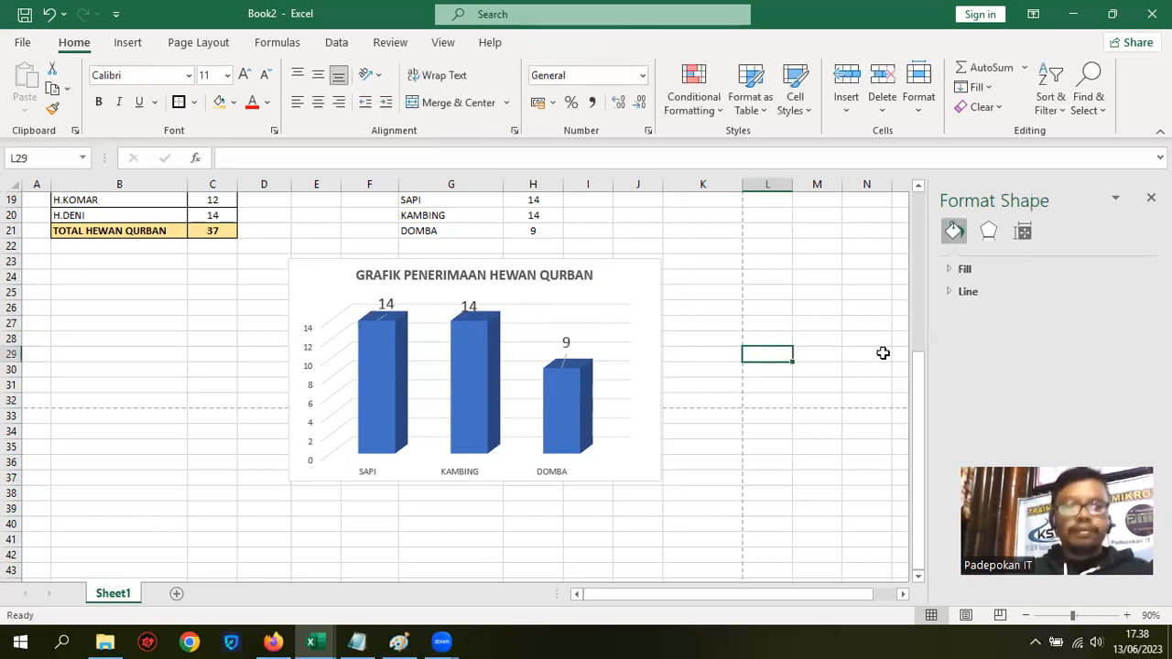
Fill only the SAPI column of the chart with light gold, following the SAPI header color in C5.
{"action": "scroll", "coordinate": [859, 360], "scroll_direction": "up", "scroll_amount": 2}
{"action": "scroll", "coordinate": [757, 364], "scroll_direction": "up", "scroll_amount": 4}
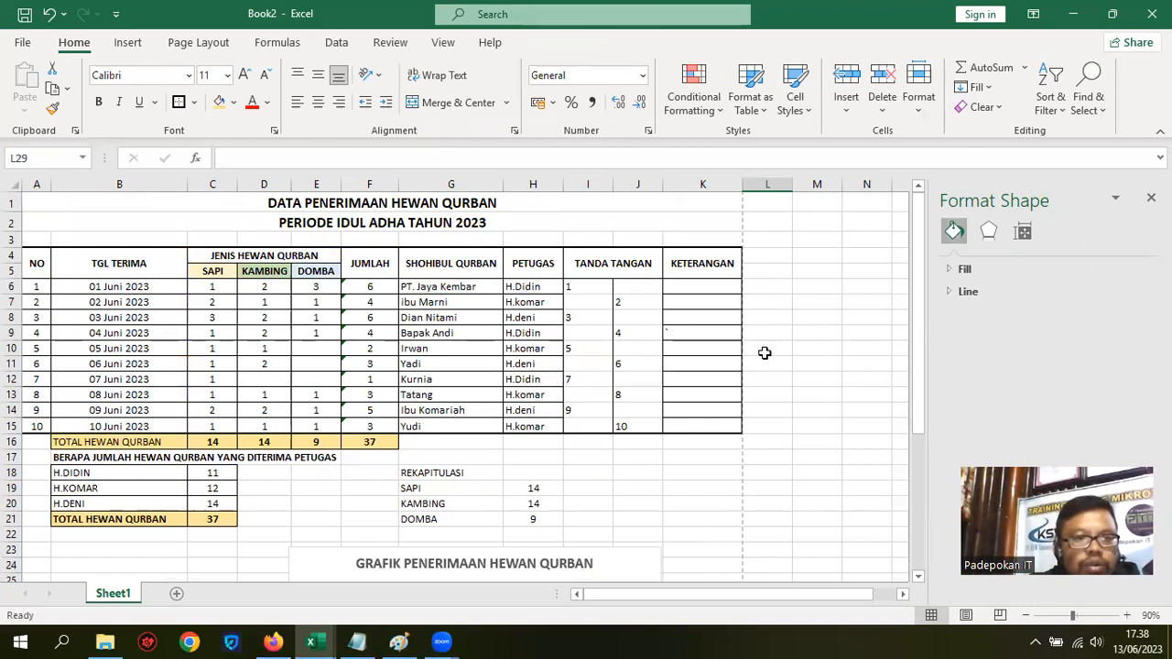
{"action": "left_click", "coordinate": [210, 275]}
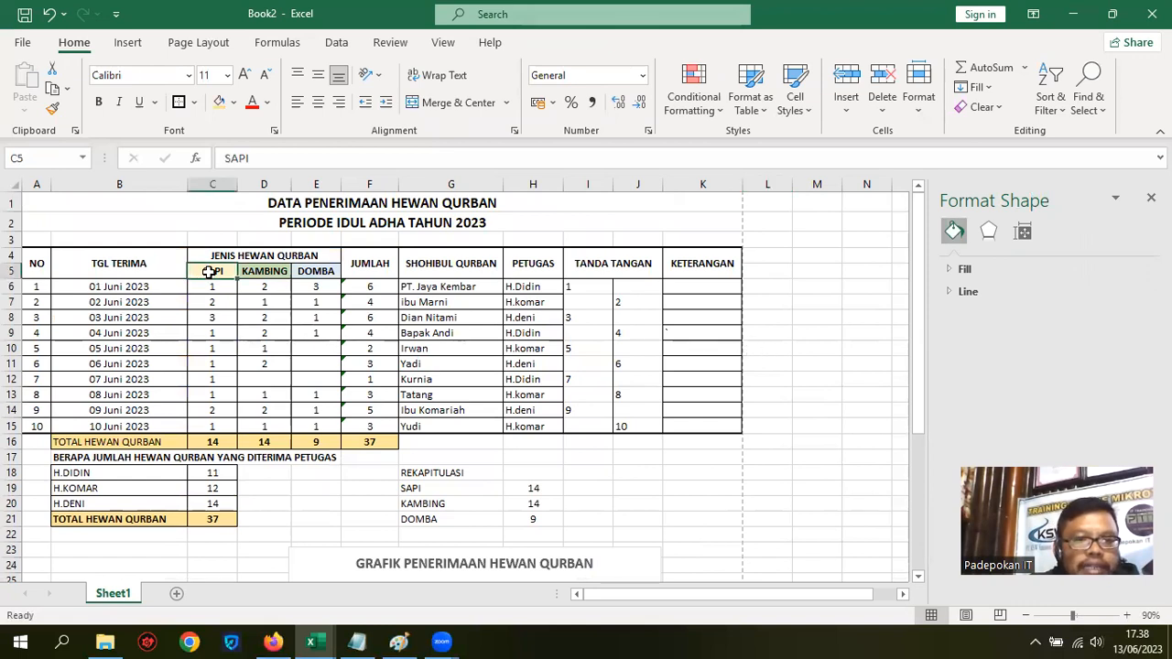
{"action": "scroll", "coordinate": [613, 376], "scroll_direction": "down", "scroll_amount": 2}
{"action": "scroll", "coordinate": [509, 376], "scroll_direction": "down", "scroll_amount": 3}
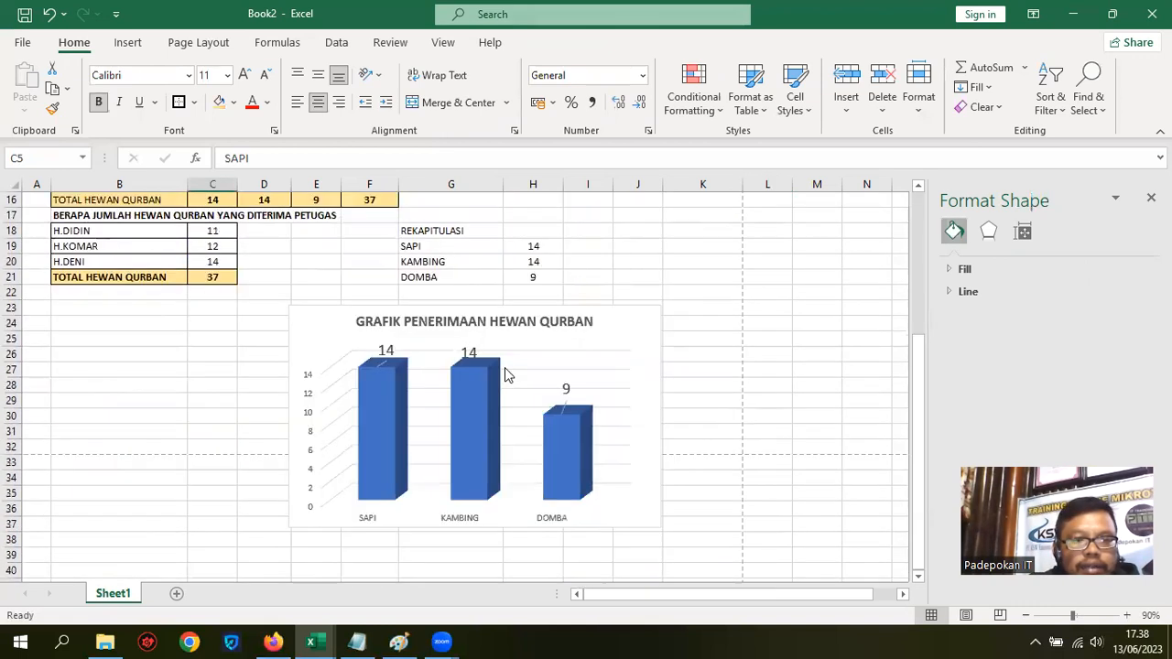
{"action": "left_click", "coordinate": [390, 398]}
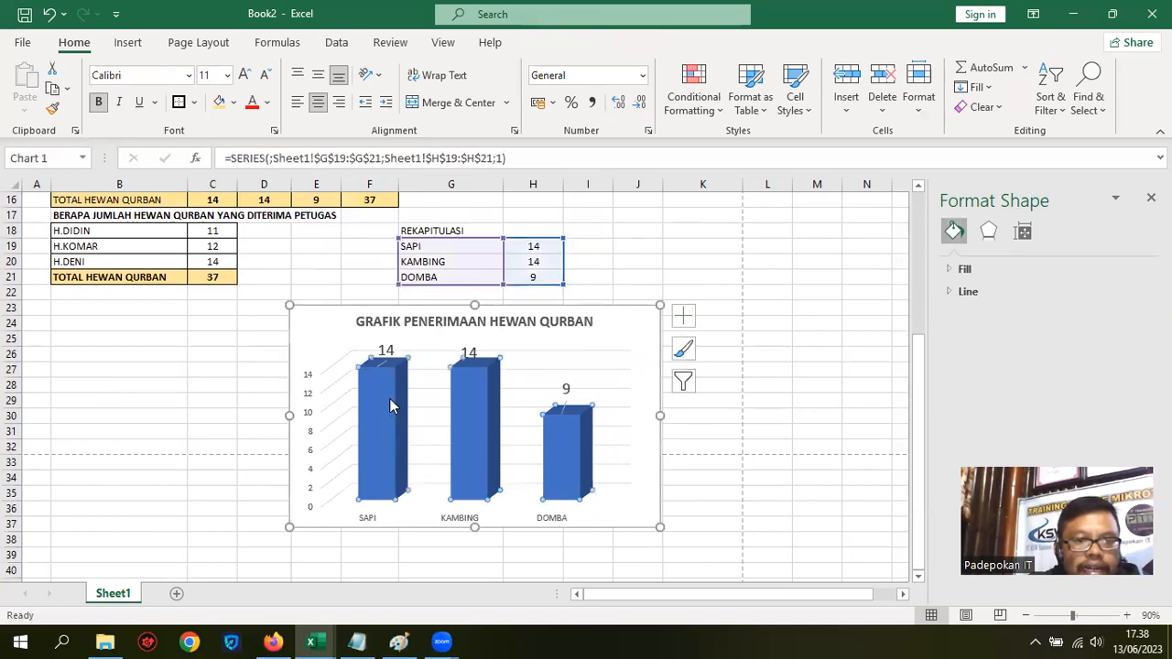
{"action": "left_click", "coordinate": [395, 395]}
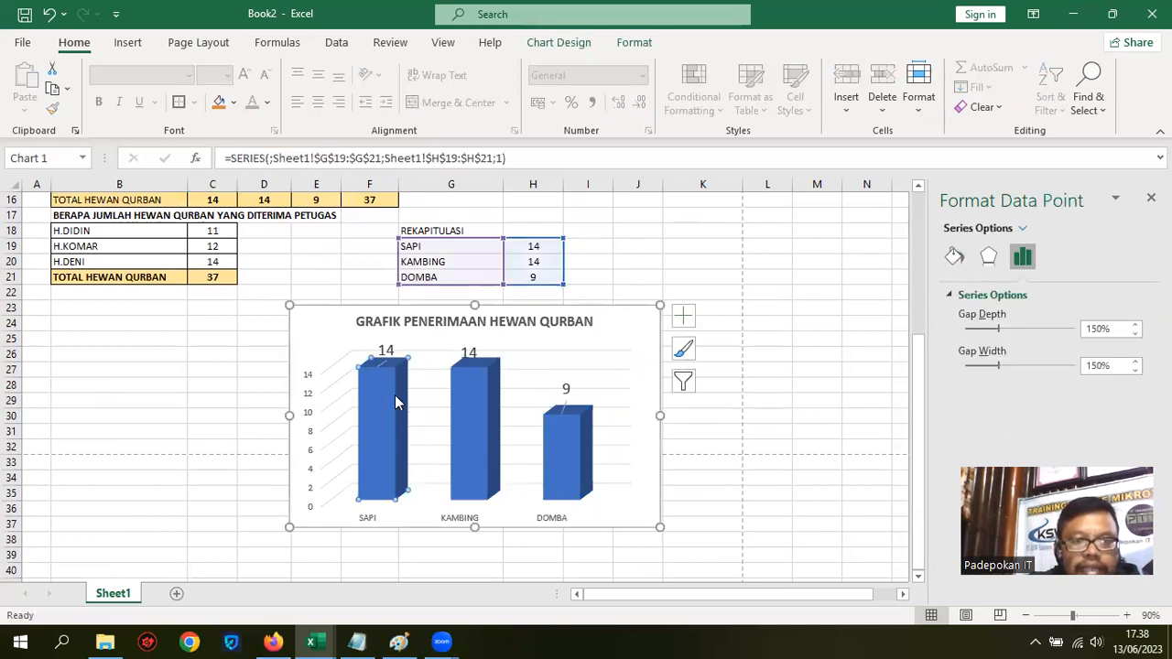
{"action": "left_click", "coordinate": [233, 102]}
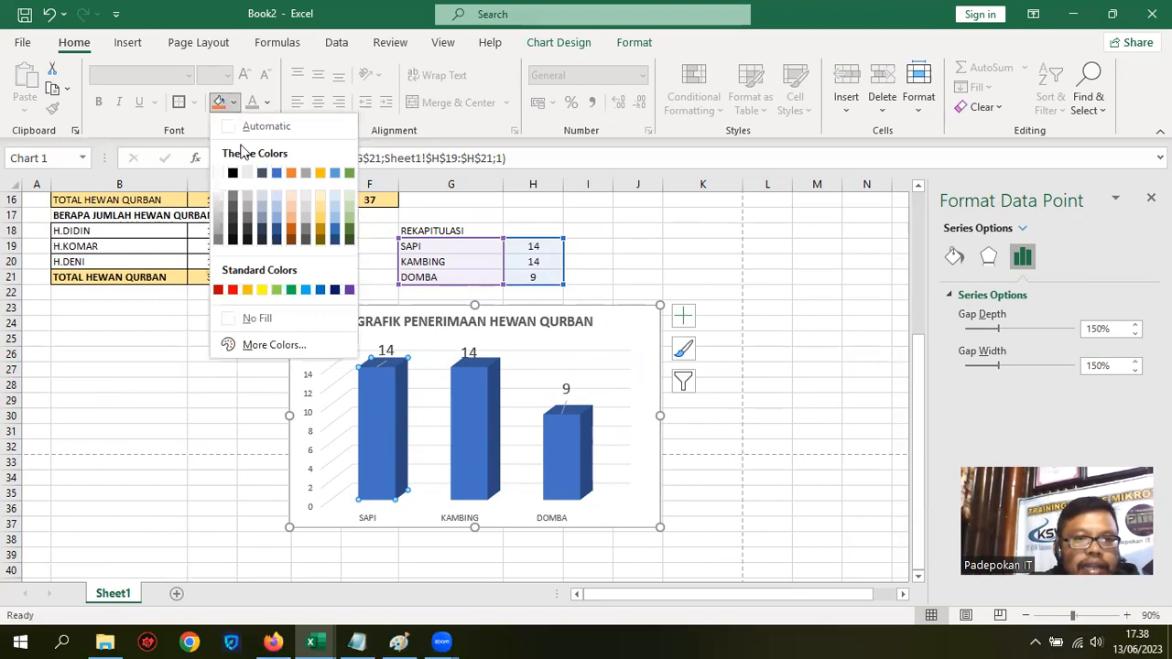
{"action": "left_click", "coordinate": [318, 213]}
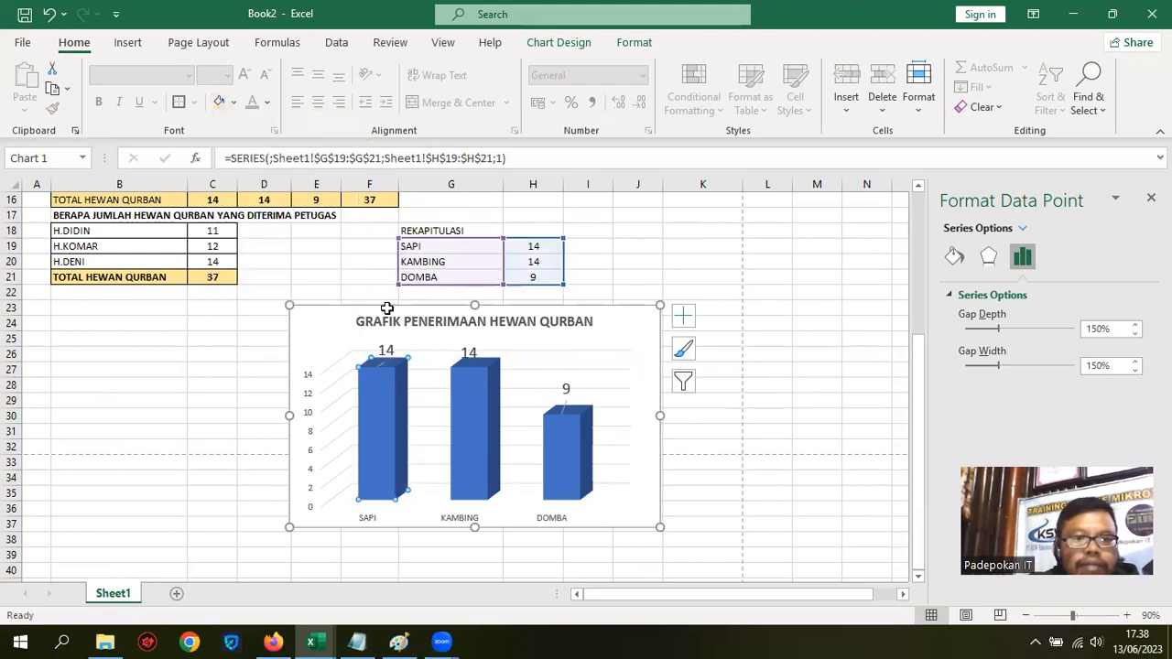
Fill the chart's KAMBING column with the standard light green and the DOMBA column with a light blue theme color.
{"action": "left_click", "coordinate": [481, 414]}
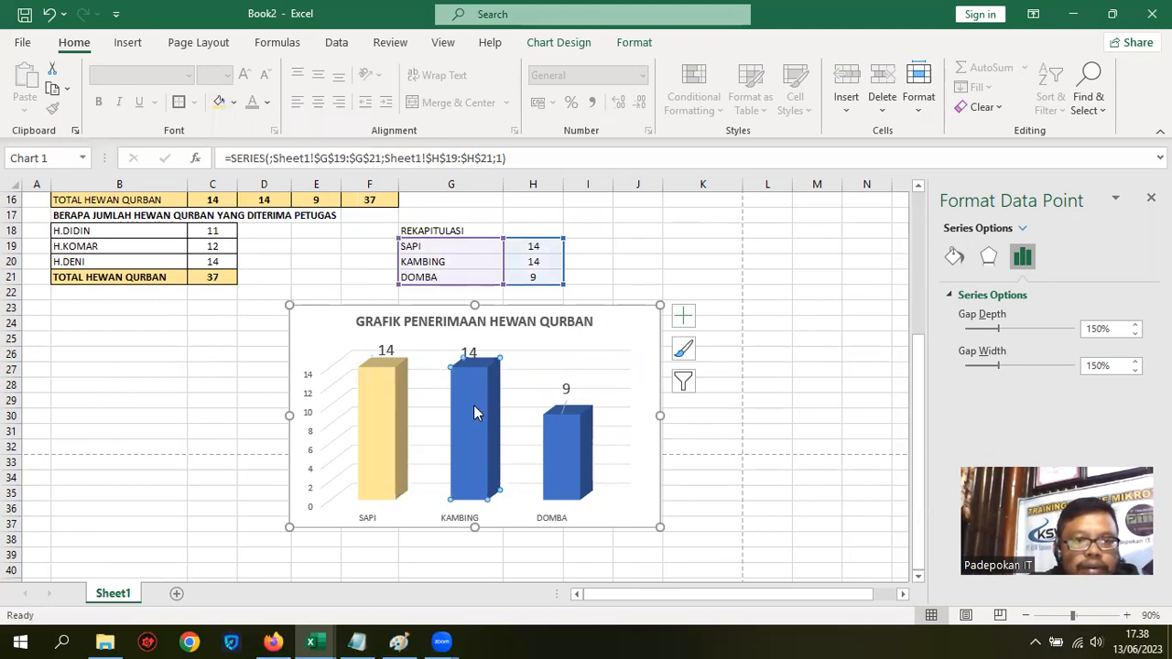
{"action": "left_click", "coordinate": [233, 102]}
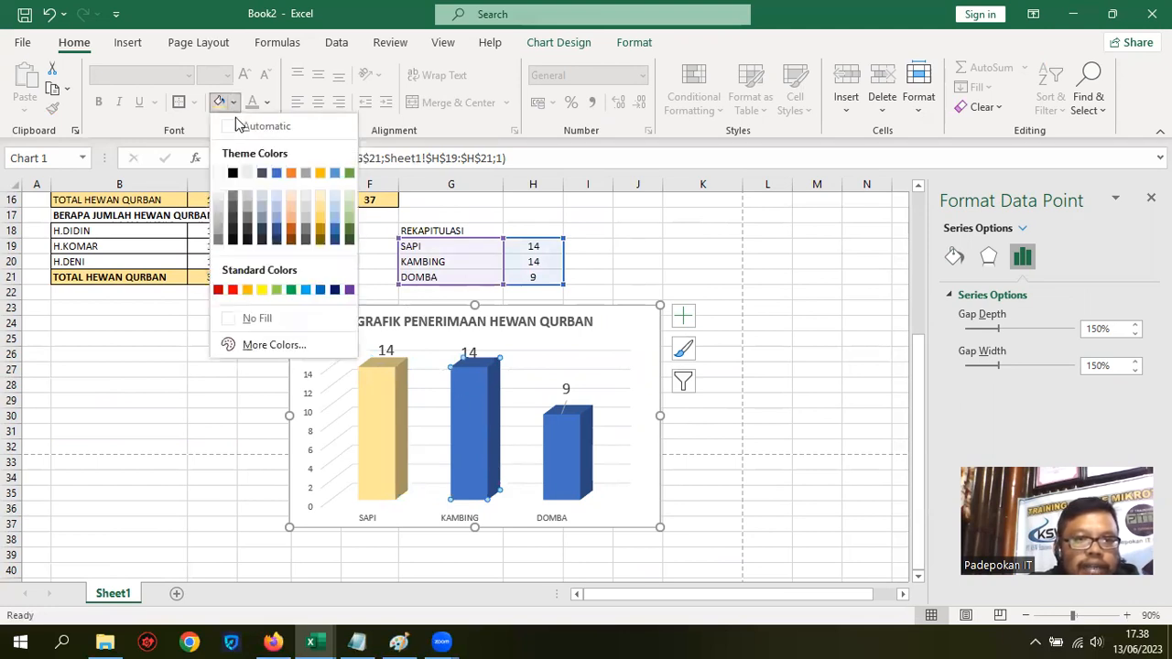
{"action": "left_click", "coordinate": [276, 290]}
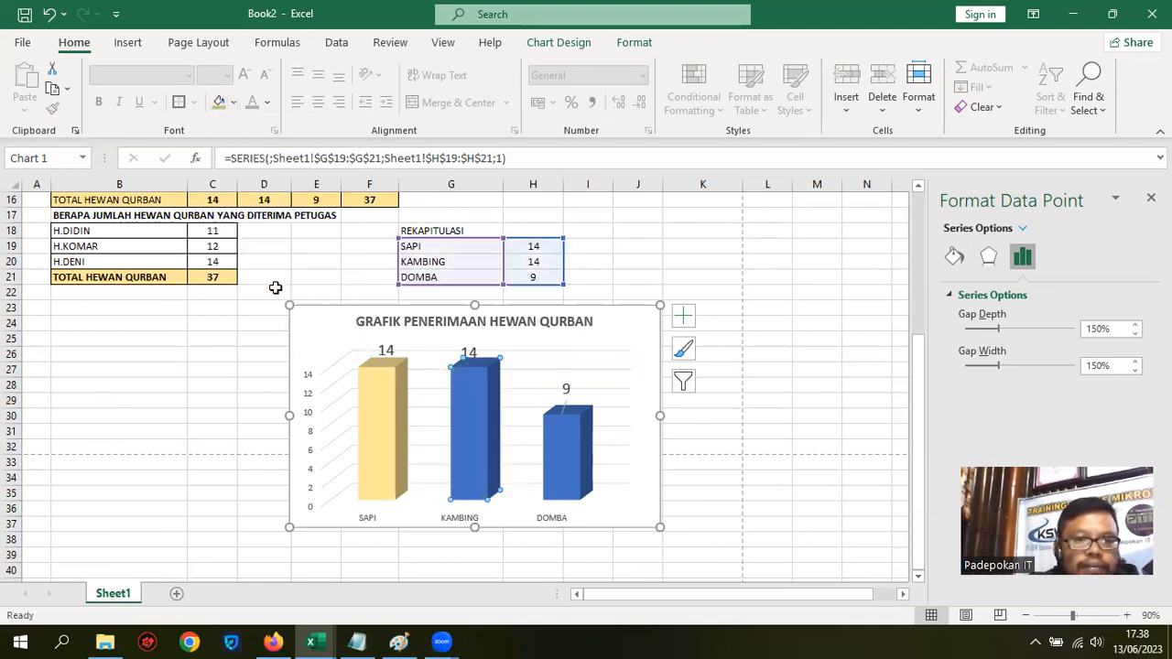
{"action": "left_click", "coordinate": [234, 103]}
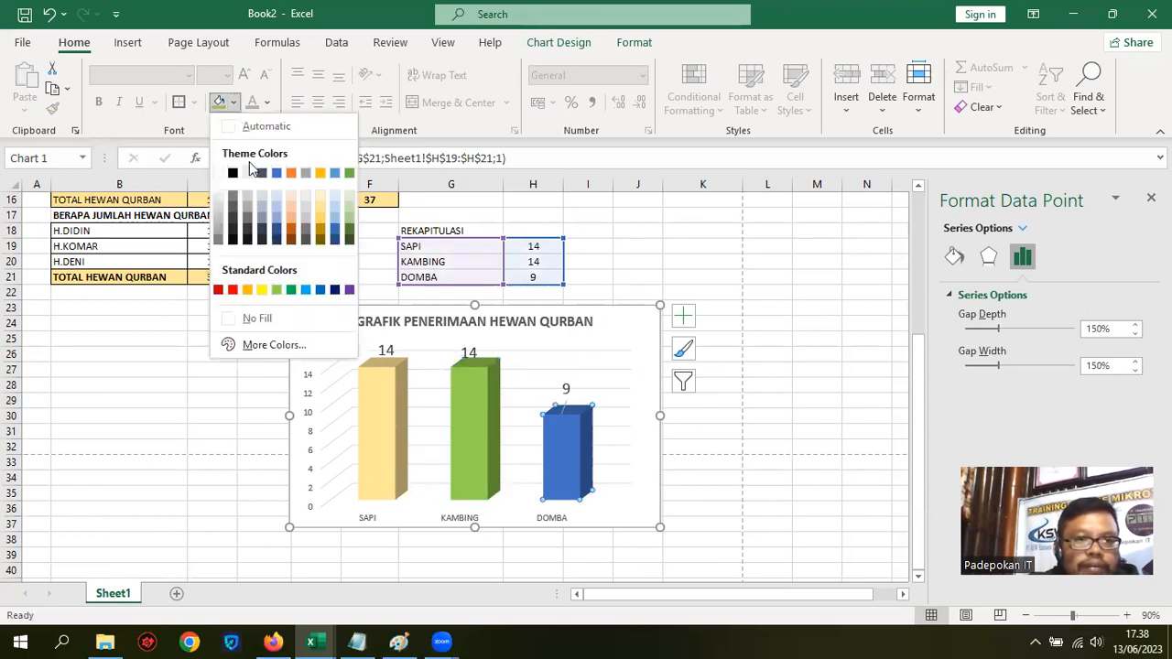
{"action": "left_click", "coordinate": [335, 218]}
{"action": "left_click", "coordinate": [777, 430]}
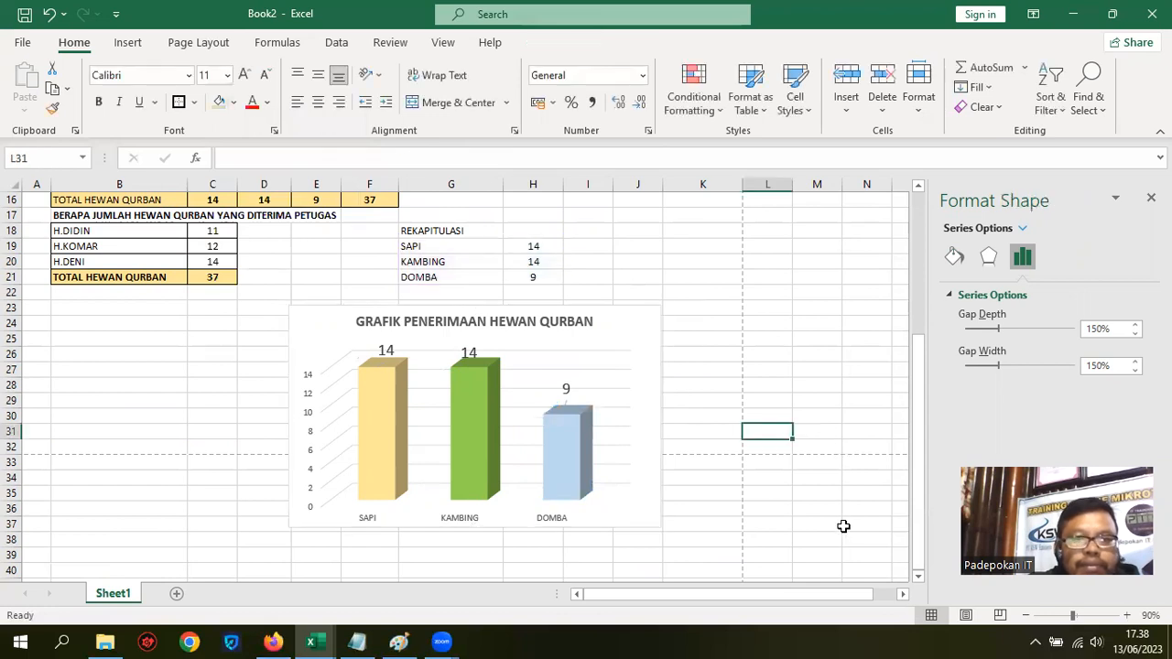
Make the chart's category axis labels SAPI, KAMBING and DOMBA bold.
{"action": "left_click", "coordinate": [560, 519]}
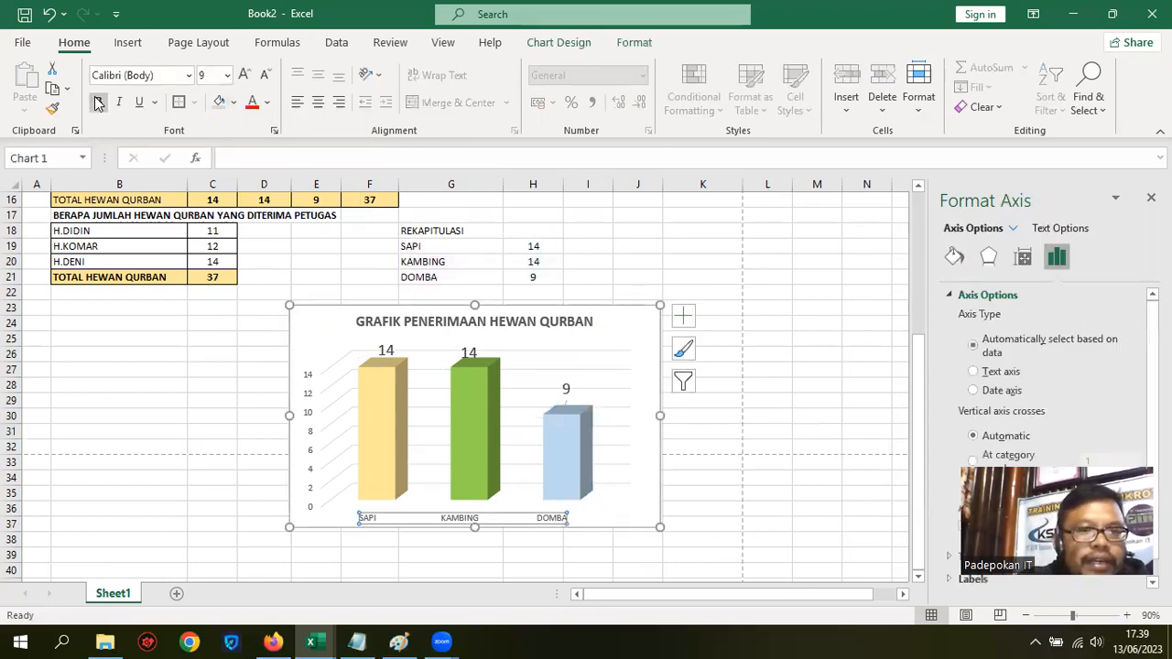
{"action": "left_click", "coordinate": [822, 371]}
Check in the print preview how the table and chart are split across pages, then return to the sheet.
{"action": "scroll", "coordinate": [821, 391], "scroll_direction": "up", "scroll_amount": 2}
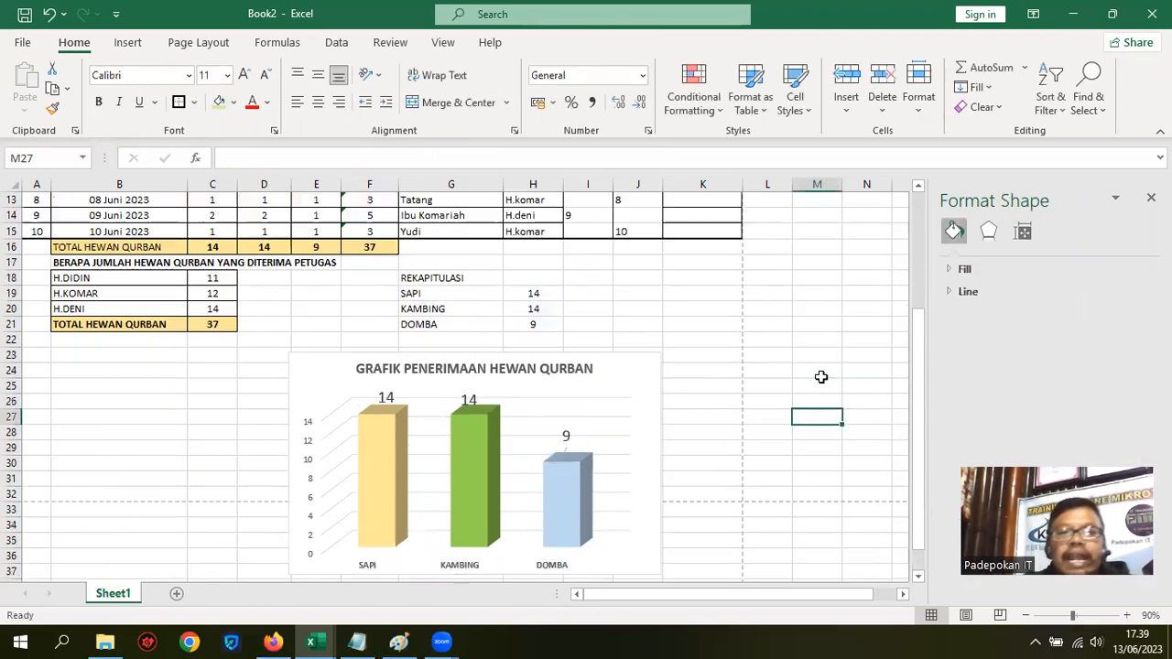
{"action": "scroll", "coordinate": [737, 440], "scroll_direction": "down", "scroll_amount": 2}
{"action": "scroll", "coordinate": [745, 440], "scroll_direction": "up", "scroll_amount": 2}
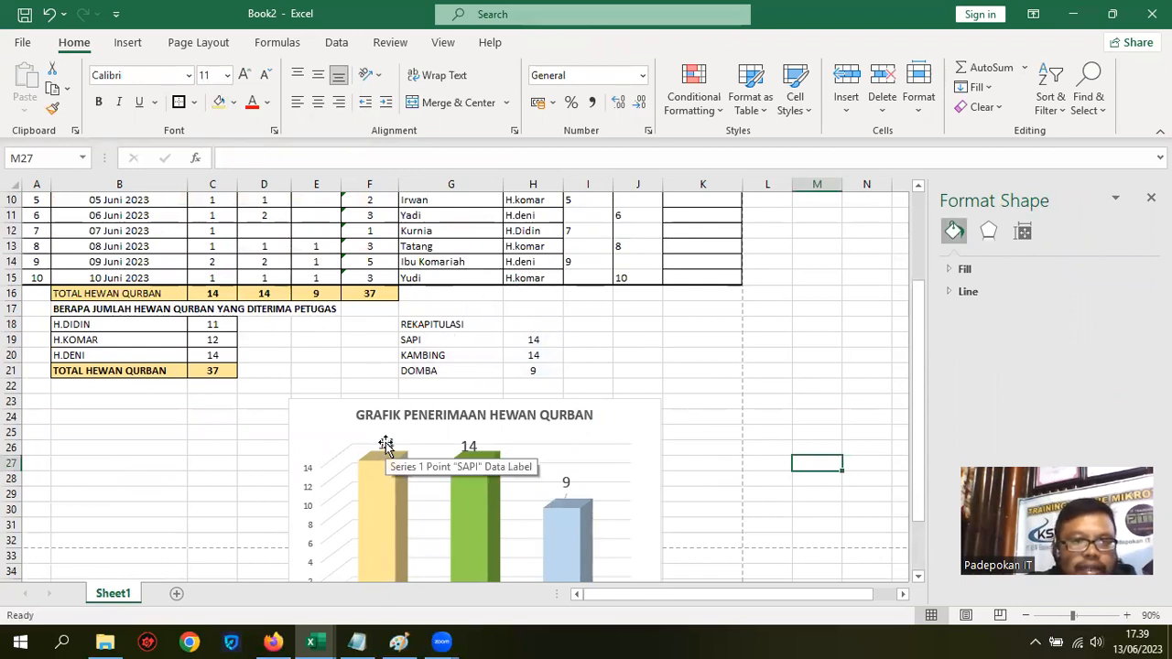
{"action": "left_click", "coordinate": [24, 43]}
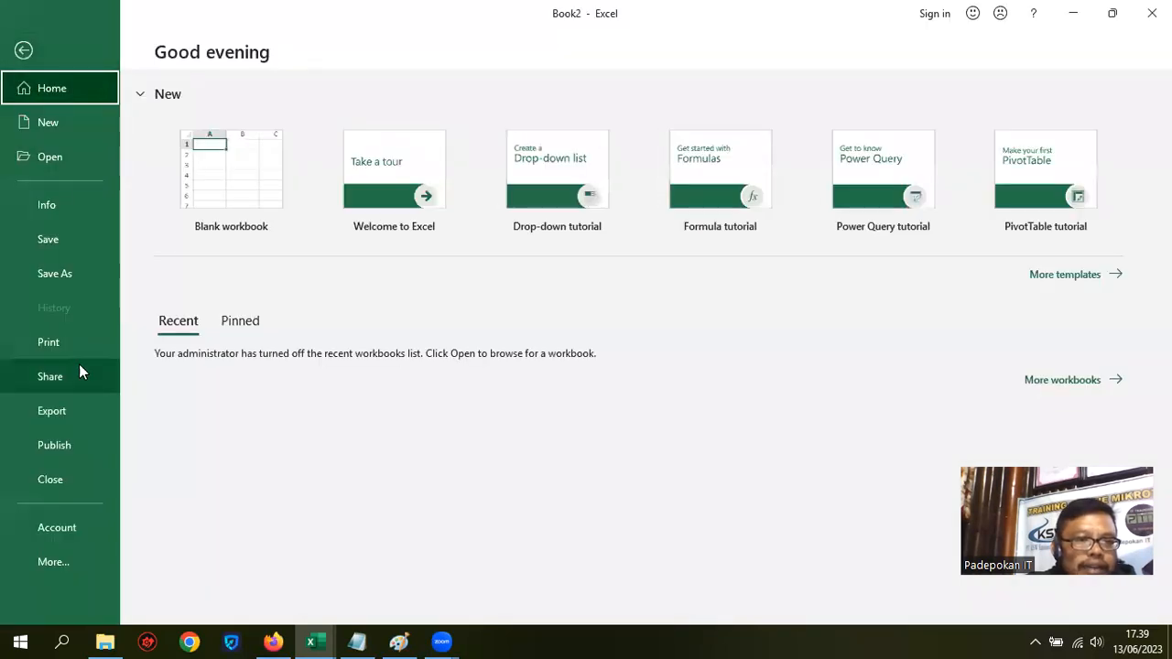
{"action": "left_click", "coordinate": [69, 343]}
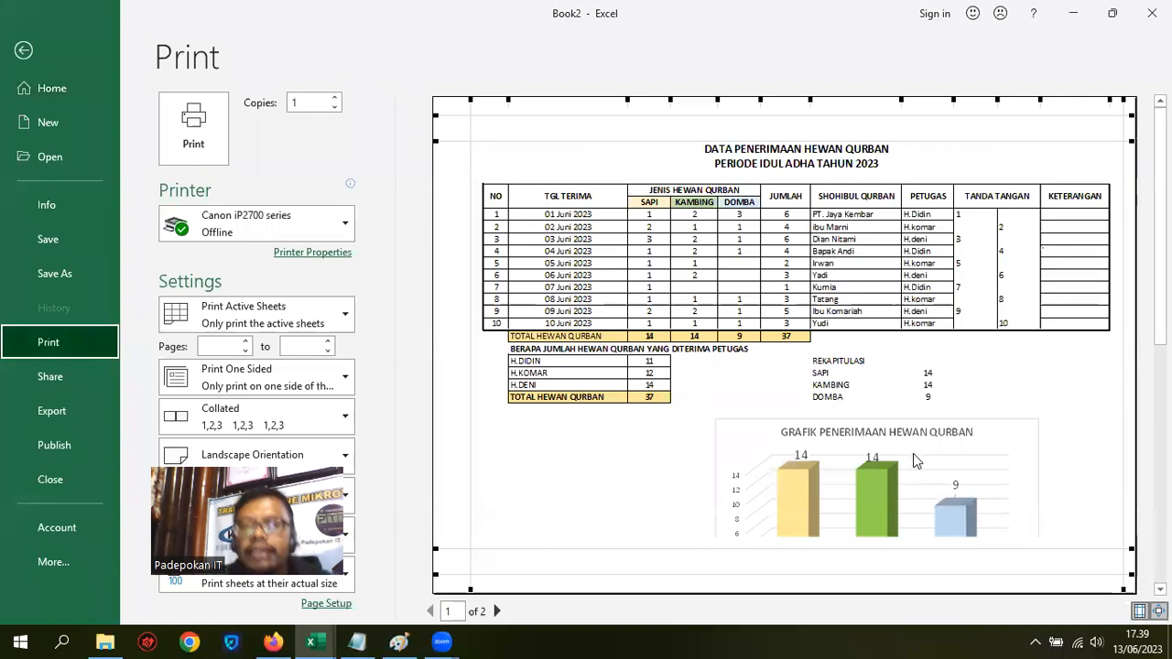
{"action": "key", "text": "Escape"}
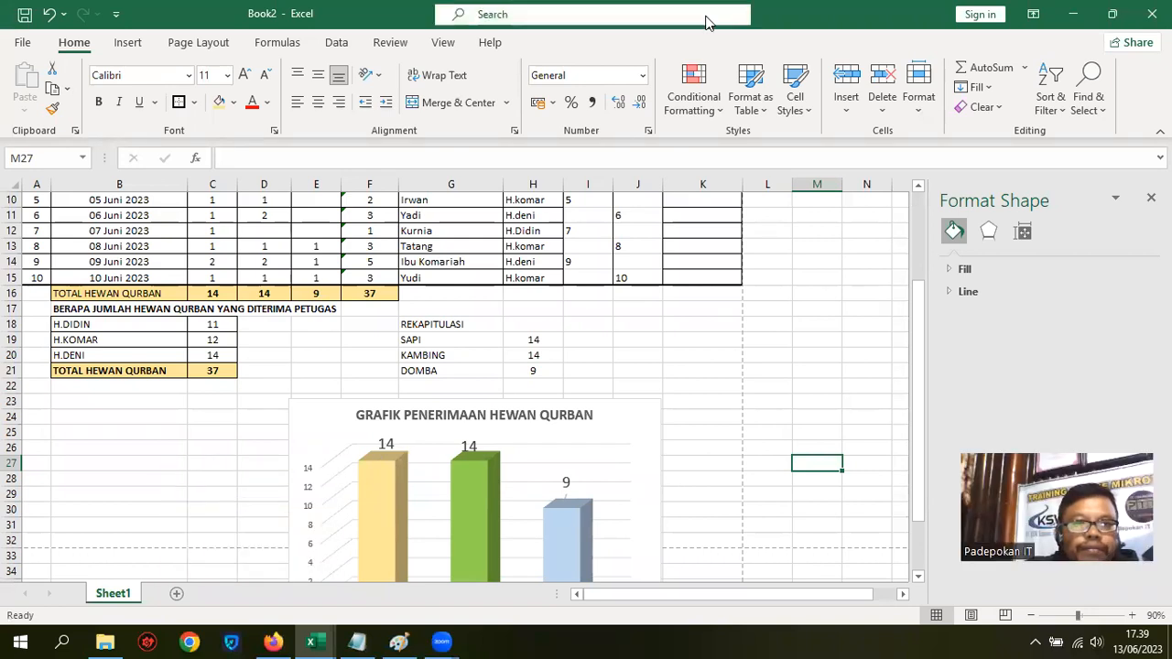
Switch to Page Break Preview and move the horizontal page break below the chart so everything fits on page 1.
{"action": "left_click", "coordinate": [443, 43]}
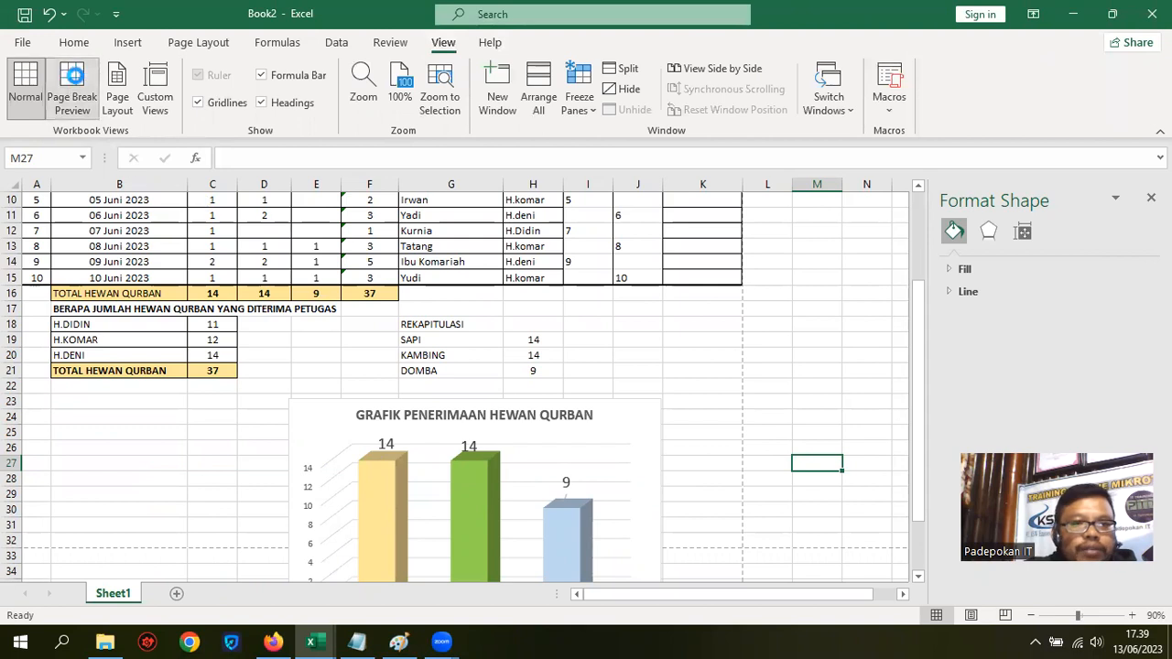
{"action": "left_click", "coordinate": [71, 96]}
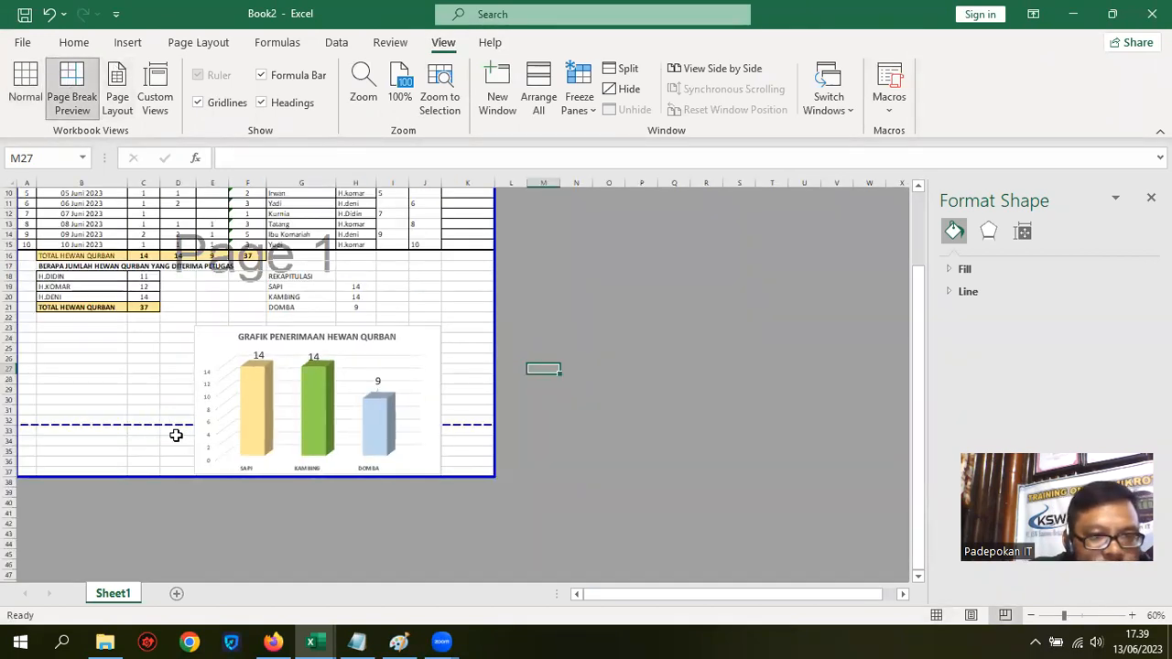
{"action": "left_click_drag", "start_coordinate": [166, 447], "coordinate": [175, 483]}
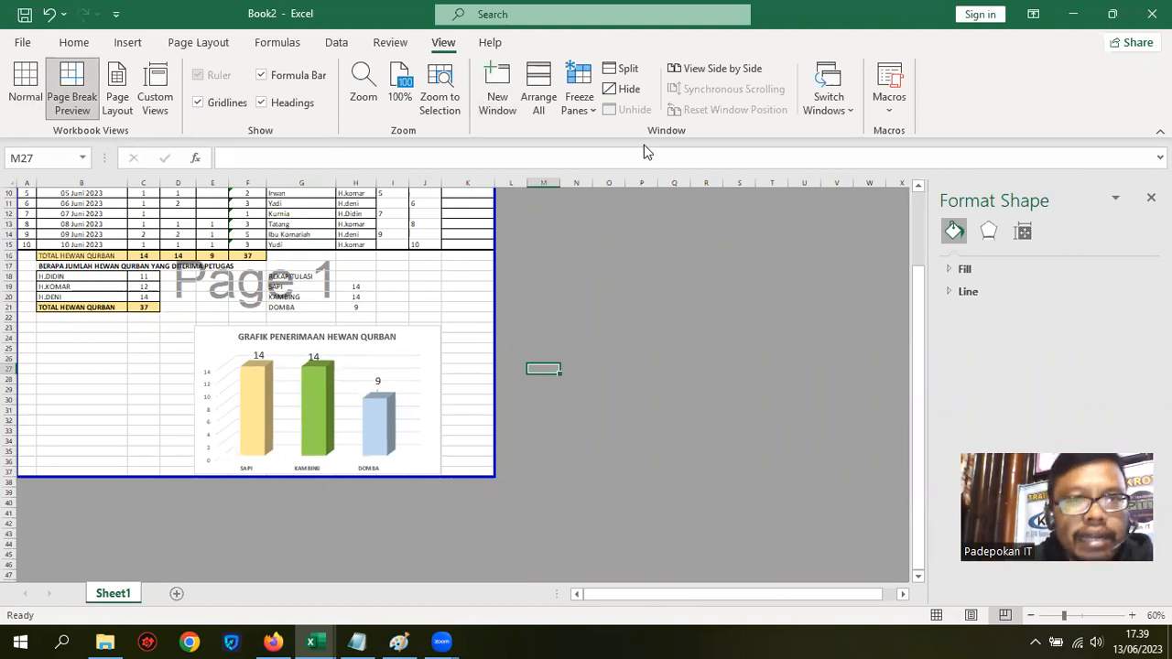
Check the sheet's print scale and preview the printout to examine whether the whole table and chart fit.
{"action": "left_click", "coordinate": [203, 43]}
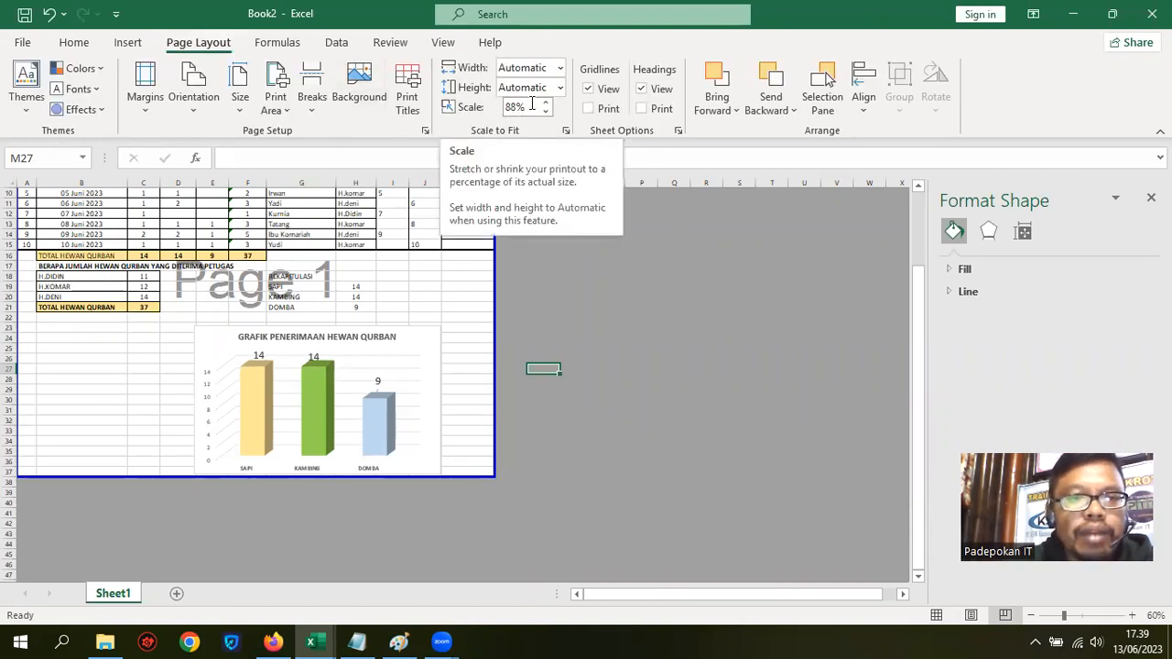
{"action": "scroll", "coordinate": [666, 311], "scroll_direction": "up", "scroll_amount": 3}
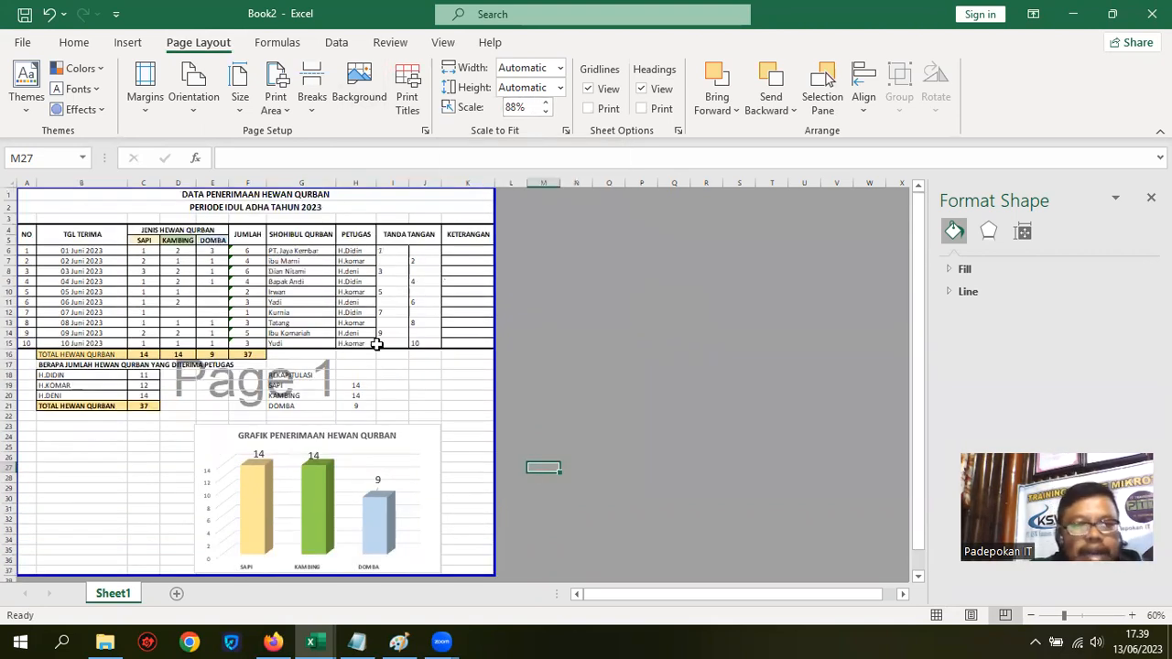
{"action": "left_click", "coordinate": [28, 48]}
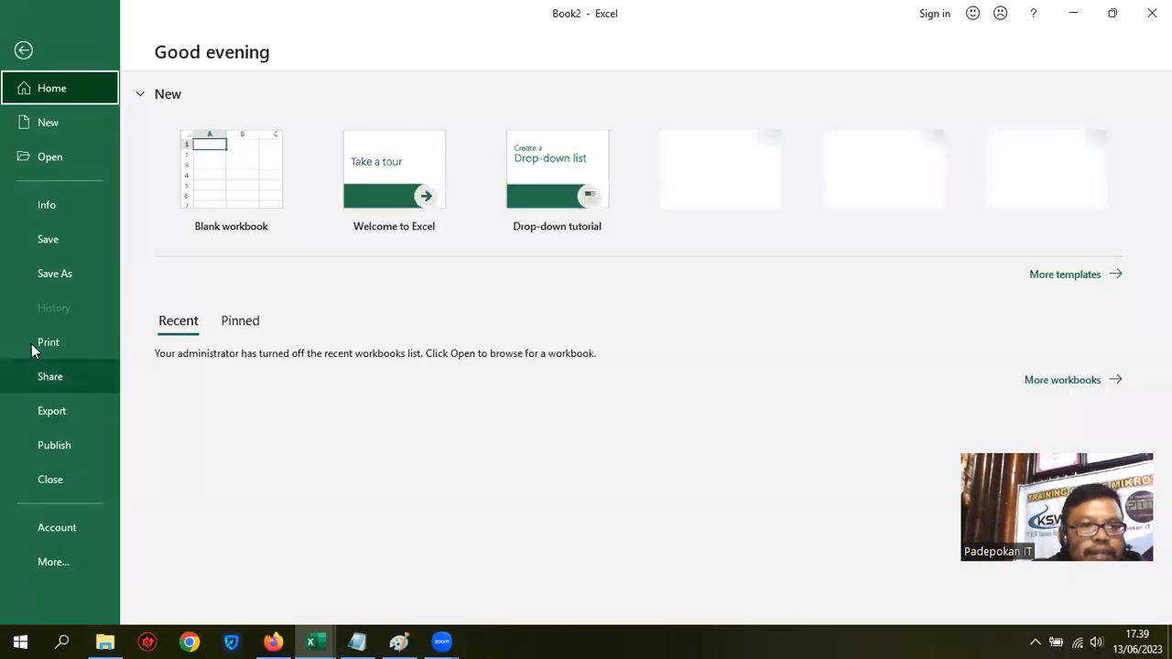
{"action": "left_click", "coordinate": [32, 344]}
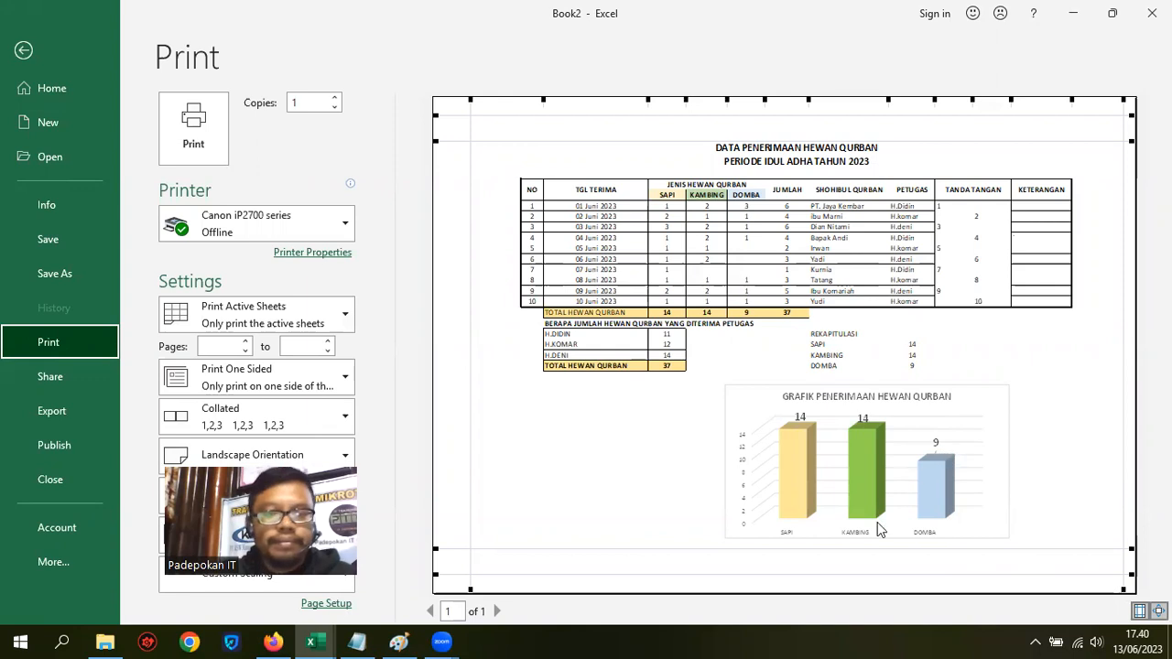
{"action": "key", "text": "Escape"}
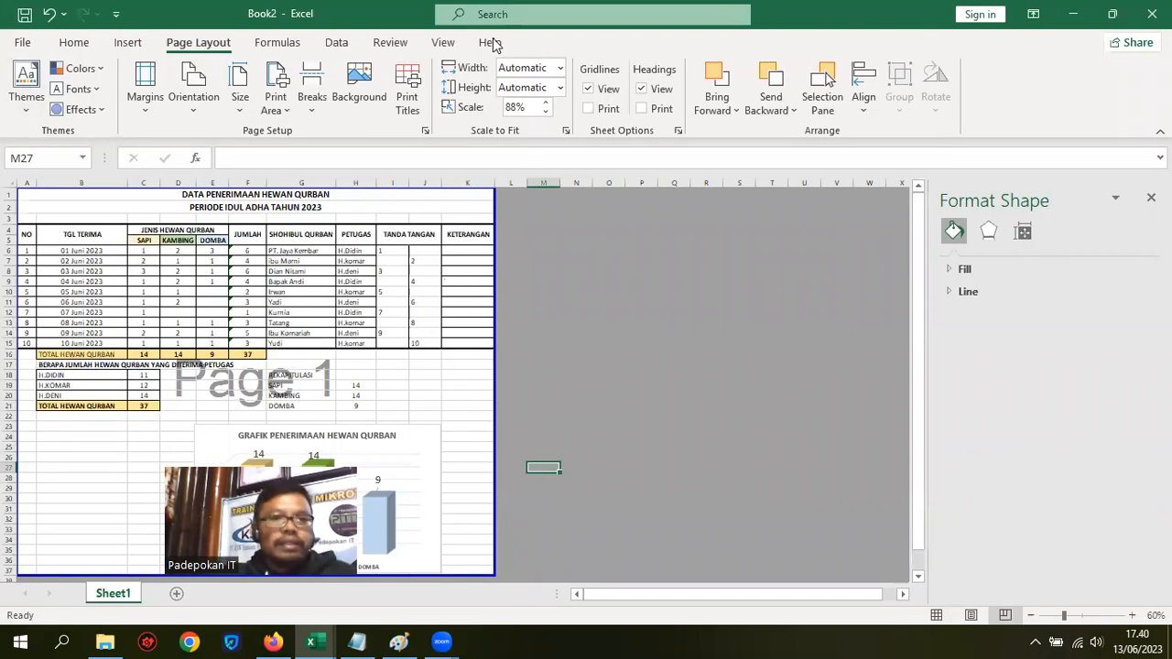
Return the worksheet to Normal view and show the table from its title.
{"action": "left_click", "coordinate": [443, 42]}
{"action": "left_click", "coordinate": [25, 84]}
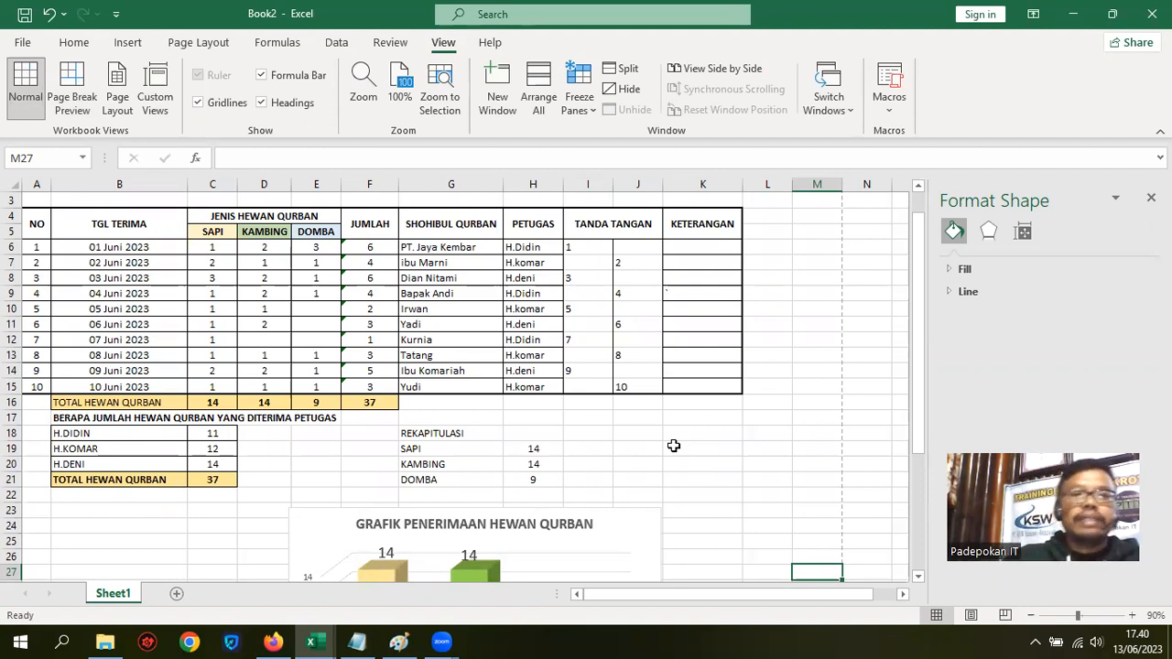
{"action": "scroll", "coordinate": [671, 446], "scroll_direction": "up", "scroll_amount": 1}
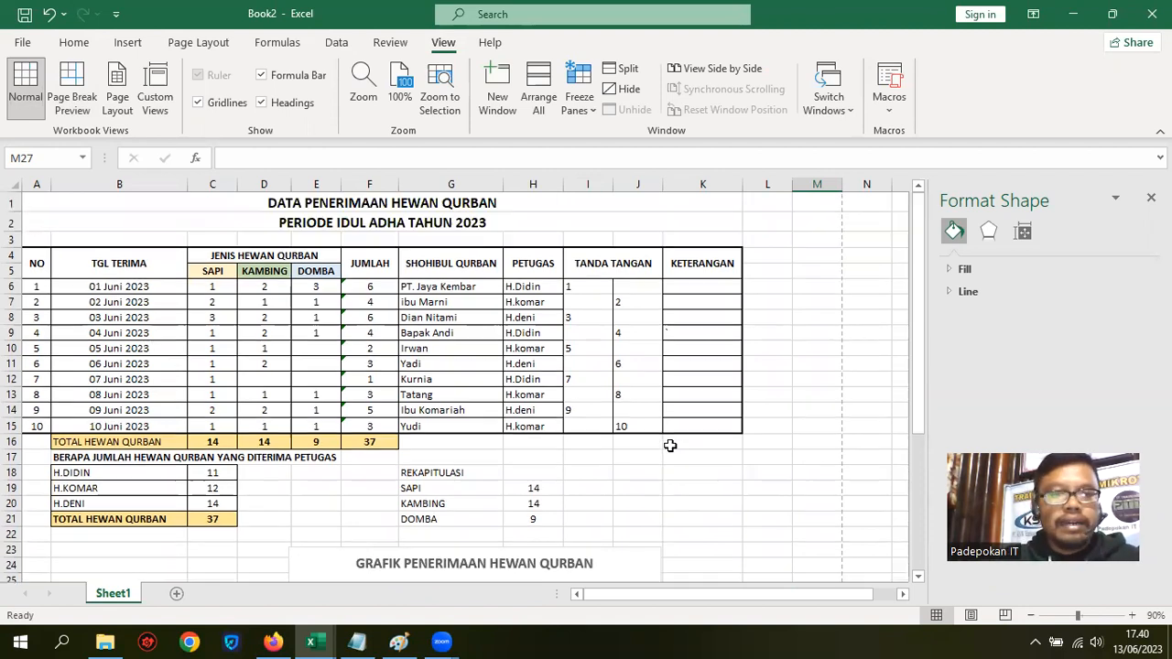